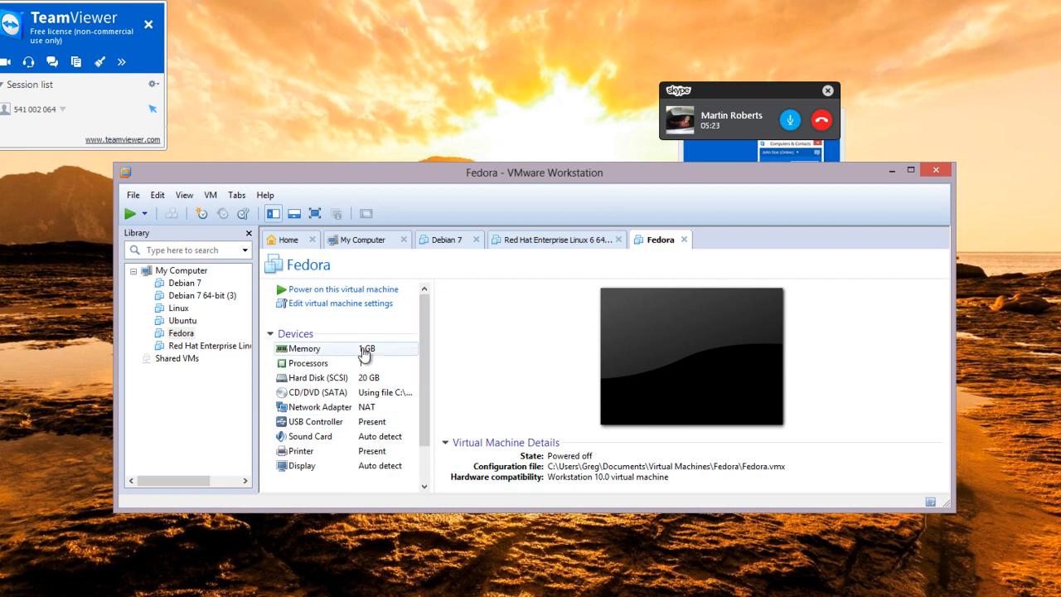
Set the Fedora virtual machine's memory to 2056 MB and apply the hardware settings.
click(300, 351)
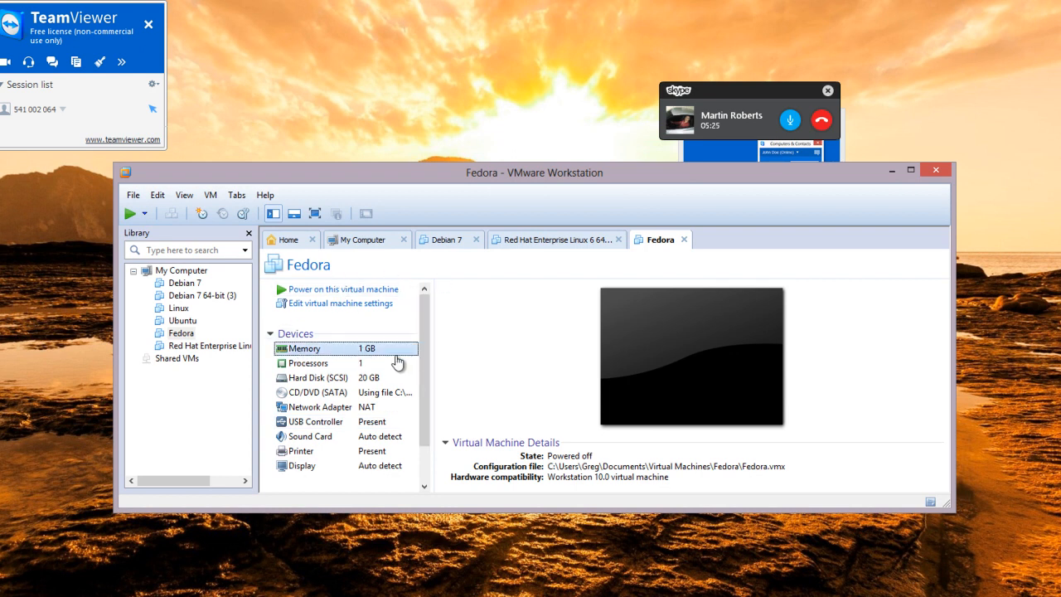
double_click(375, 353)
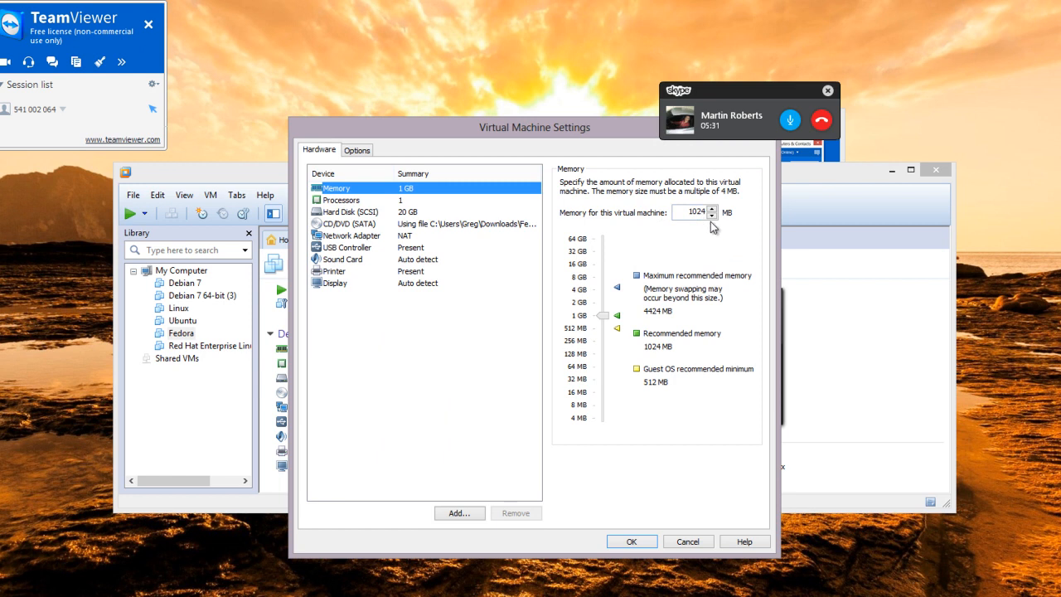
click(603, 308)
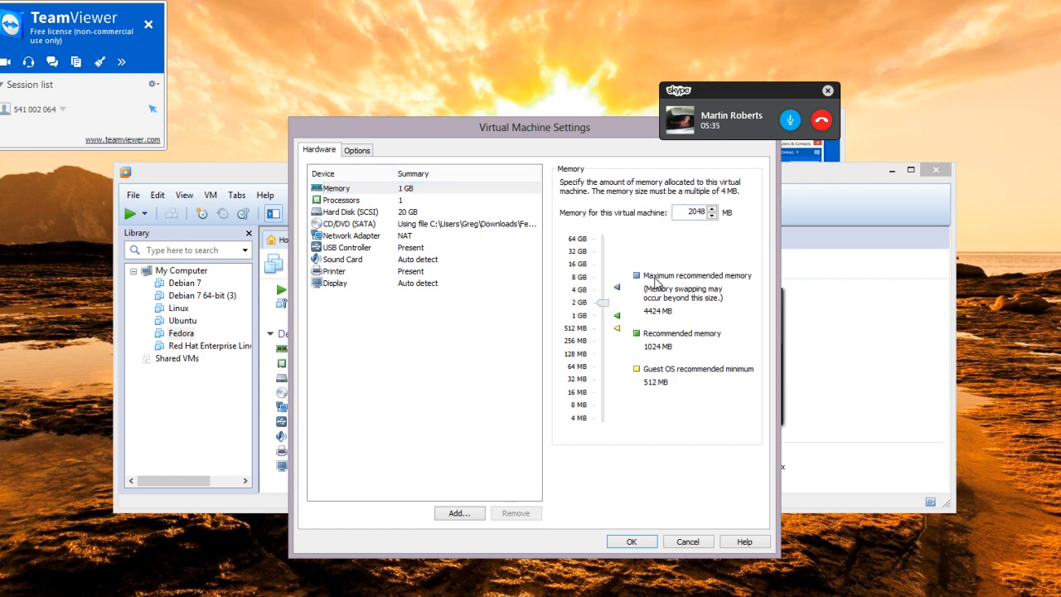
click(710, 208)
click(710, 208)
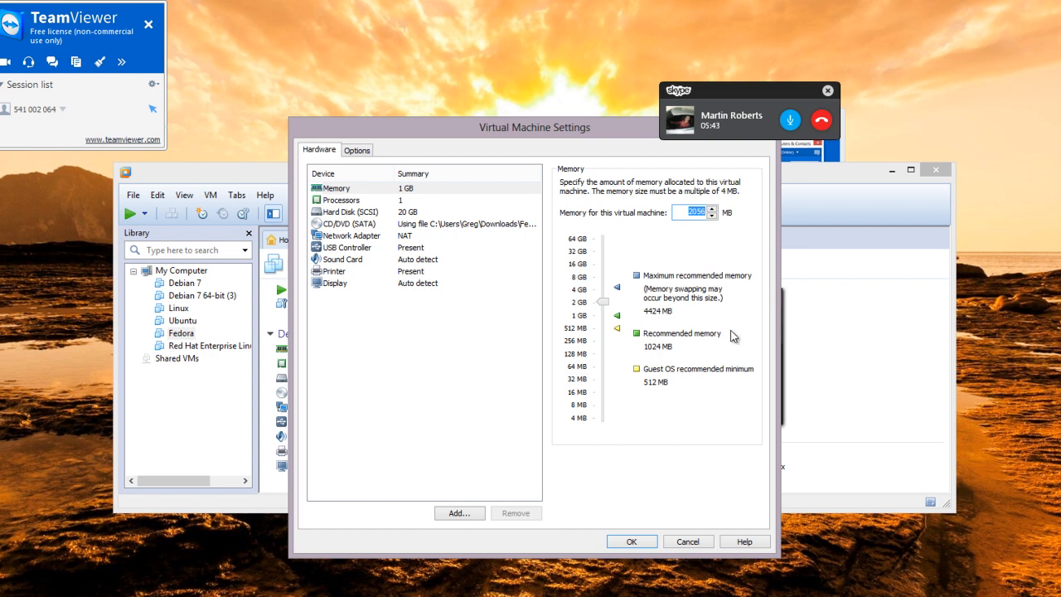
click(631, 541)
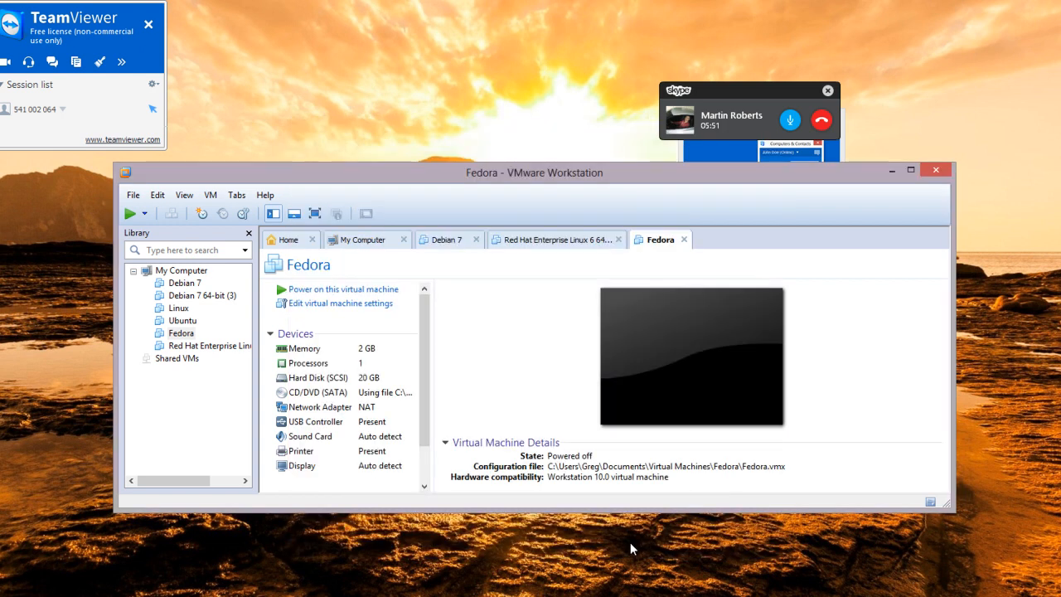
Power on the Fedora virtual machine and move the VMware Workstation window higher on the desktop.
click(375, 291)
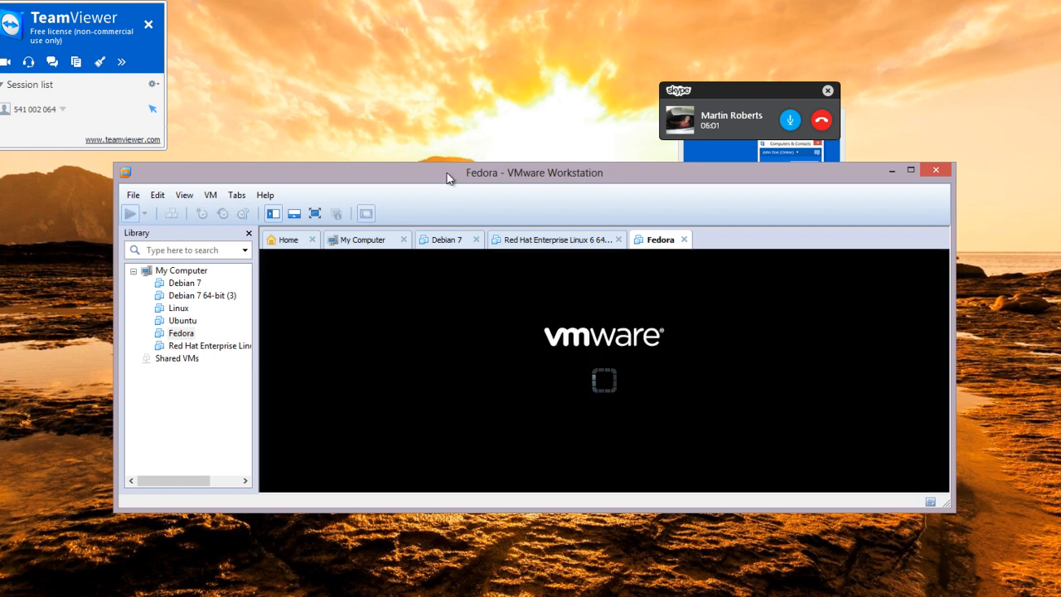
drag(447, 172, 458, 83)
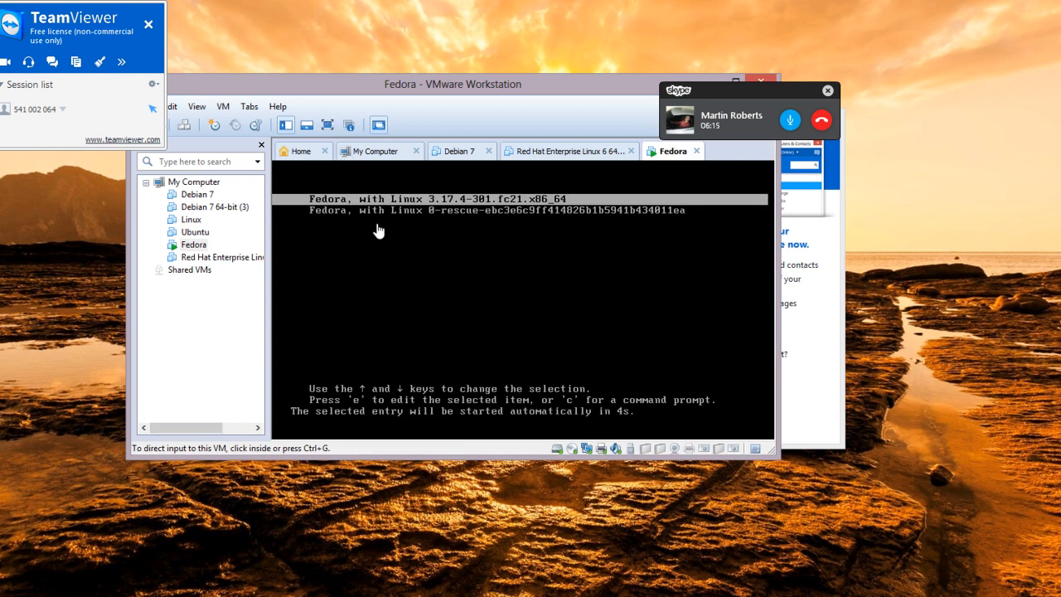
Switch to Skype and start a new voice call to the contact from the last call.
click(830, 596)
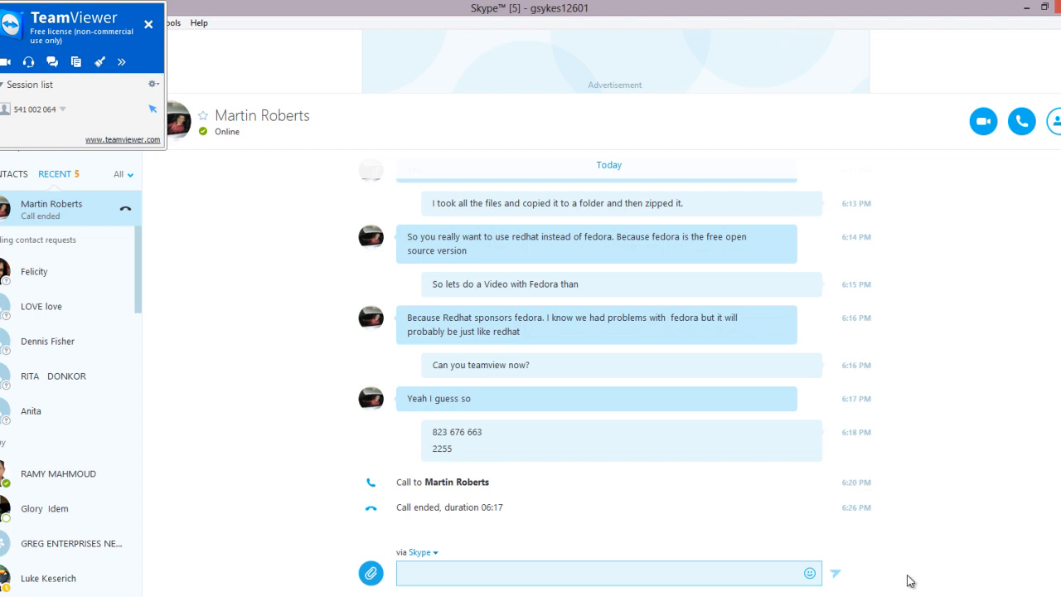
click(832, 596)
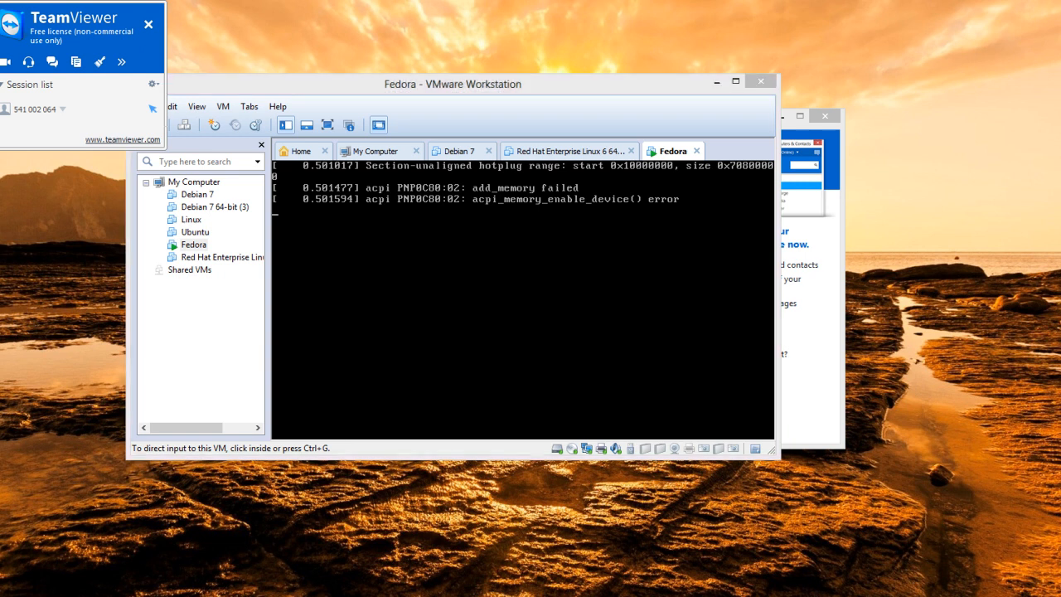
click(831, 596)
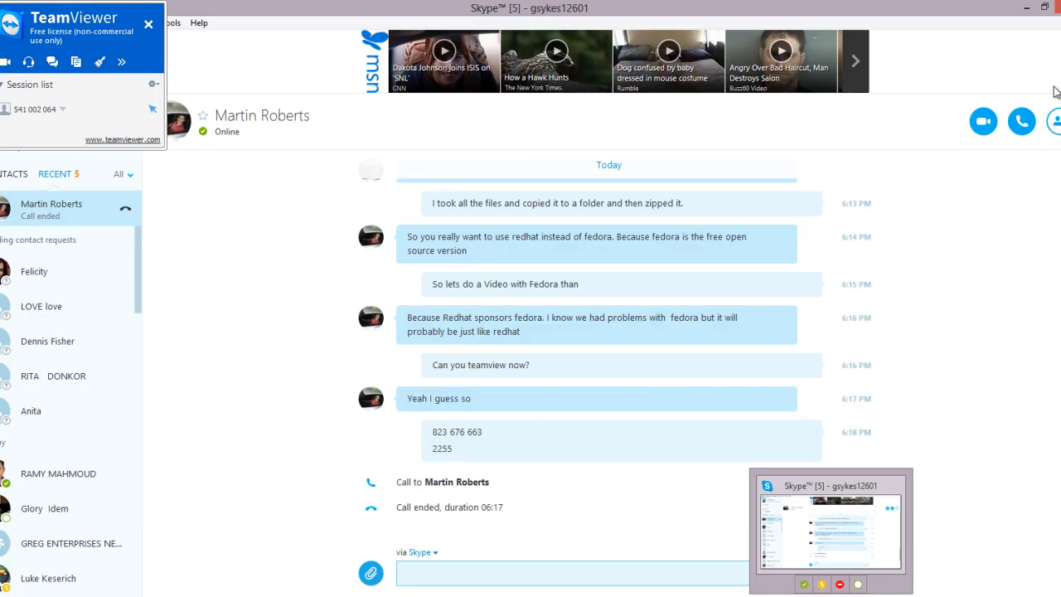
click(1021, 122)
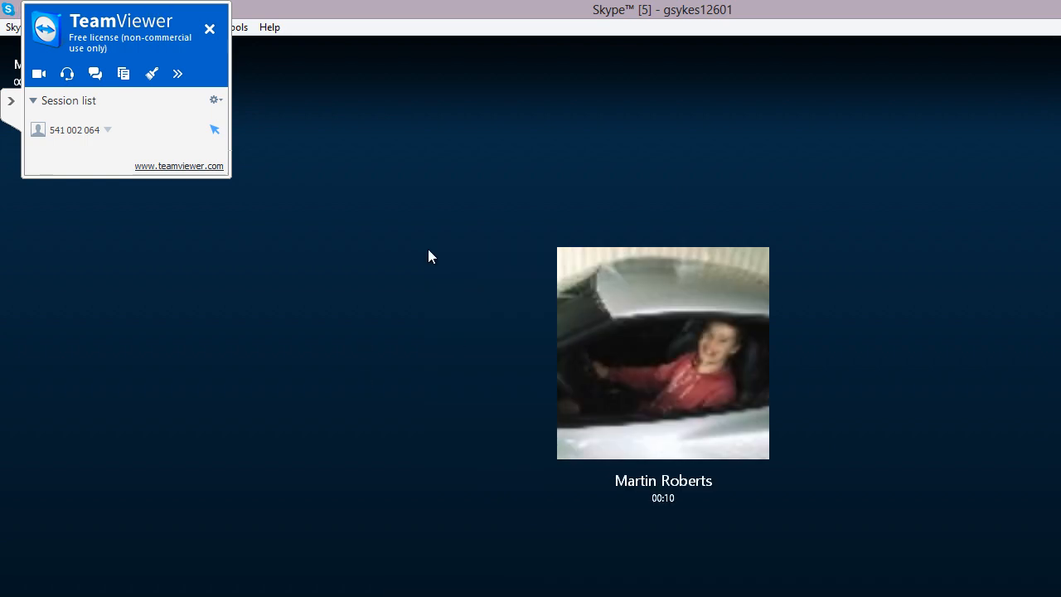
Switch back to the Fedora virtual machine in VMware and arrange the Skype call, TeamViewer and VMware windows so the guest screen is unobstructed.
click(850, 596)
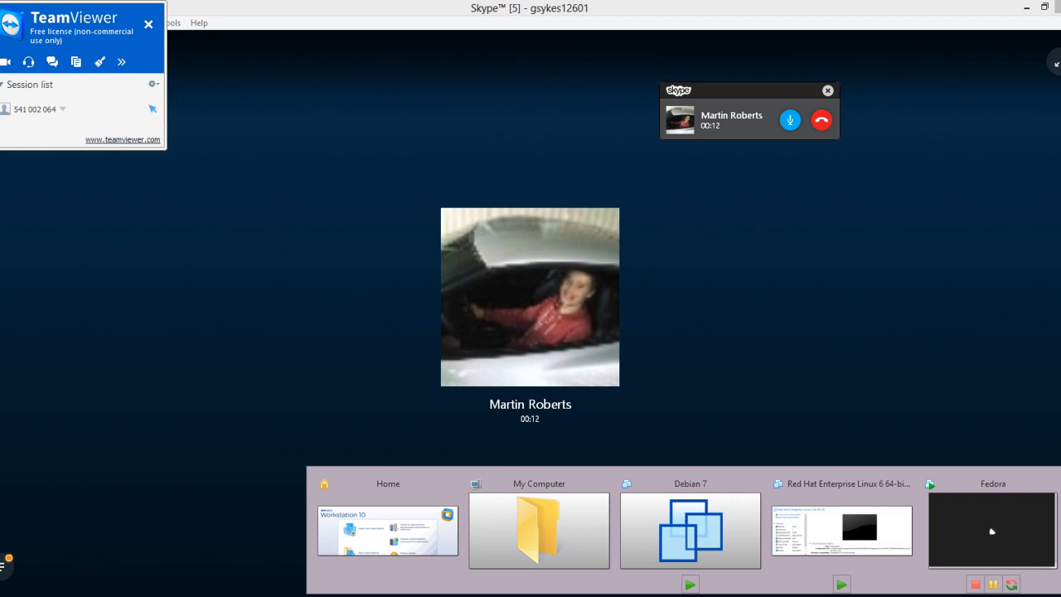
click(979, 524)
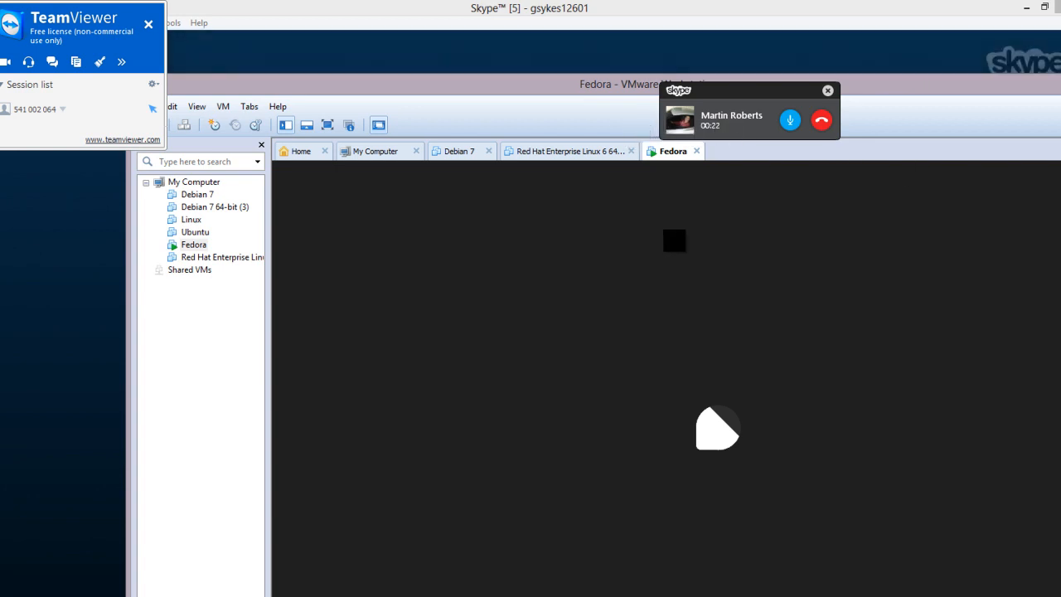
drag(728, 85, 850, 47)
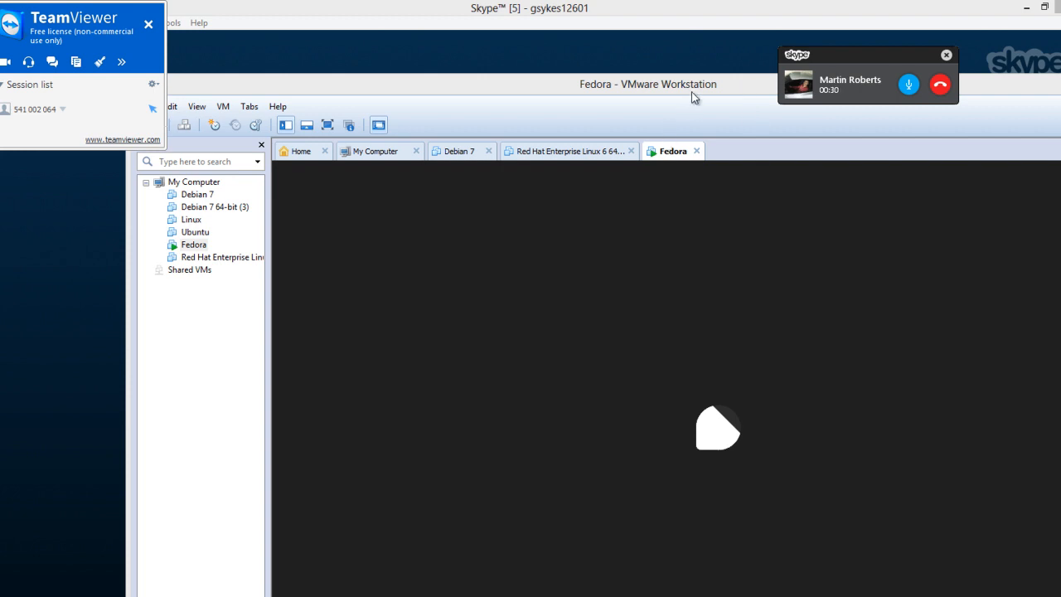
drag(870, 70, 4, 562)
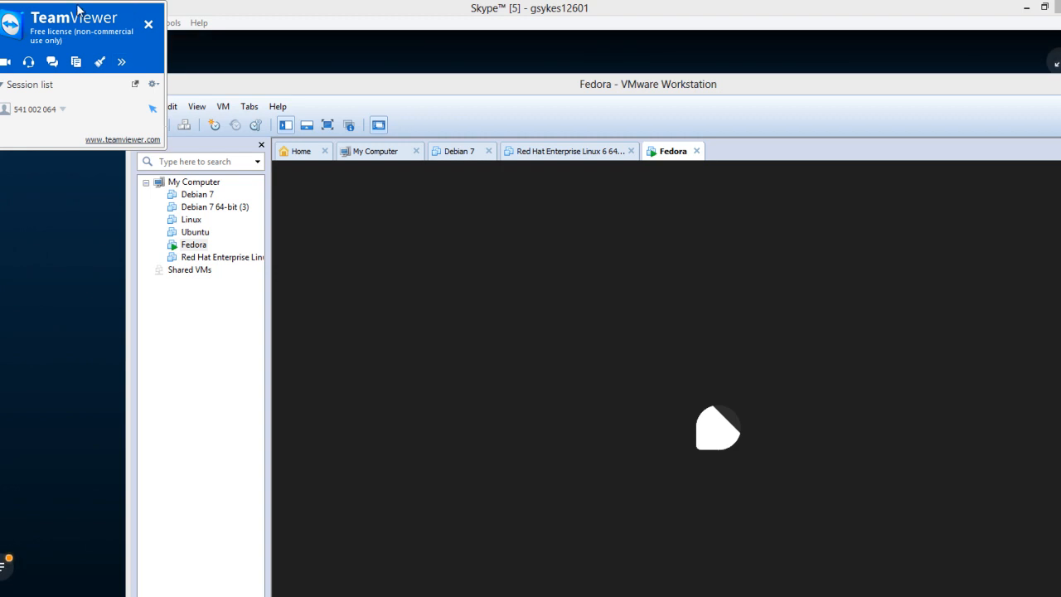
drag(103, 19, 240, 596)
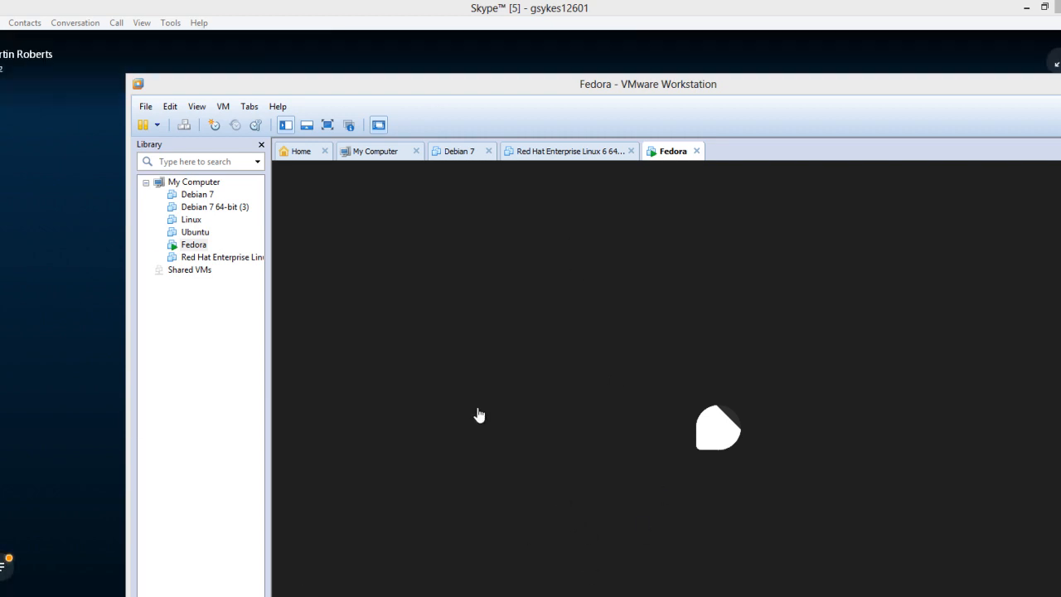
click(716, 435)
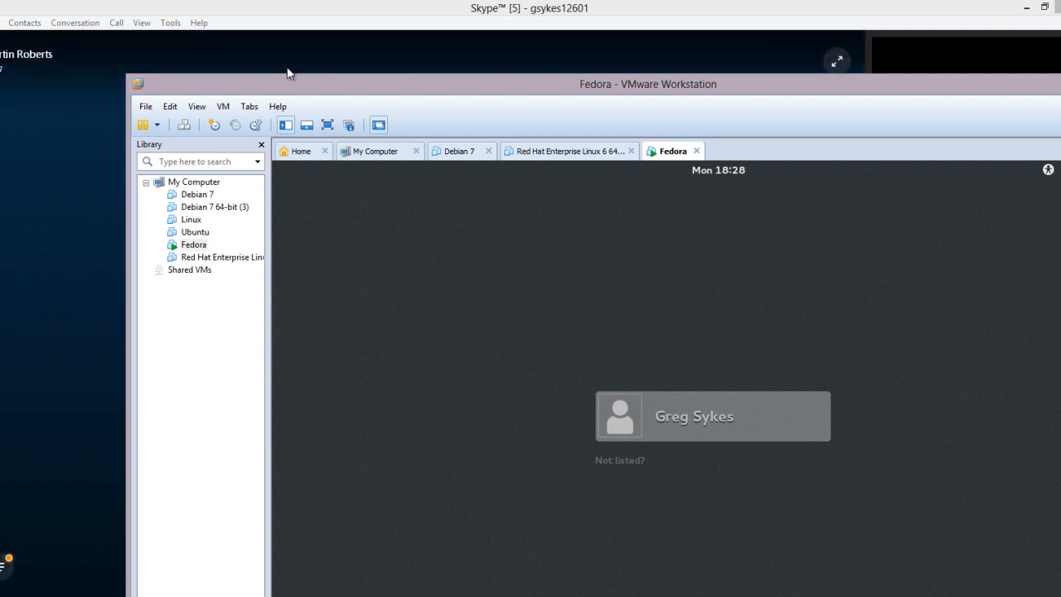
drag(290, 89, 42, 30)
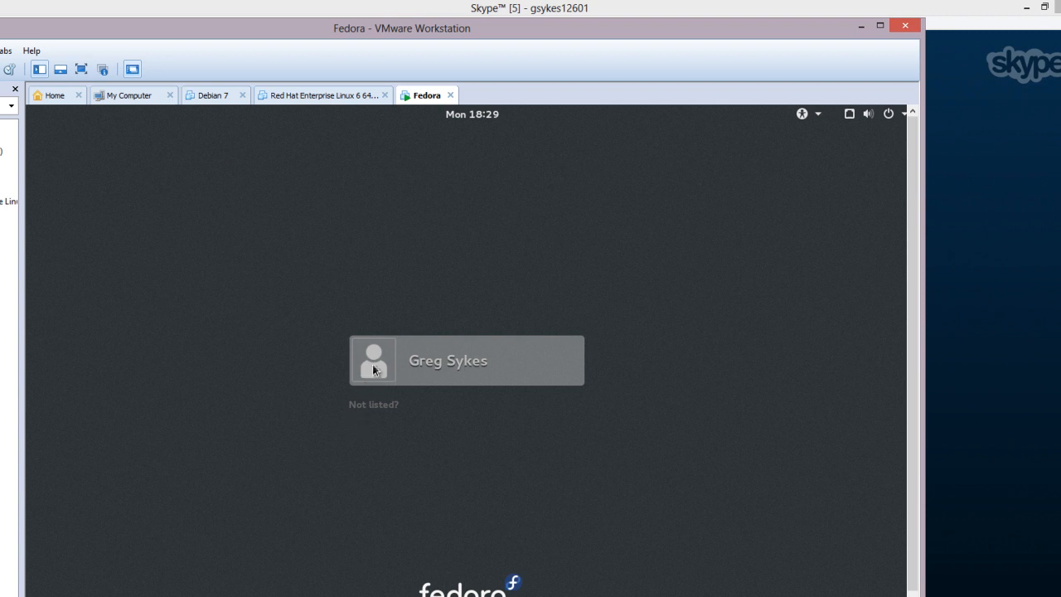
Try to sign in to the listed Fedora user account with the account password.
click(413, 361)
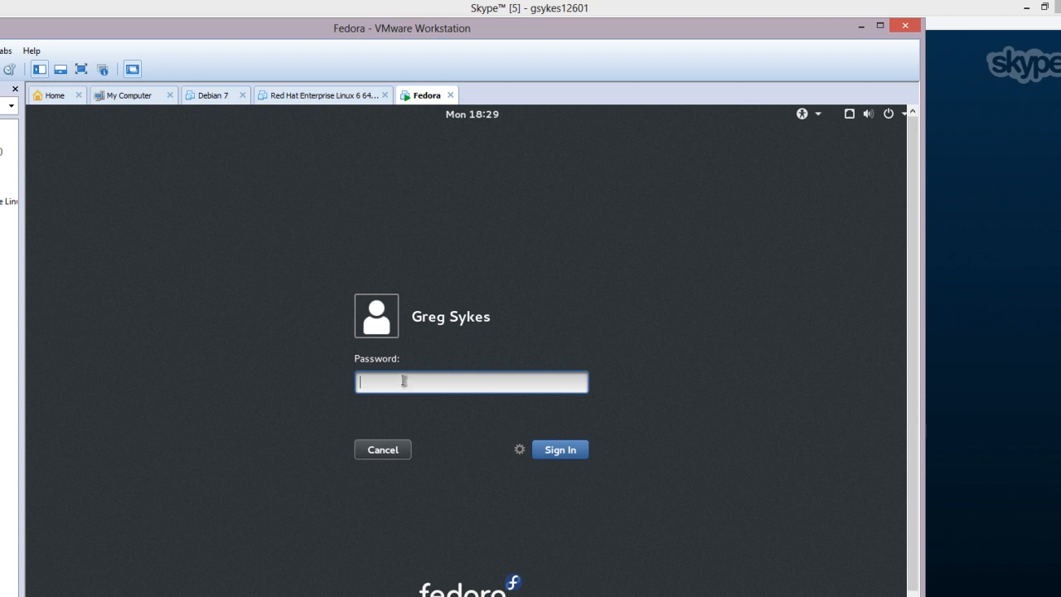
text(•••••)
key(BackSpace)
key(BackSpace)
key(BackSpace)
key(BackSpace)
key(BackSpace)
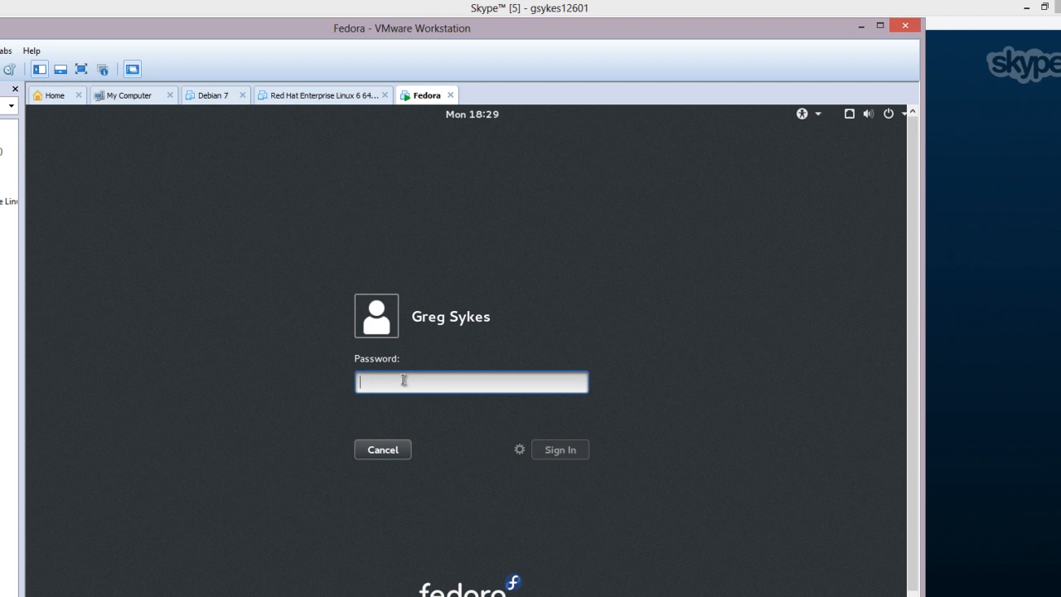
text(••••••)
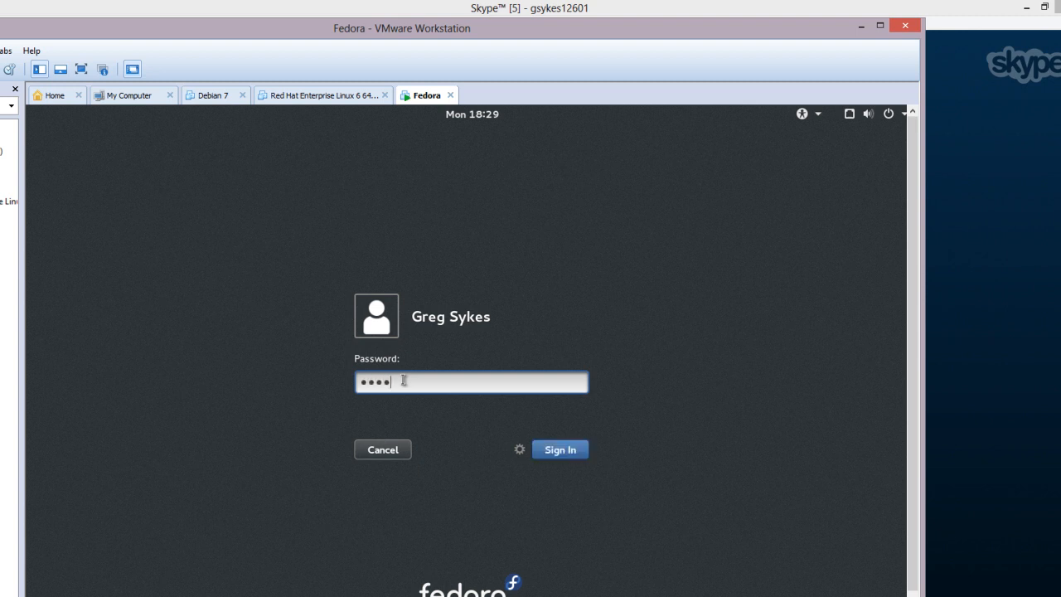
key(Return)
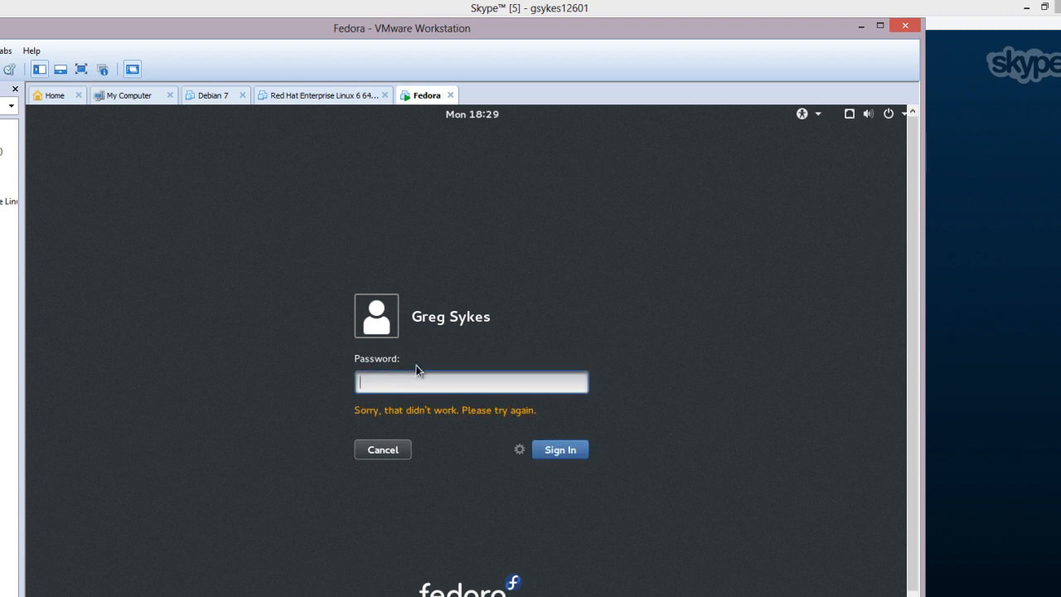
text(*********)
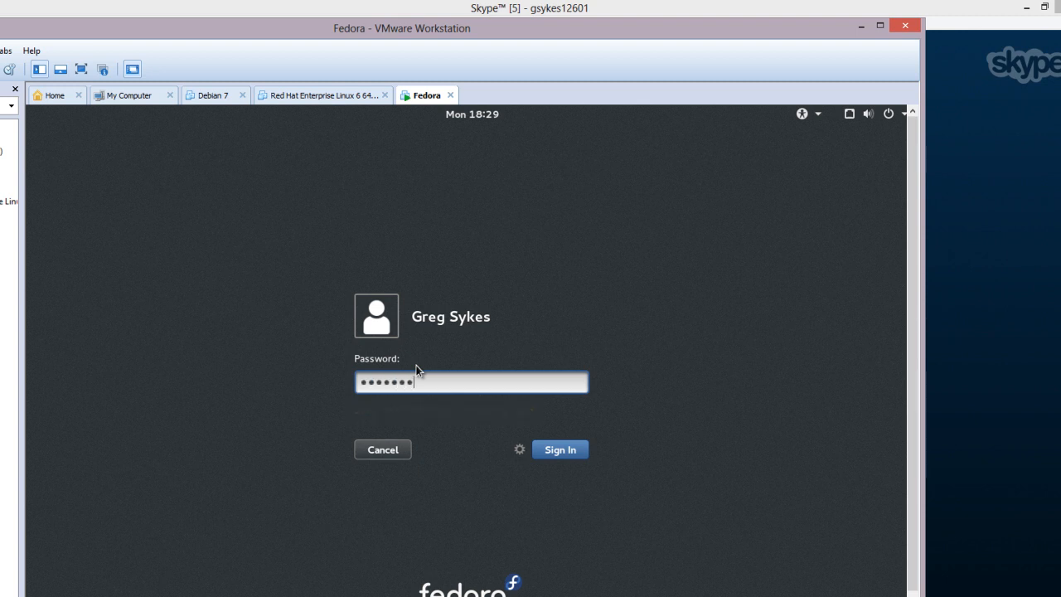
key(Return)
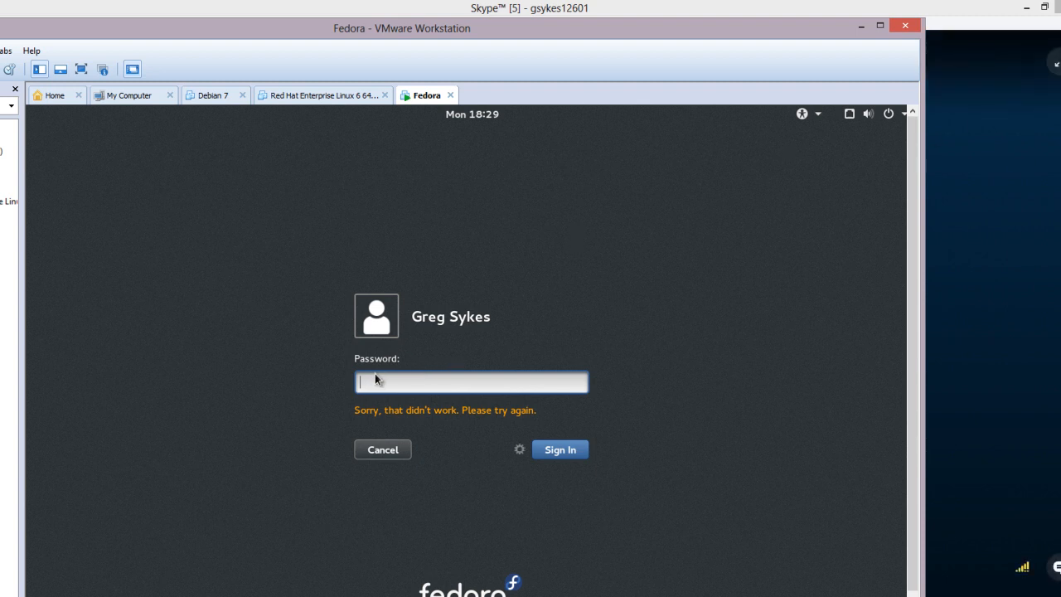
text(*)
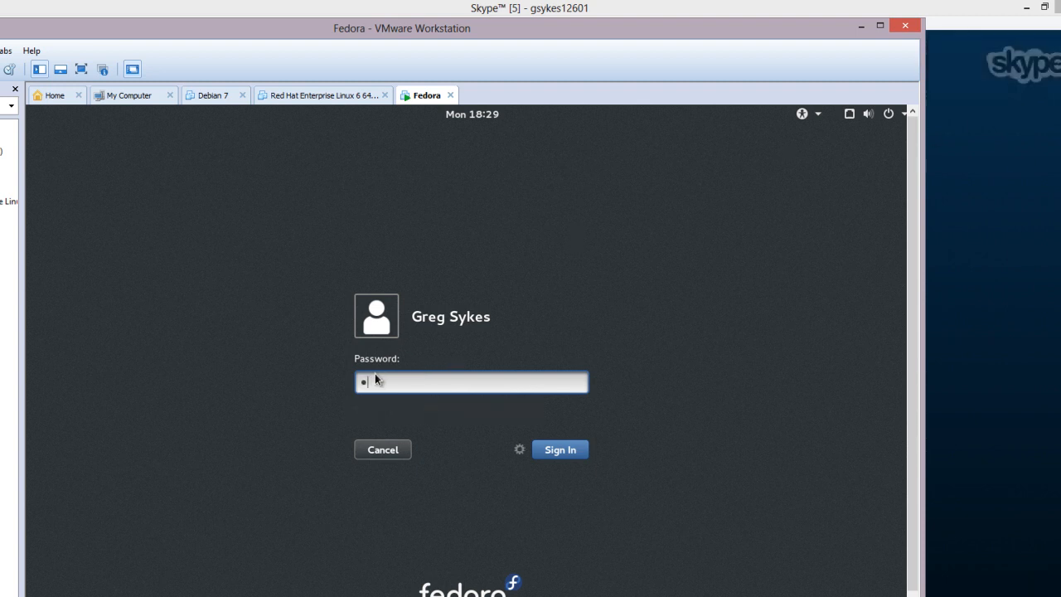
text(******)
key(Return)
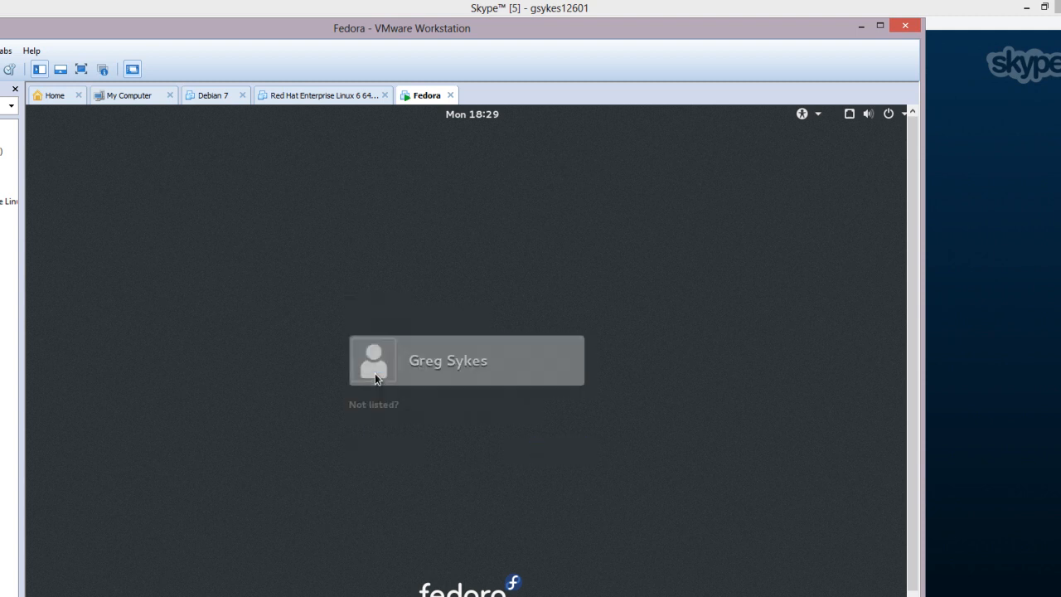
Select the listed Fedora user again, enter the account password and sign in to the desktop.
click(434, 365)
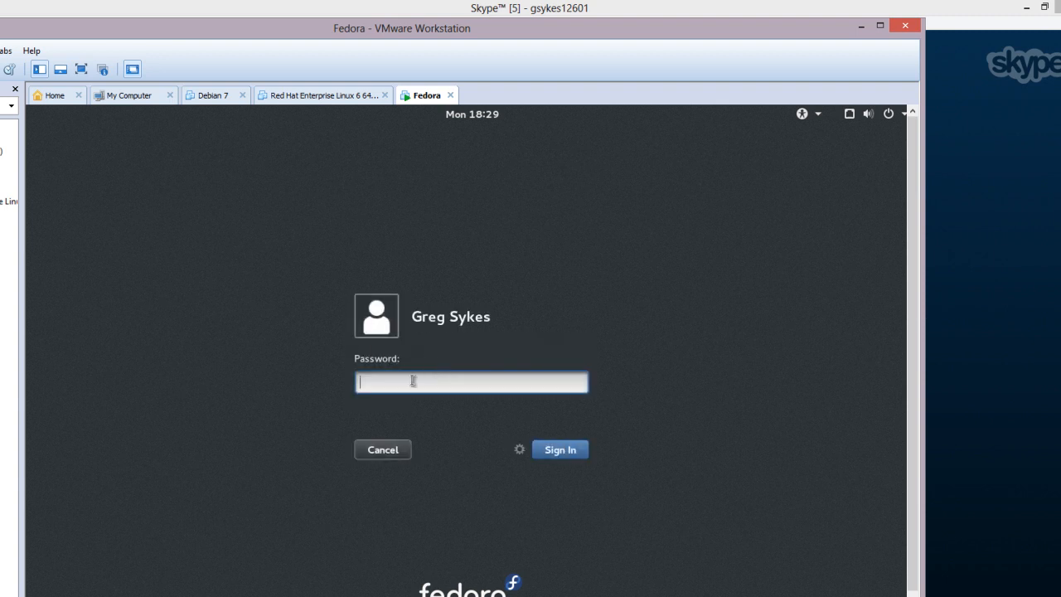
text(•)
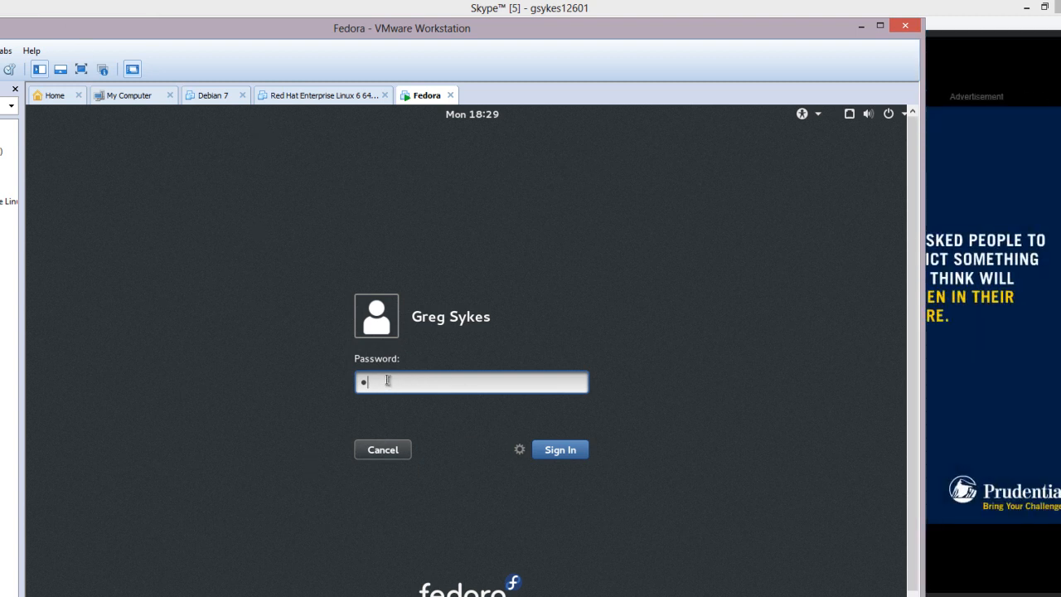
key(BackSpace)
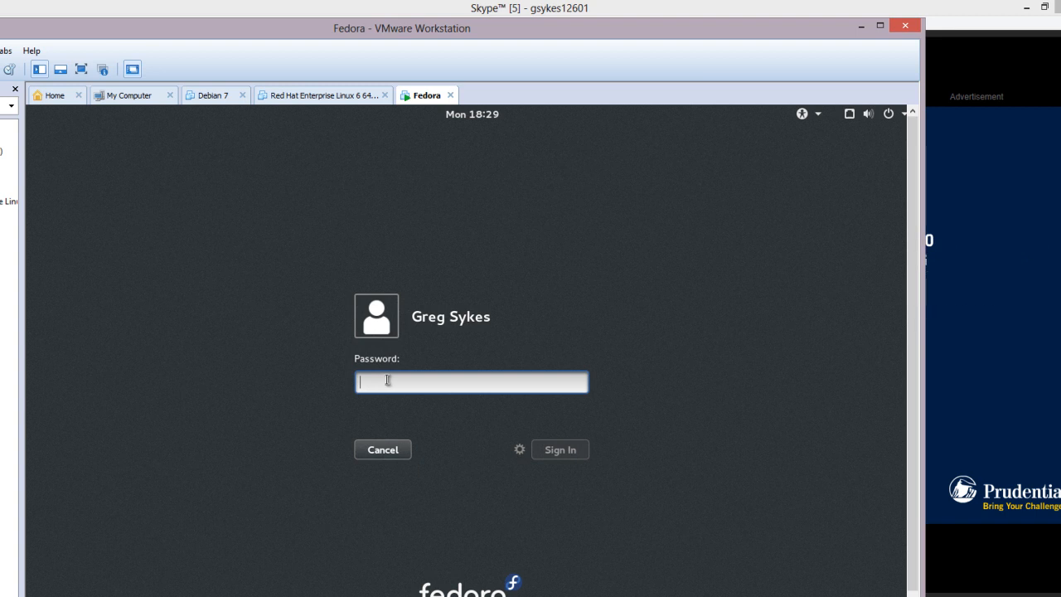
text(•••••••)
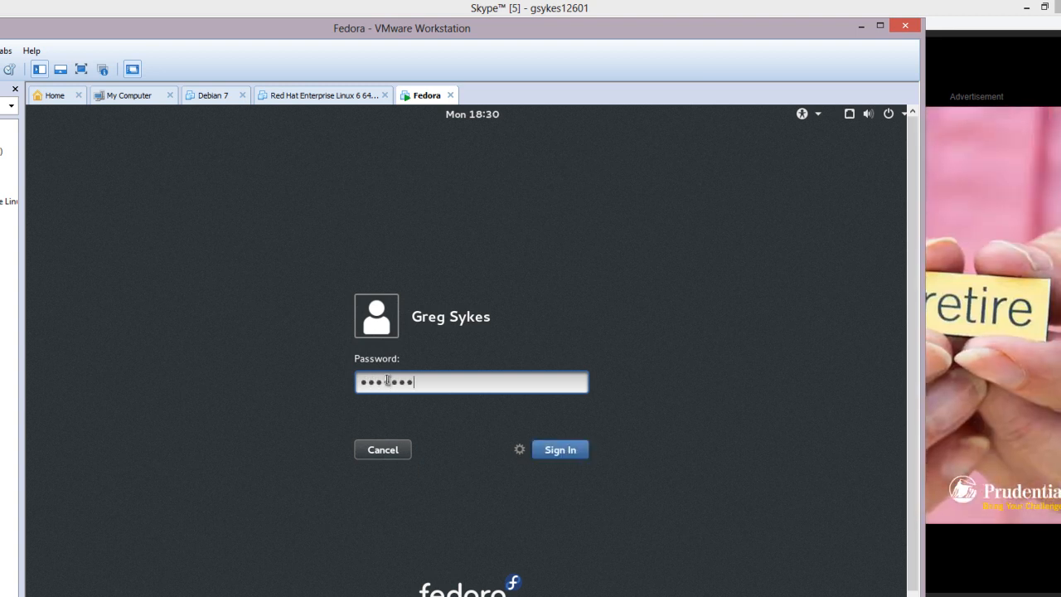
text(•••••)
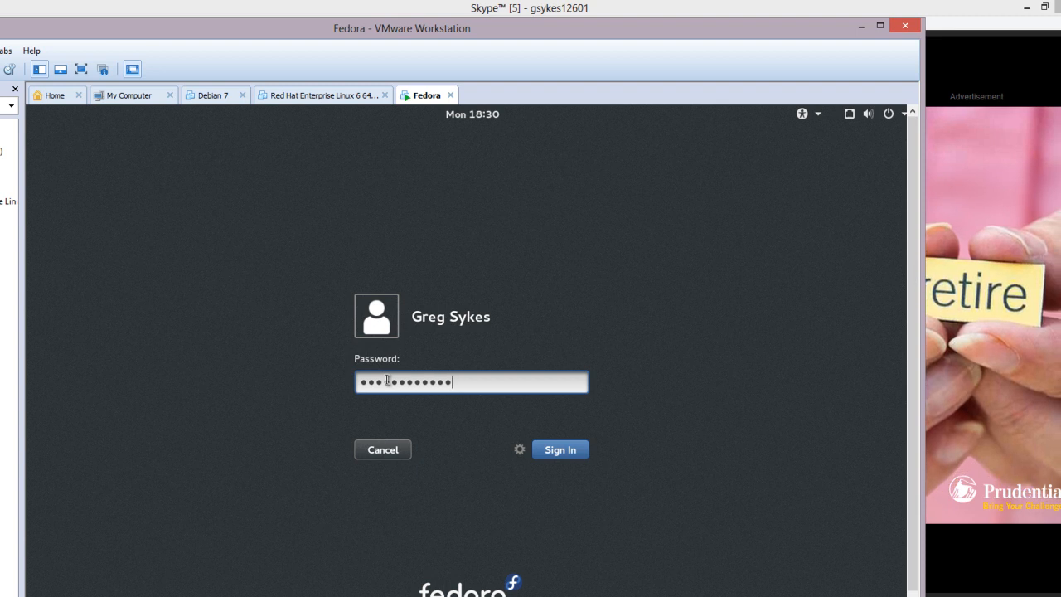
key(Return)
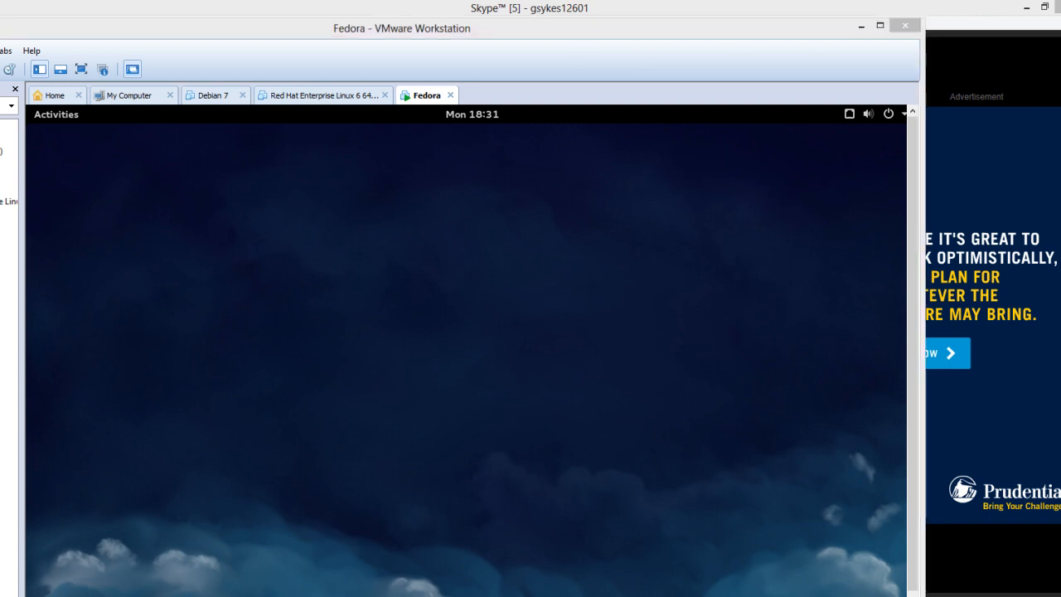
Switch to the ongoing Skype call and open its chat conversation.
click(805, 594)
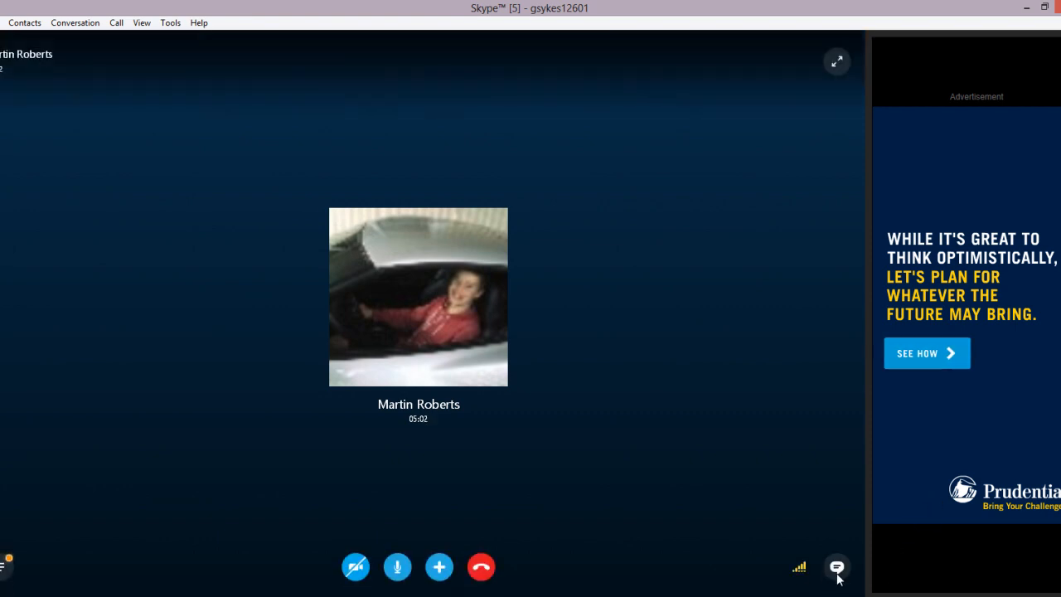
click(4, 569)
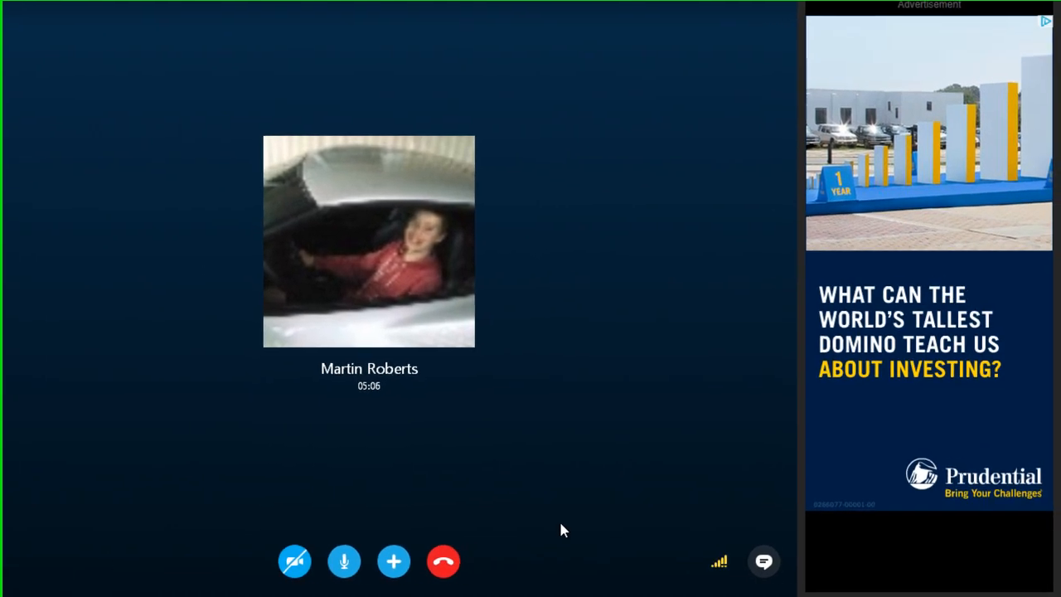
click(762, 561)
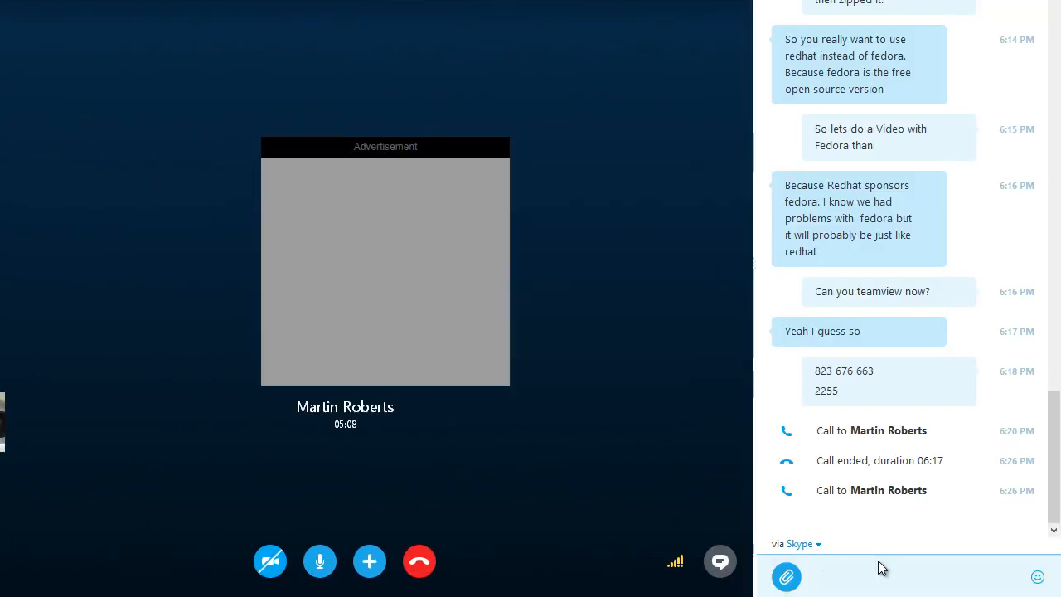
Send the chat message "Can you hear me?" and answer the contact's reply with "Yes".
text(Can you hear me)
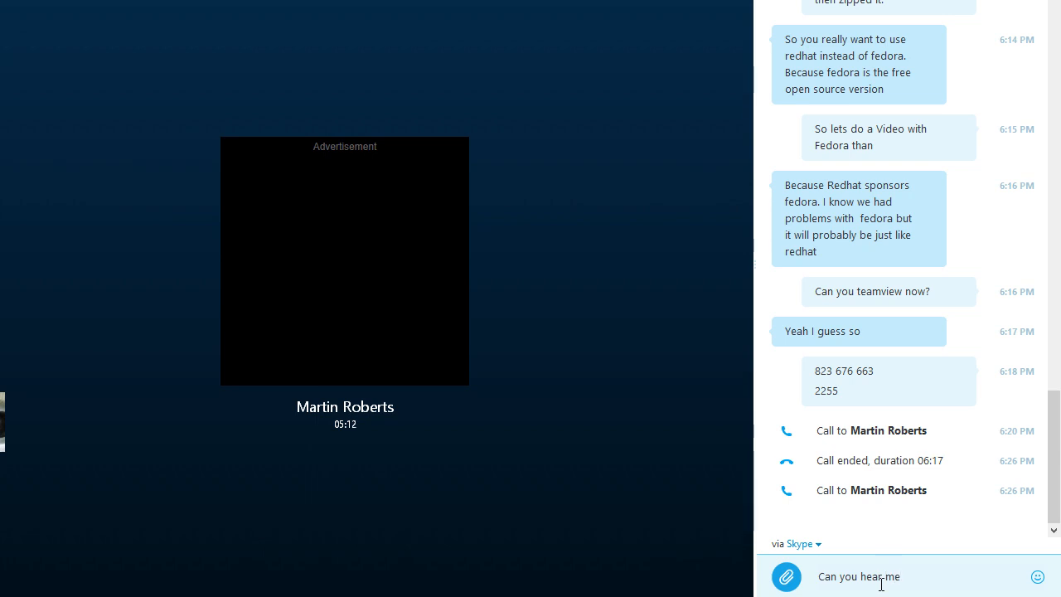
text(?)
key(Return)
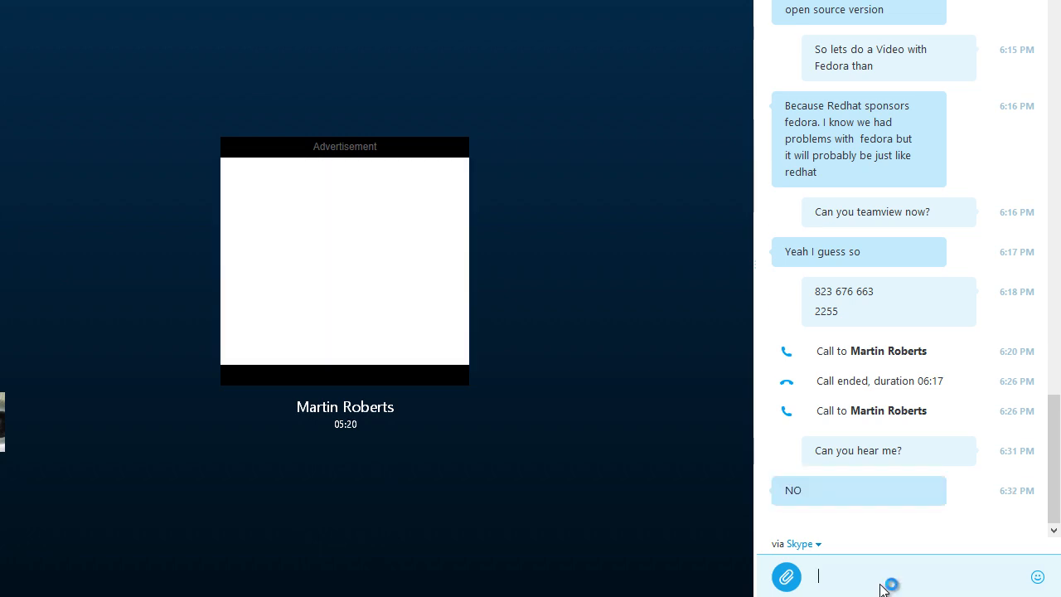
click(820, 576)
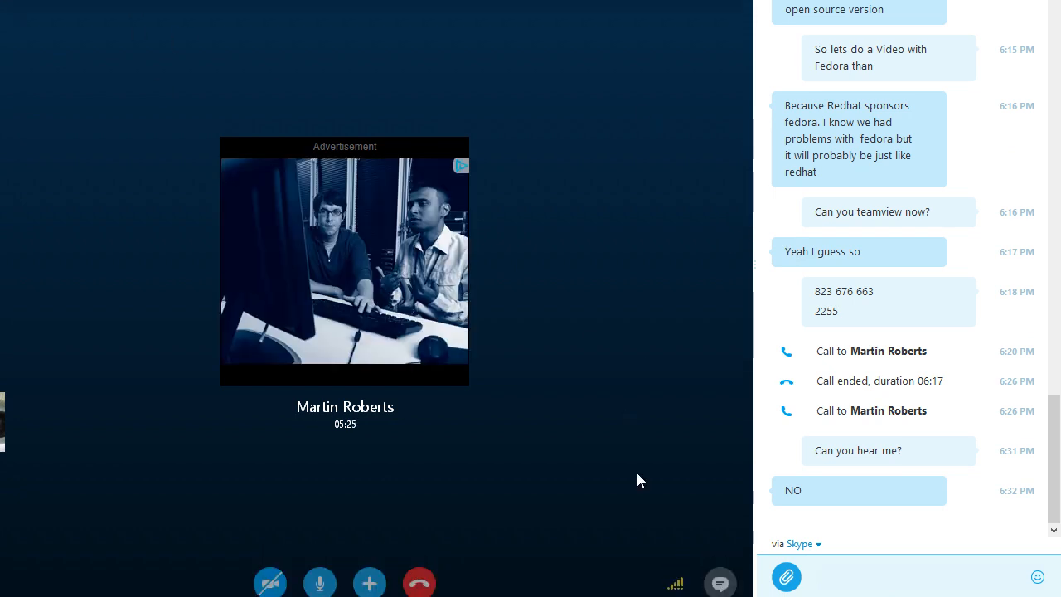
text(Yes)
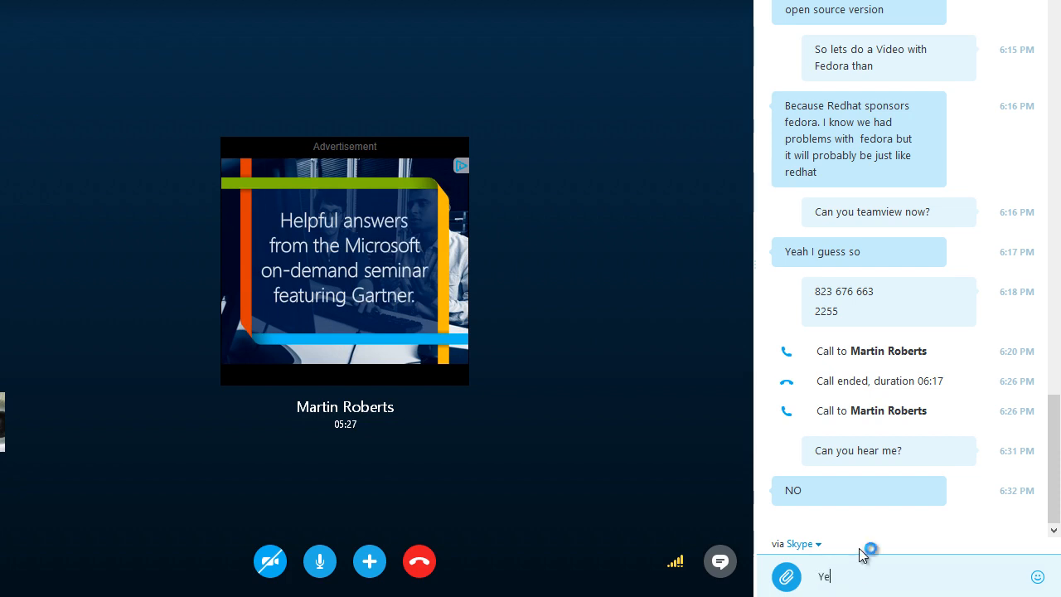
key(Return)
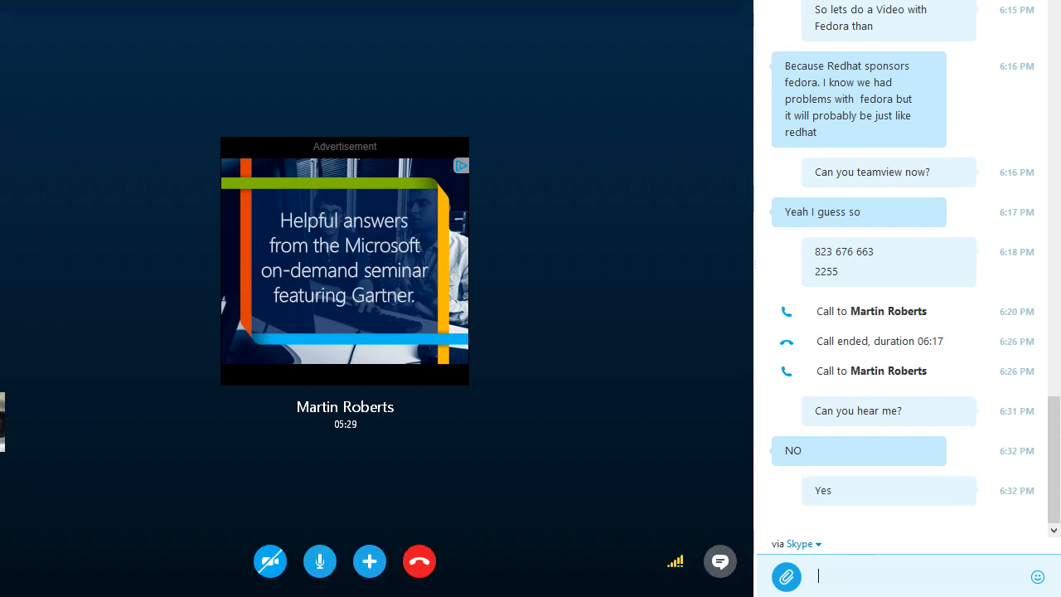
Open the Skype options and show the audio settings.
key(alt+h)
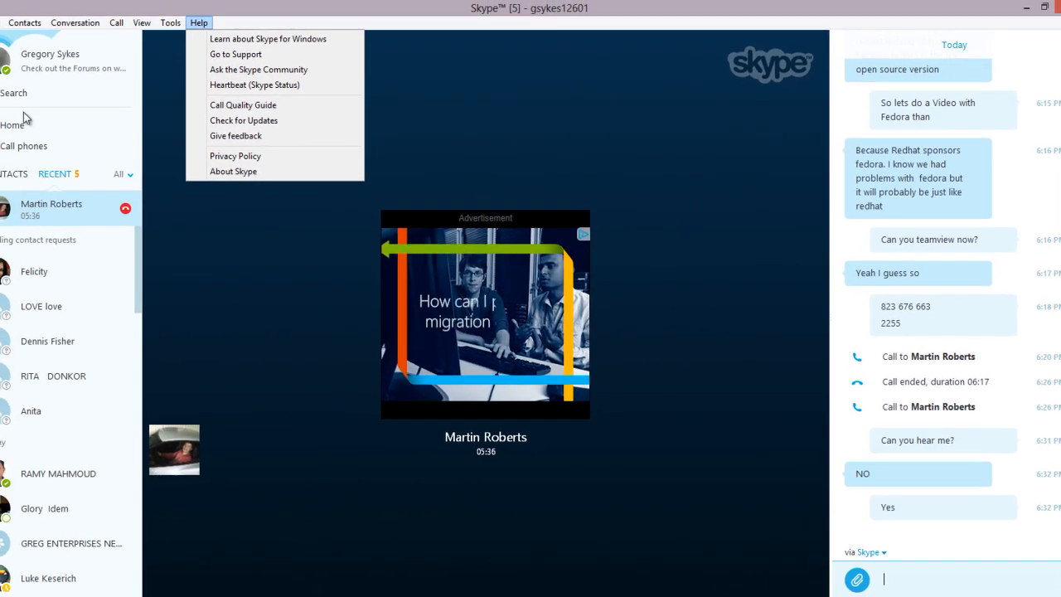
key(Escape)
click(149, 25)
click(146, 23)
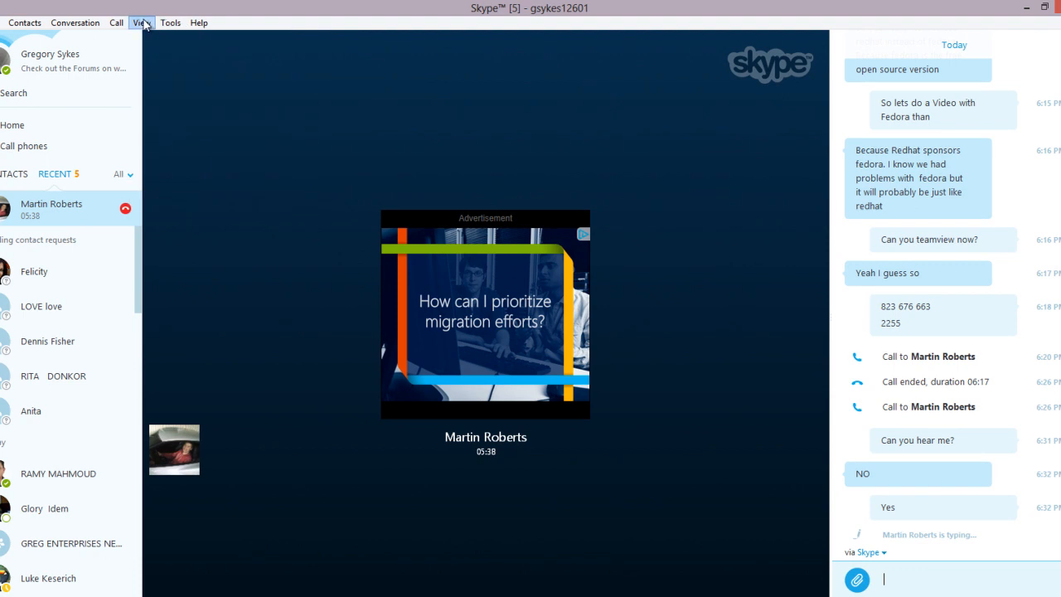
click(142, 22)
mouse_move(162, 22)
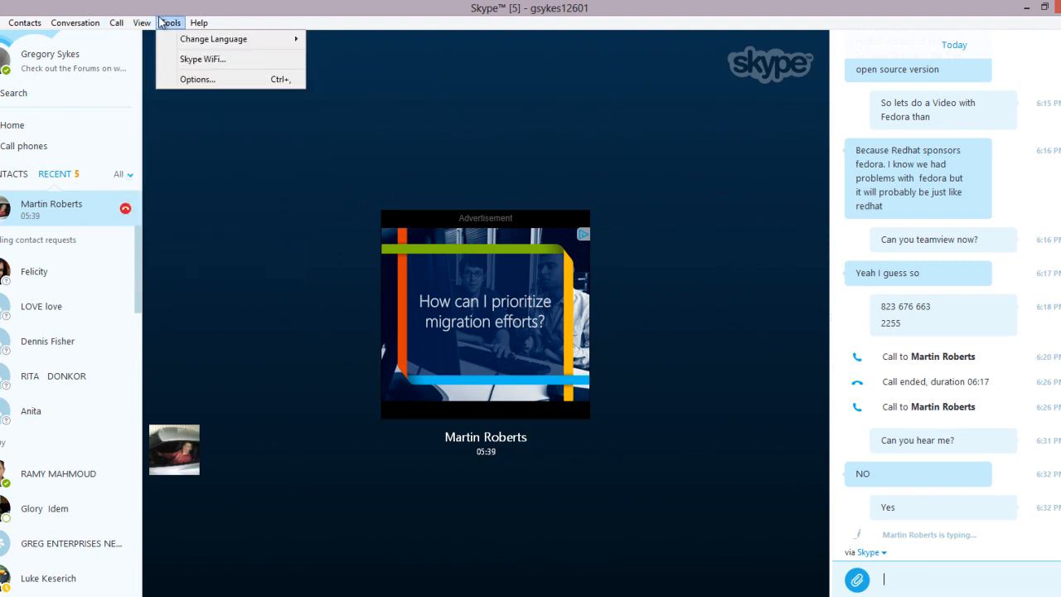
click(202, 80)
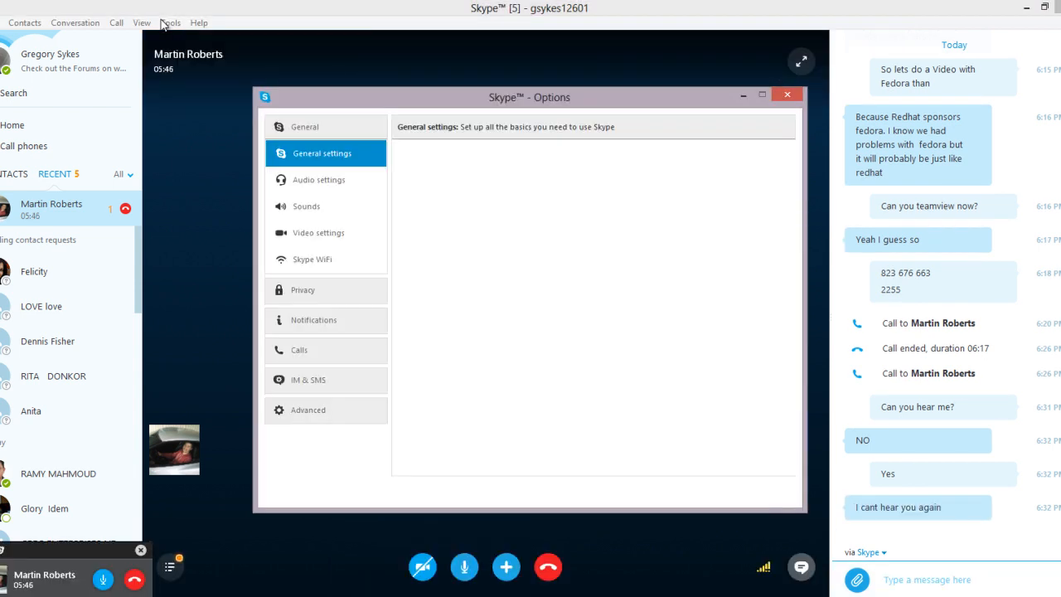
click(169, 23)
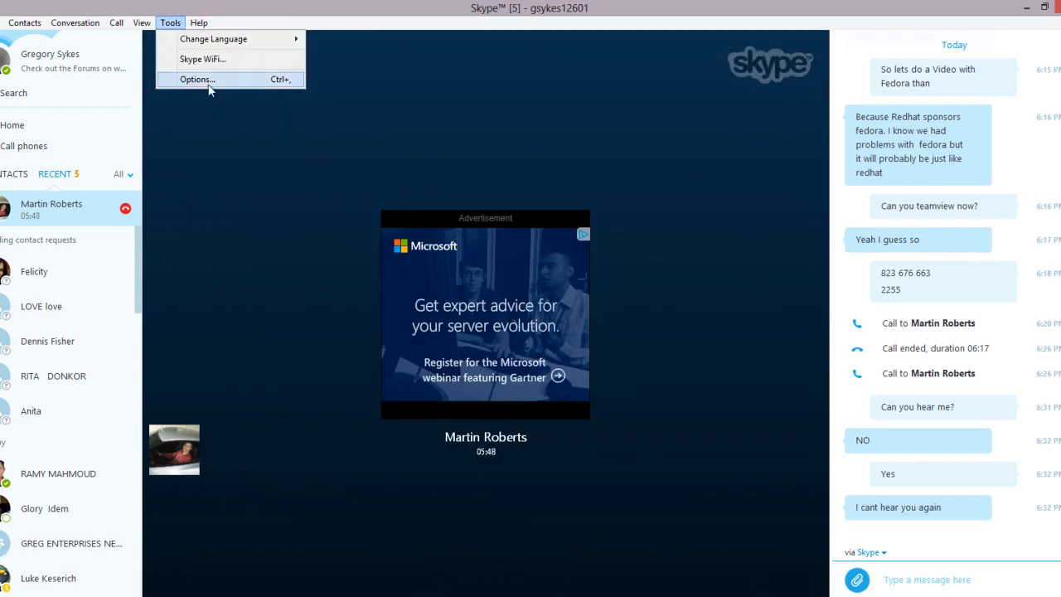
click(209, 83)
click(314, 187)
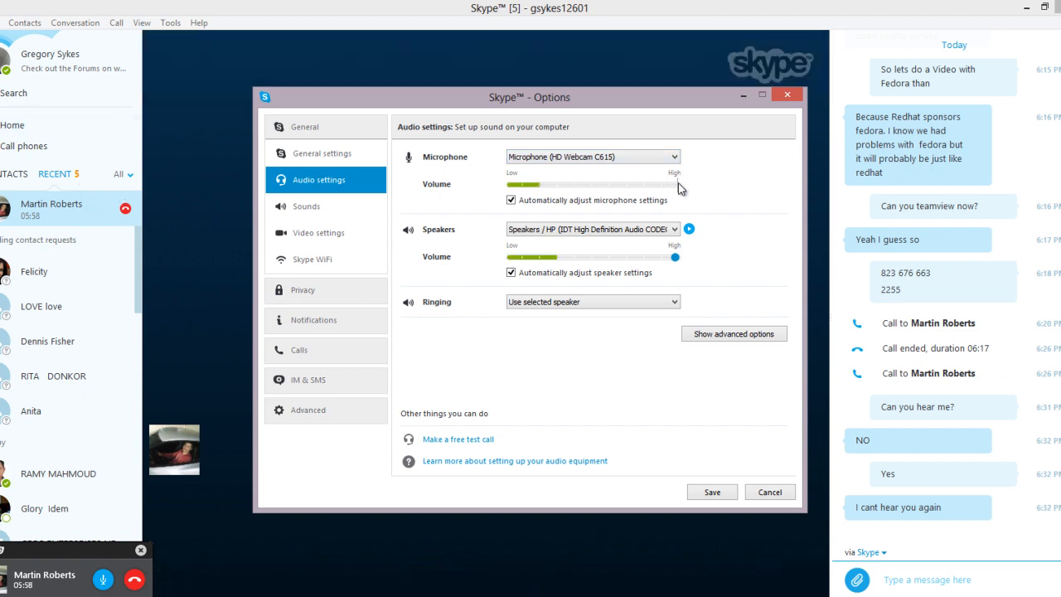
Lower the speaker volume slightly below maximum, look through the ringing device choices, then save and close the options.
click(667, 255)
drag(666, 256, 666, 260)
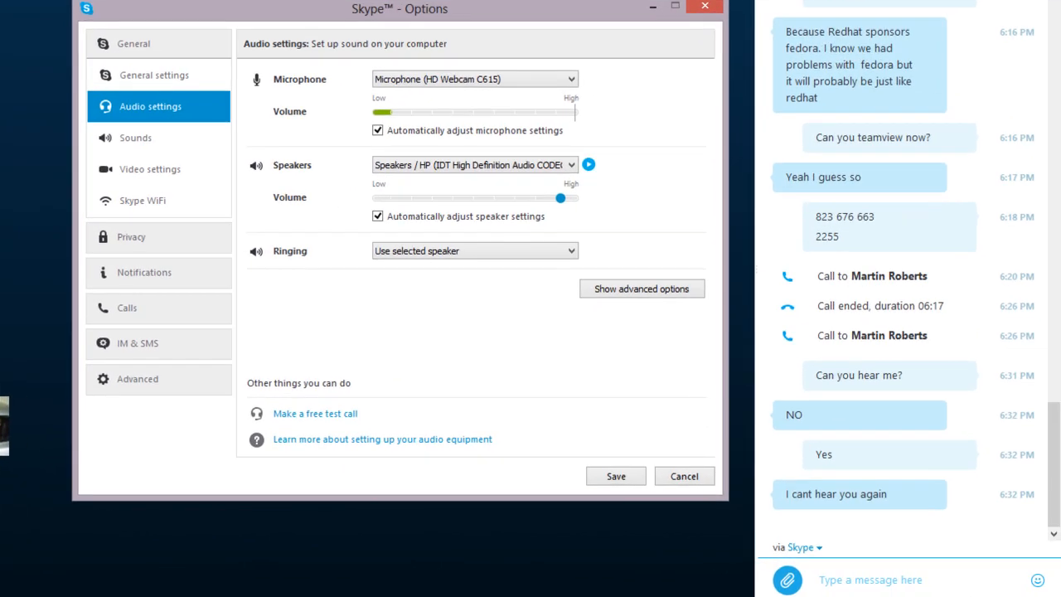
click(937, 595)
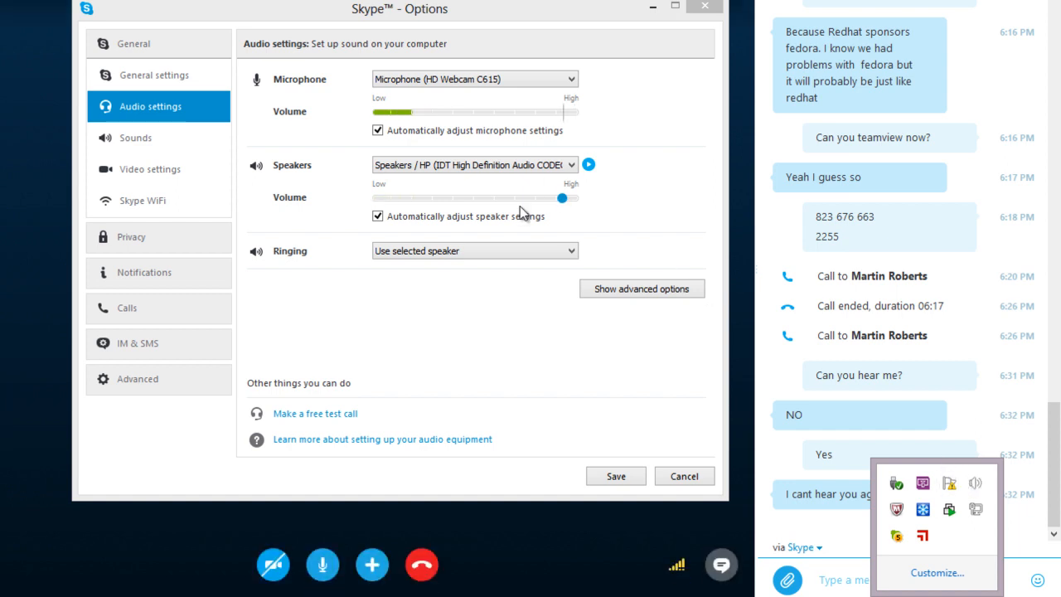
click(574, 251)
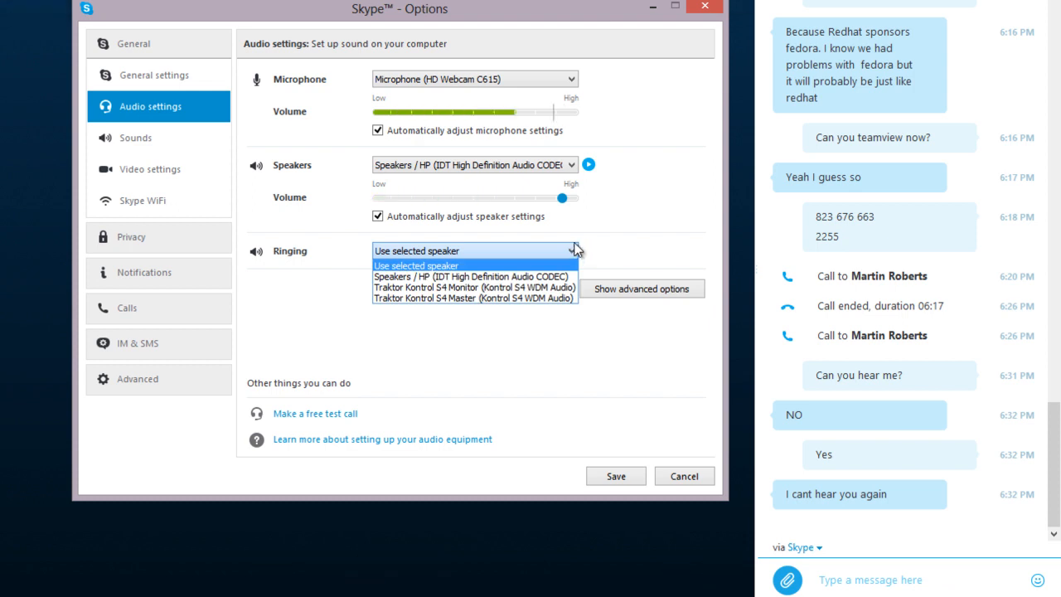
click(626, 480)
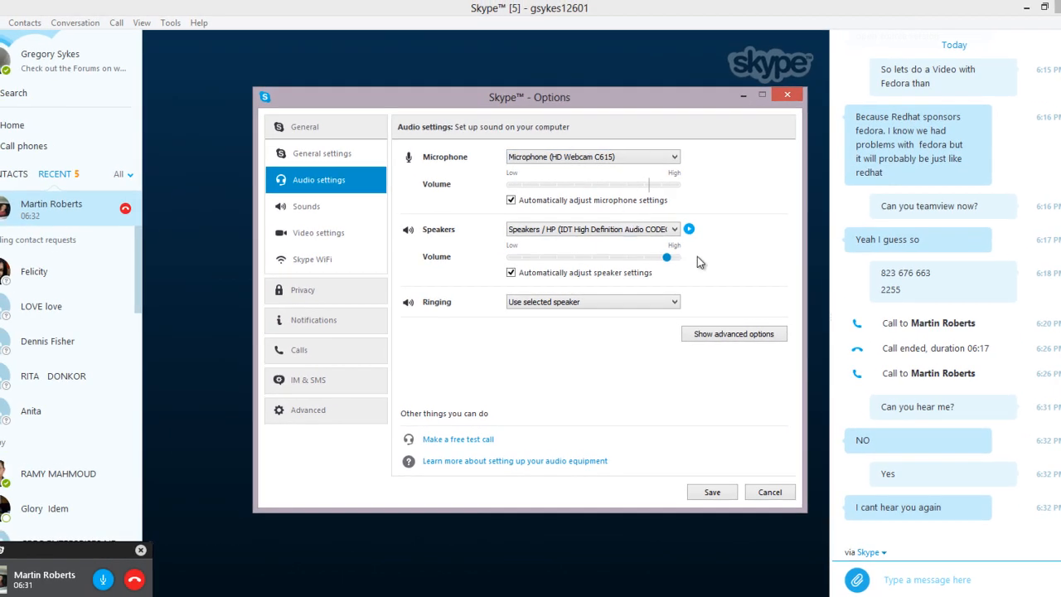
click(769, 491)
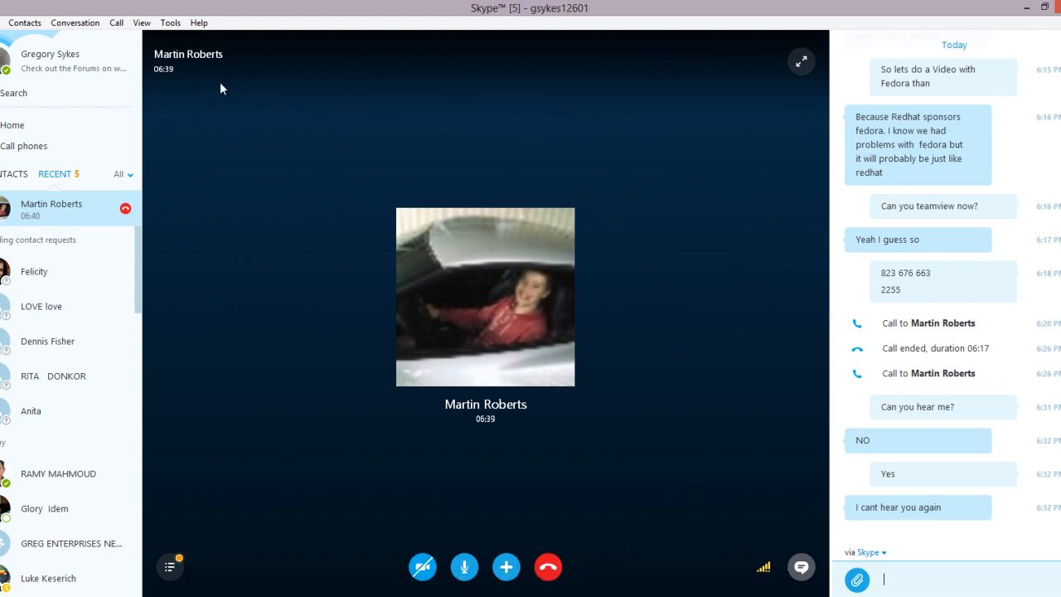
Reopen the audio settings, try Speakers / HP (IDT High Definition Audio CODEC) for ringing, and restore Use selected speaker.
click(168, 25)
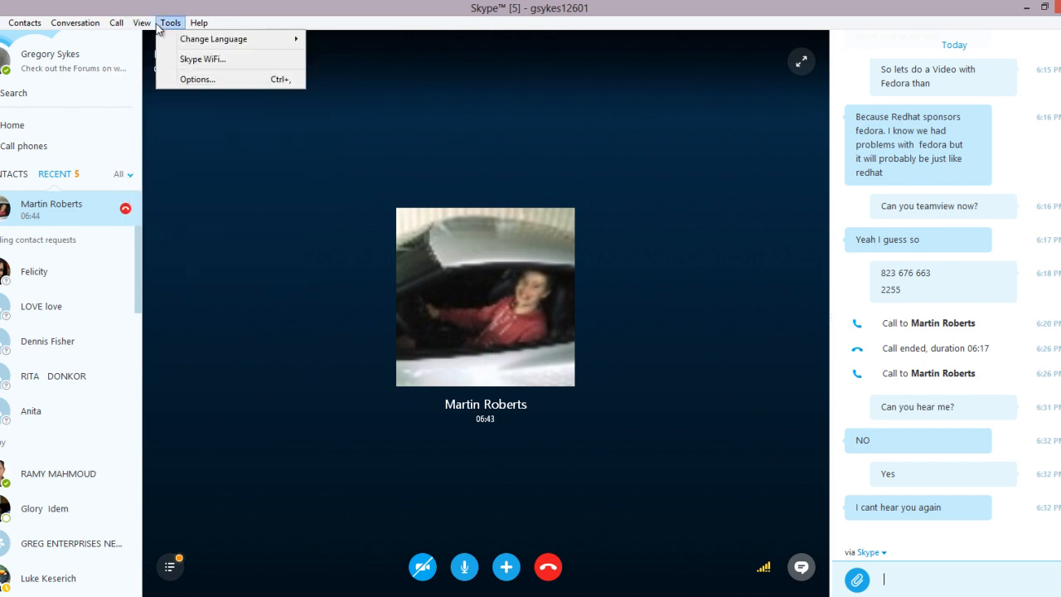
click(199, 80)
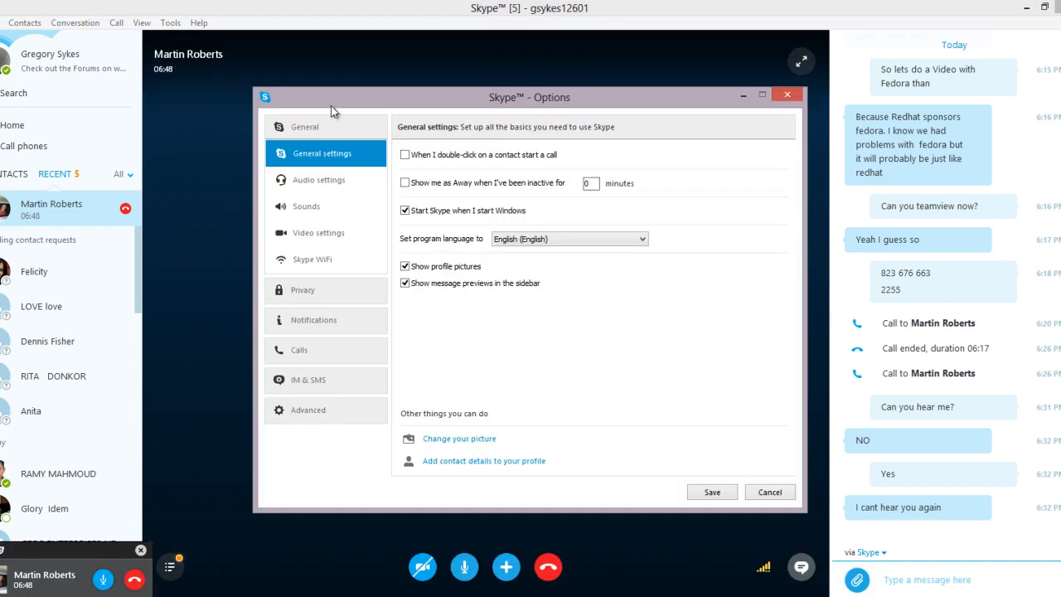
click(340, 180)
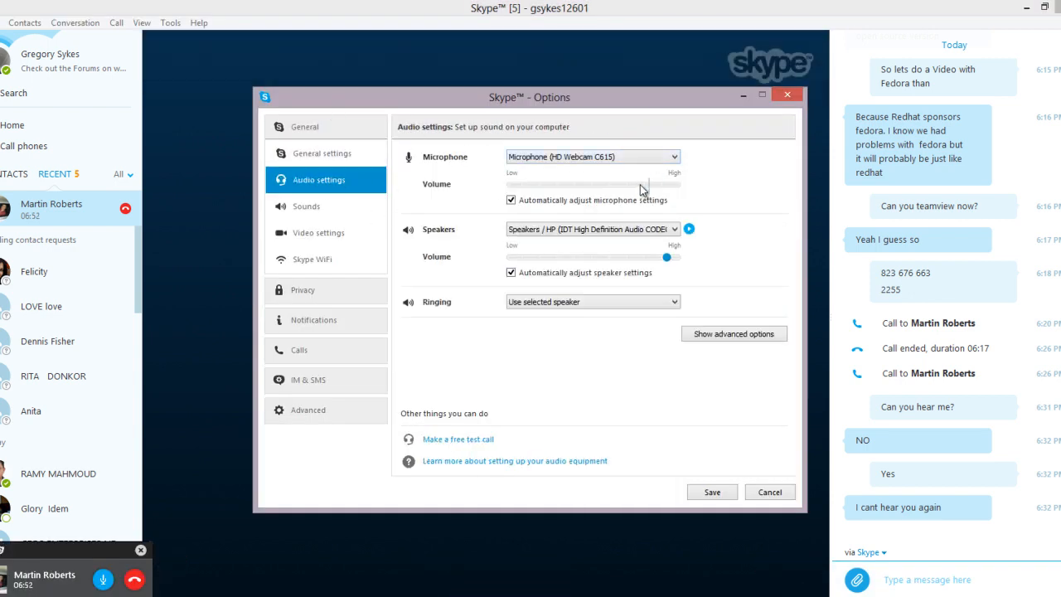
click(609, 292)
click(598, 303)
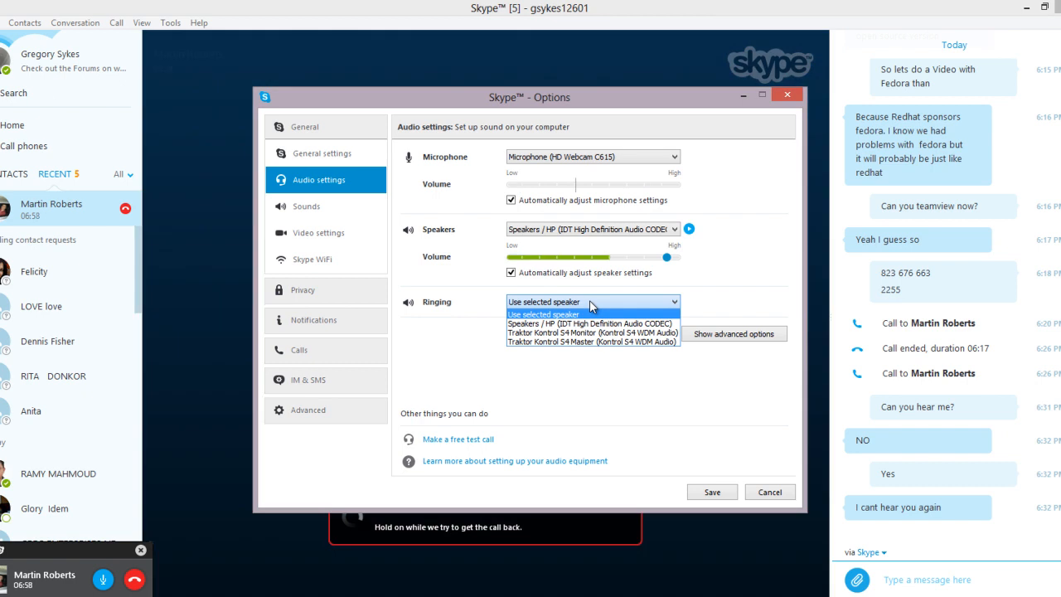
click(585, 324)
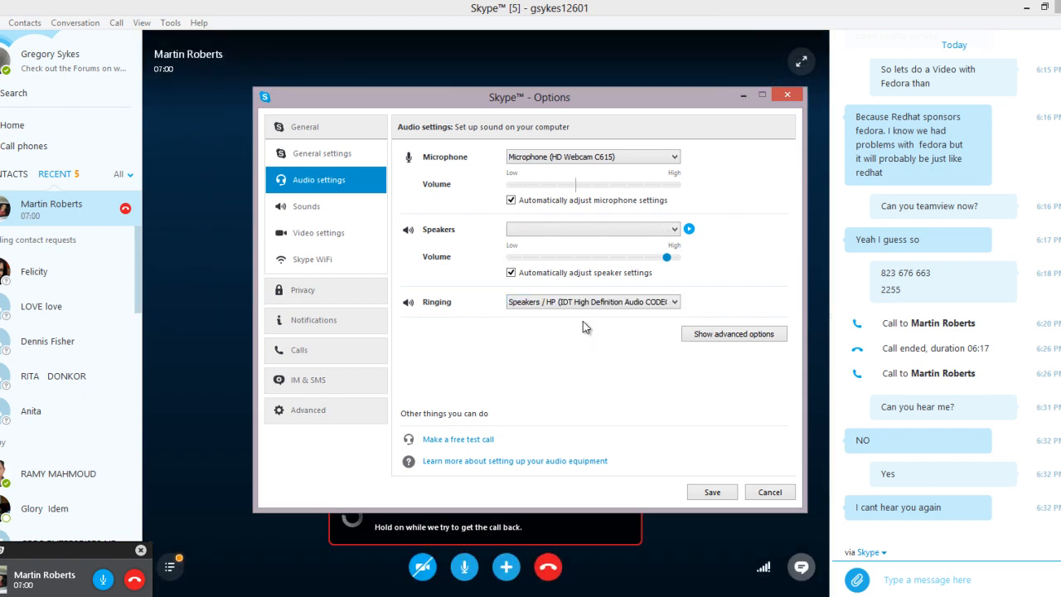
click(609, 303)
click(574, 316)
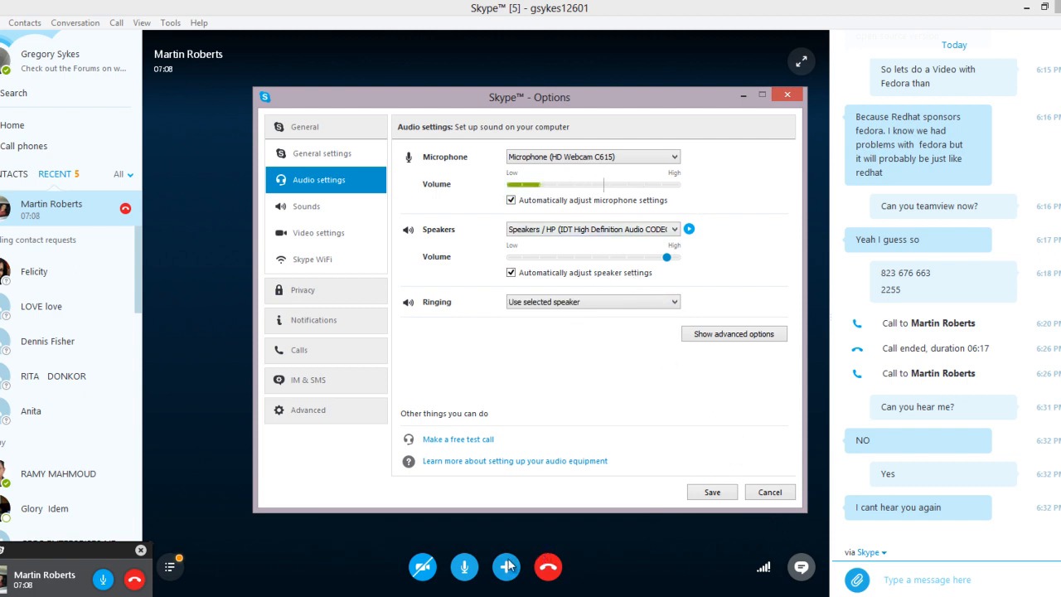
Hang up the current Skype call and start a new voice call to the same contact.
click(548, 567)
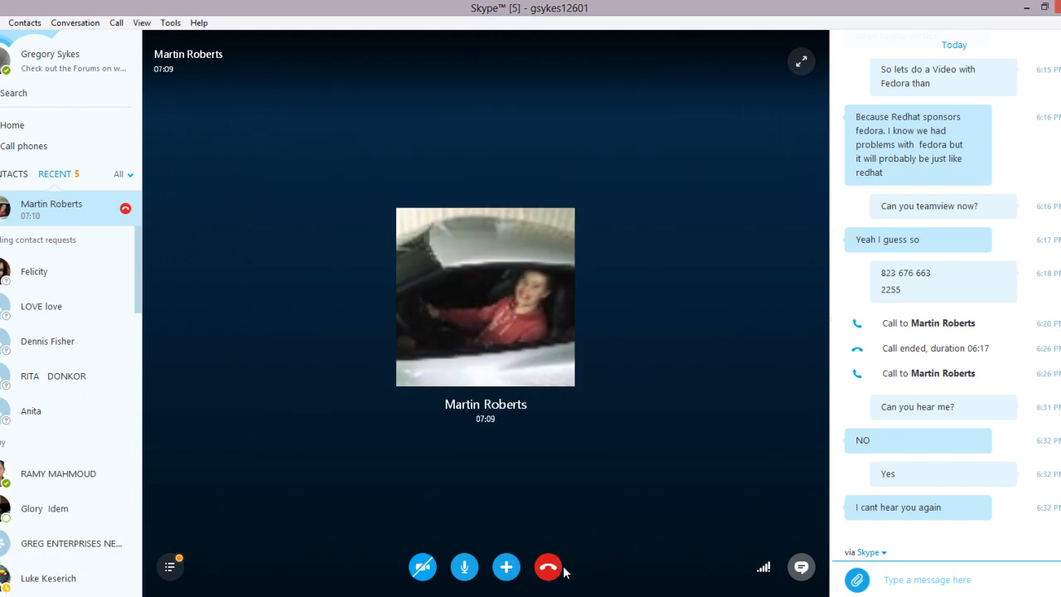
click(554, 568)
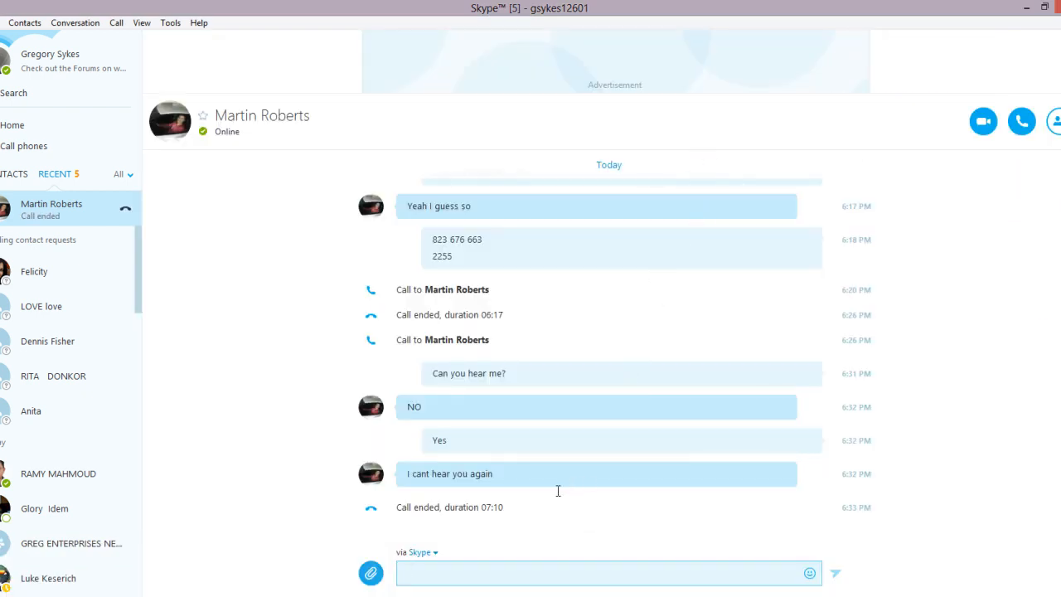
click(1032, 129)
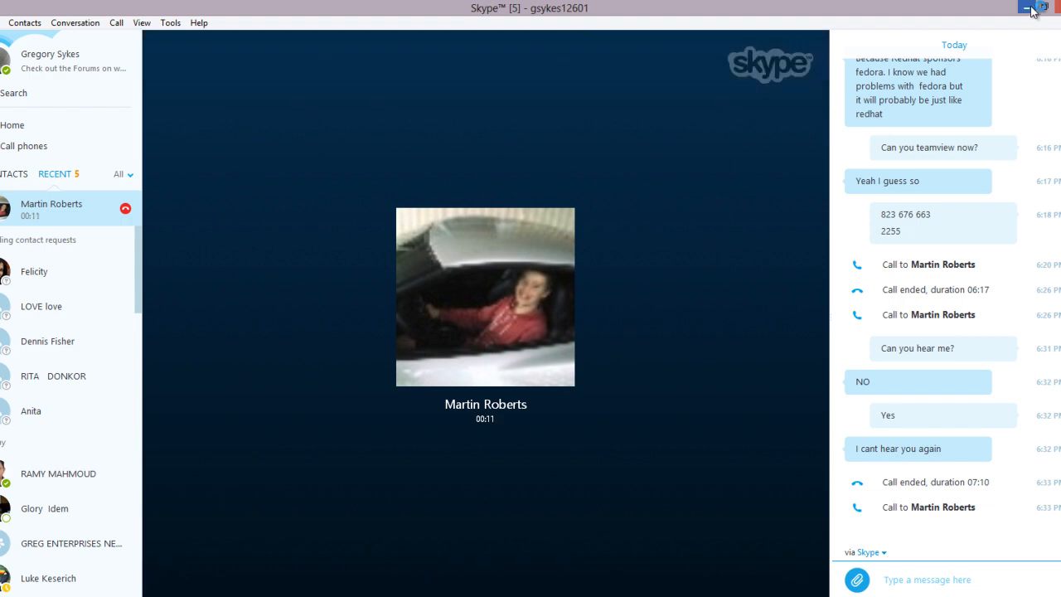
Minimize the Skype call and options windows and maximize VMware Workstation showing the Fedora virtual machine.
click(1028, 9)
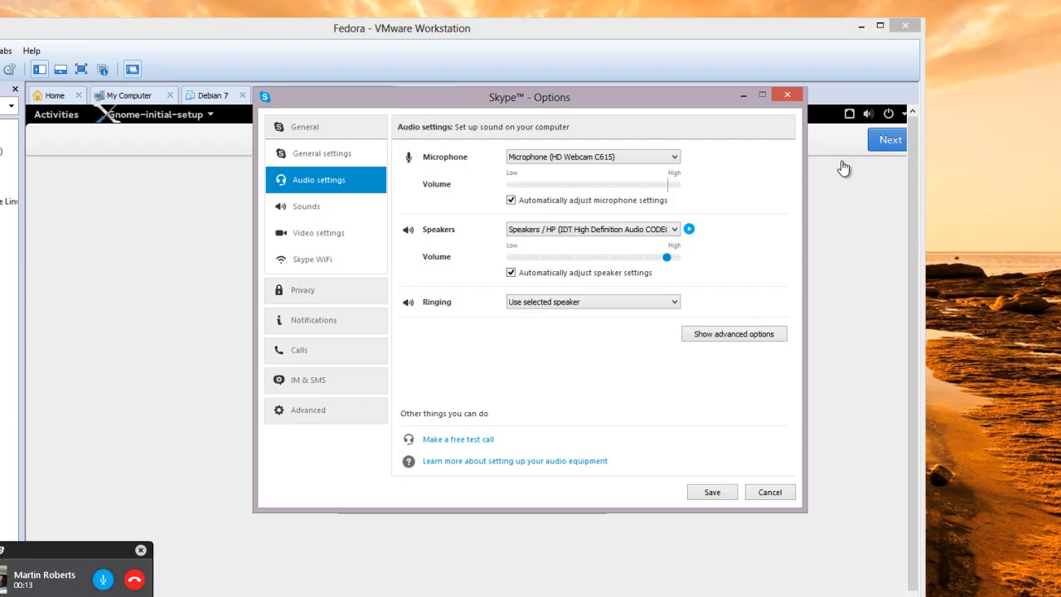
click(743, 96)
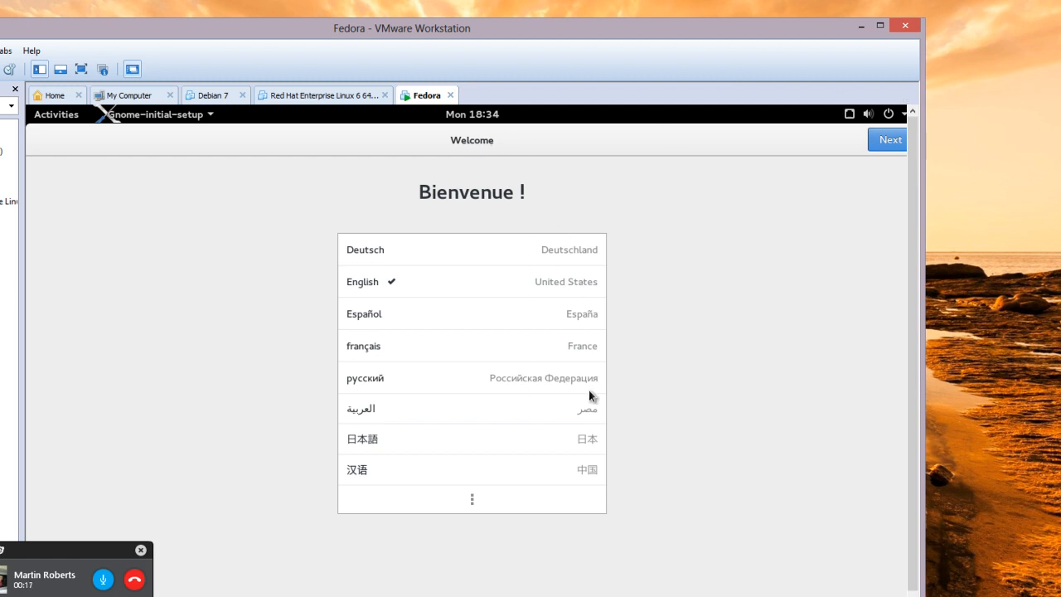
drag(749, 35, 821, 3)
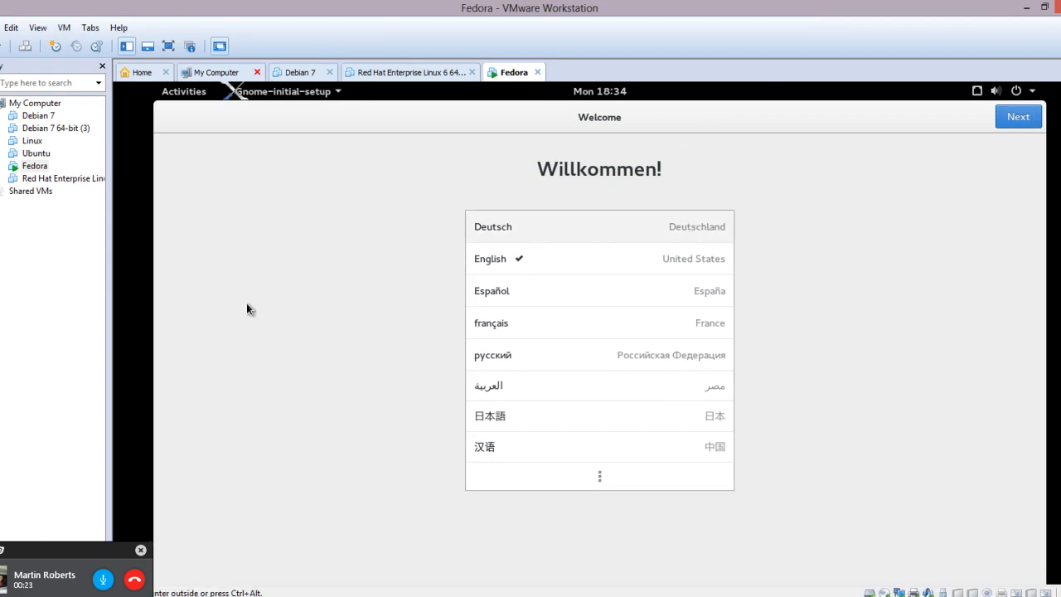
Complete Fedora's initial setup with English (United States), the English (Cameroon) keyboard layout and no online accounts, and start using Fedora.
click(697, 264)
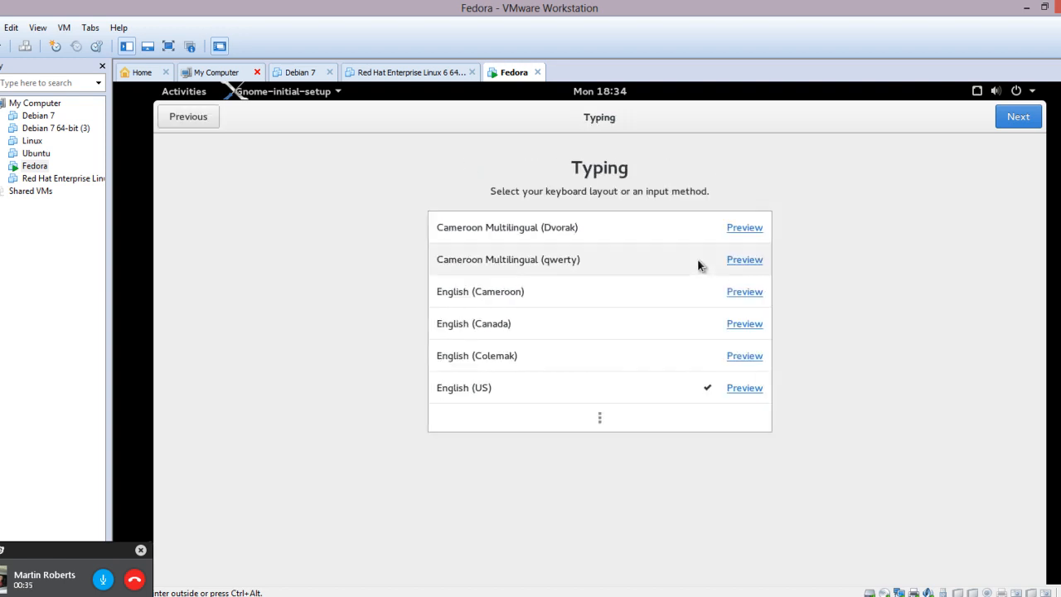
click(509, 291)
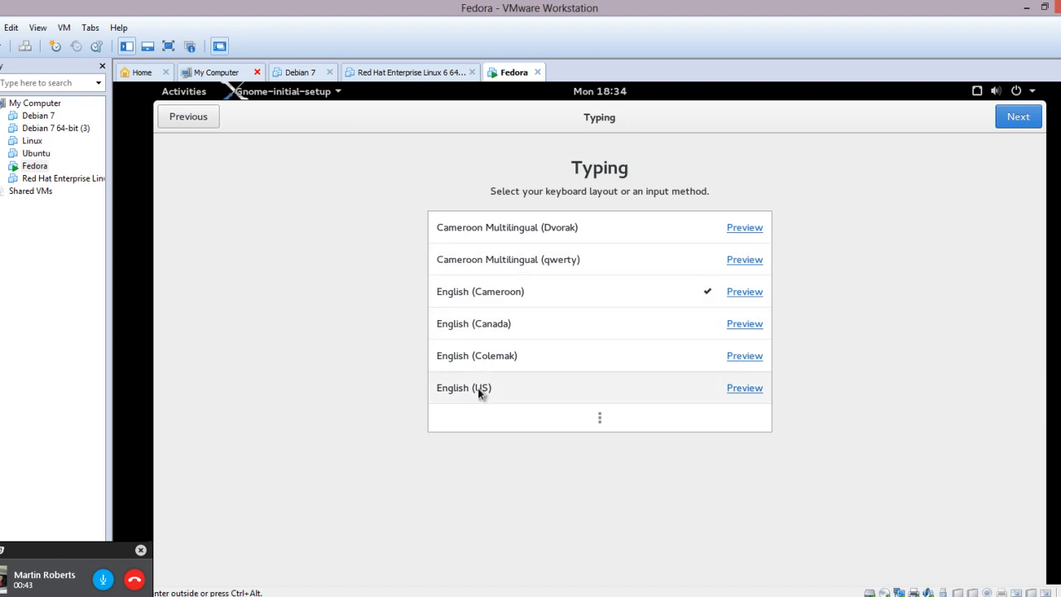
click(1018, 117)
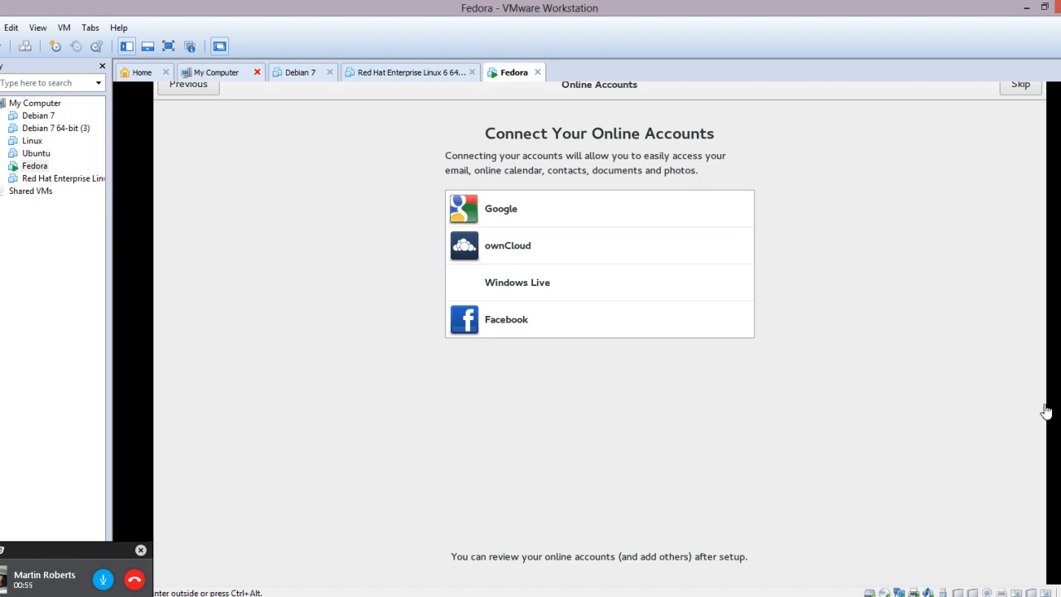
click(1022, 85)
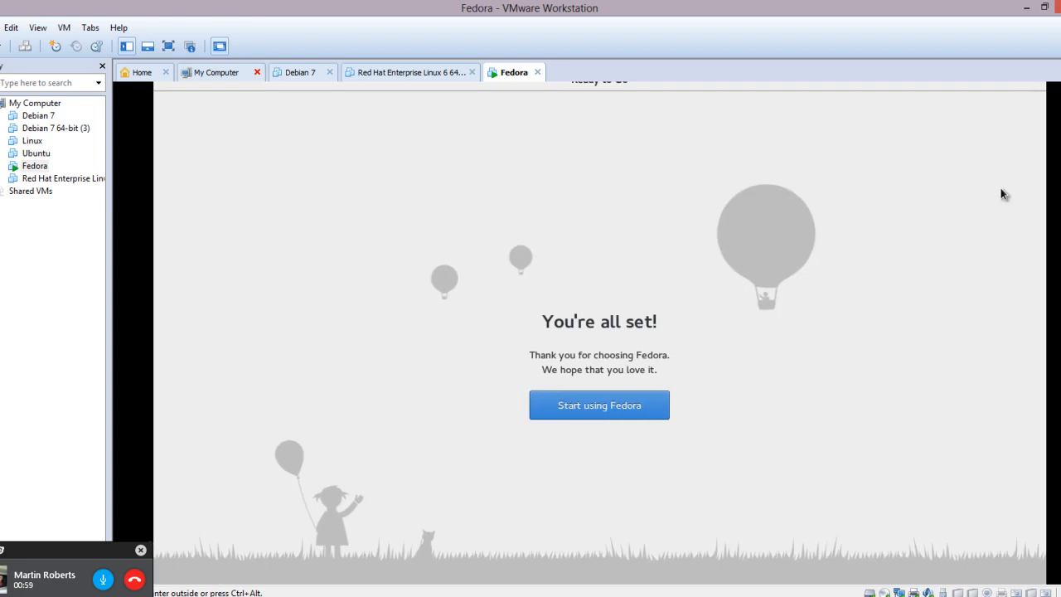
click(609, 407)
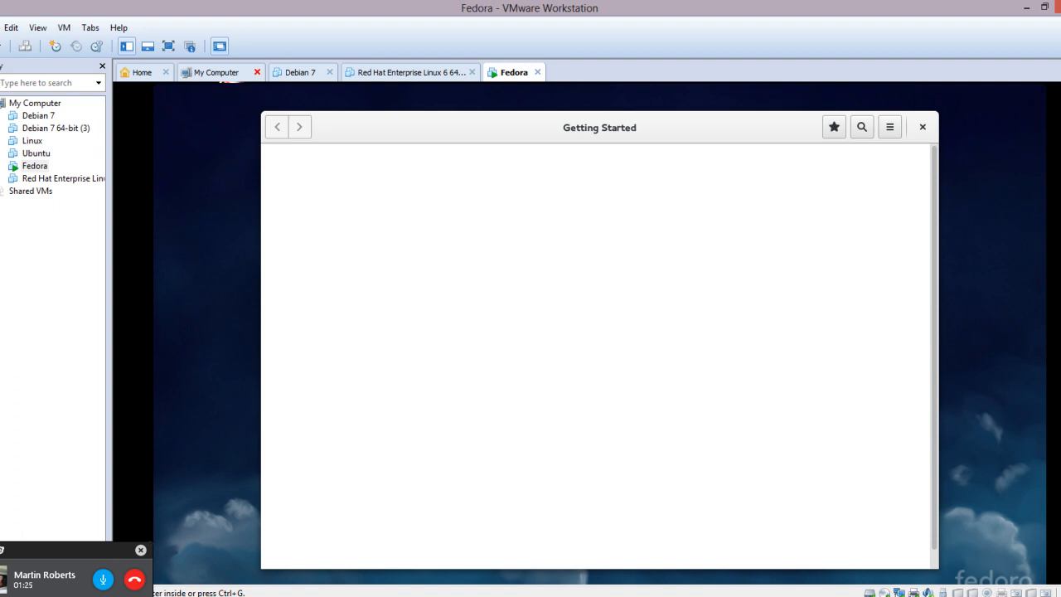
Close the Getting Started window and open the Activities overview on the Fedora desktop.
click(923, 128)
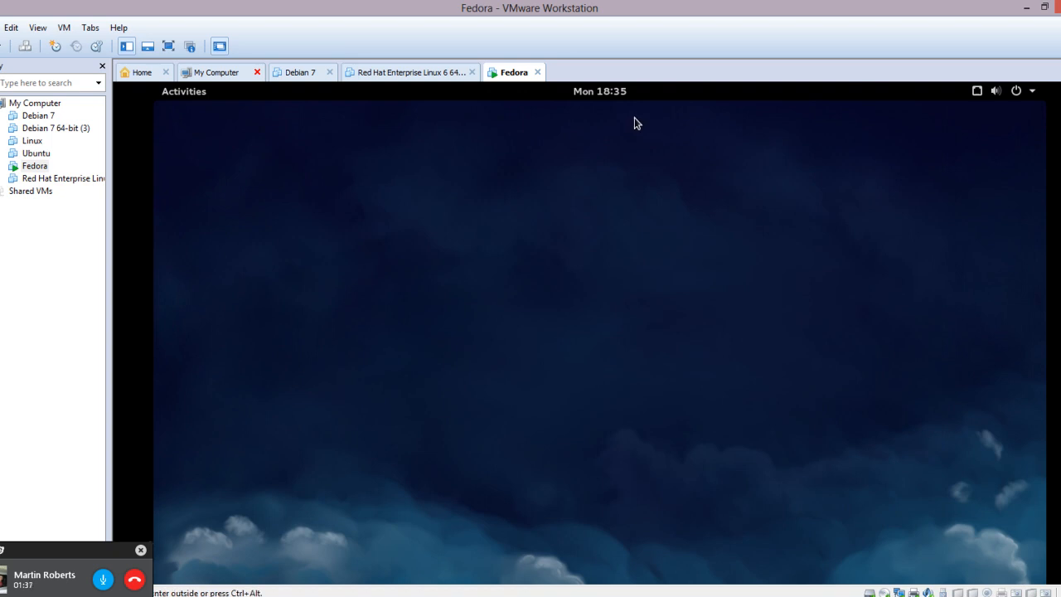
click(183, 93)
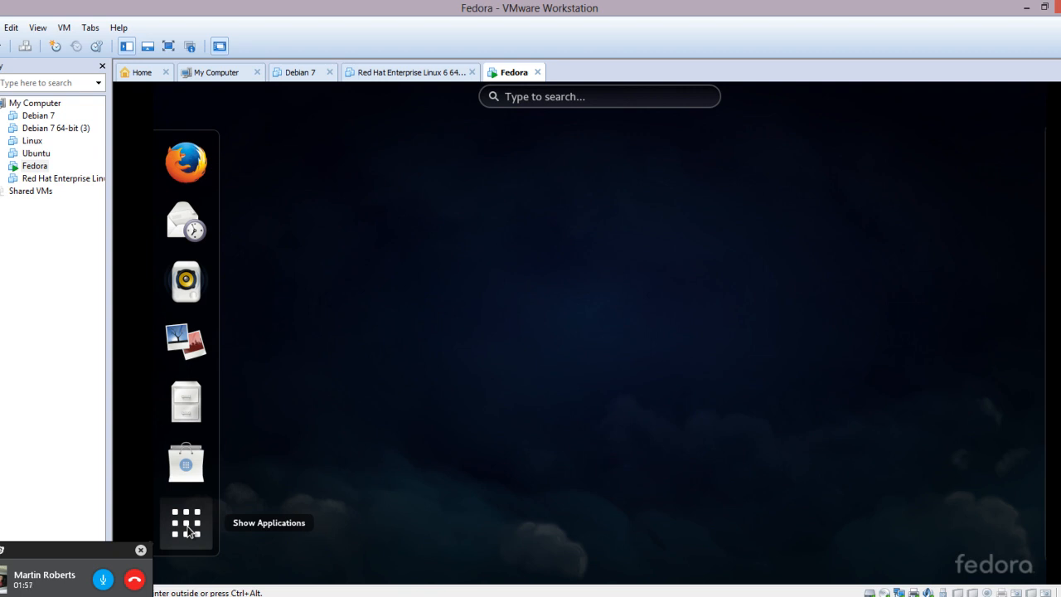
Open Terminal from the Utilities group of the applications overview.
click(188, 527)
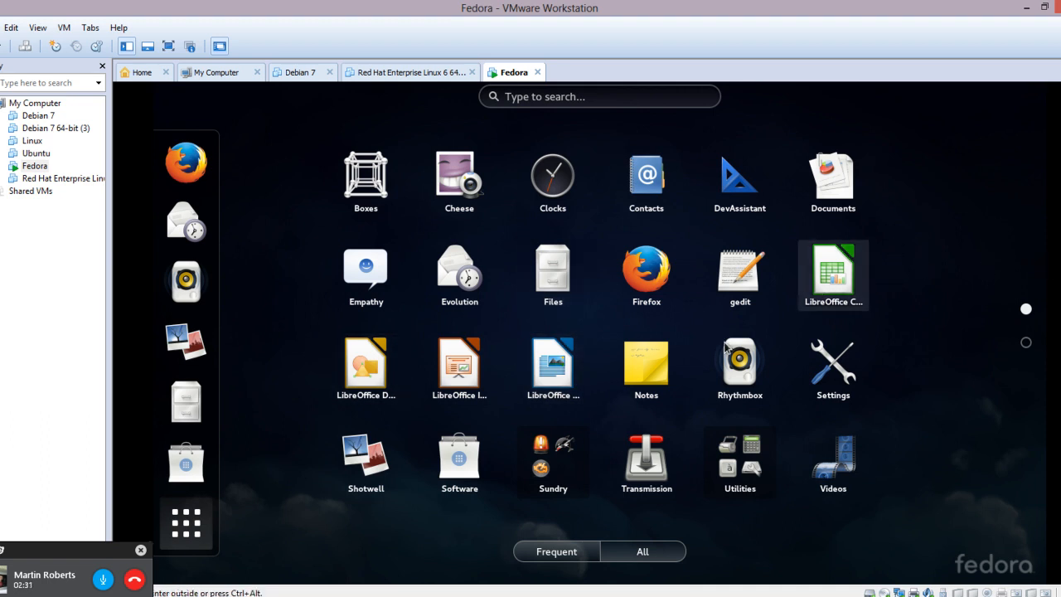
click(727, 454)
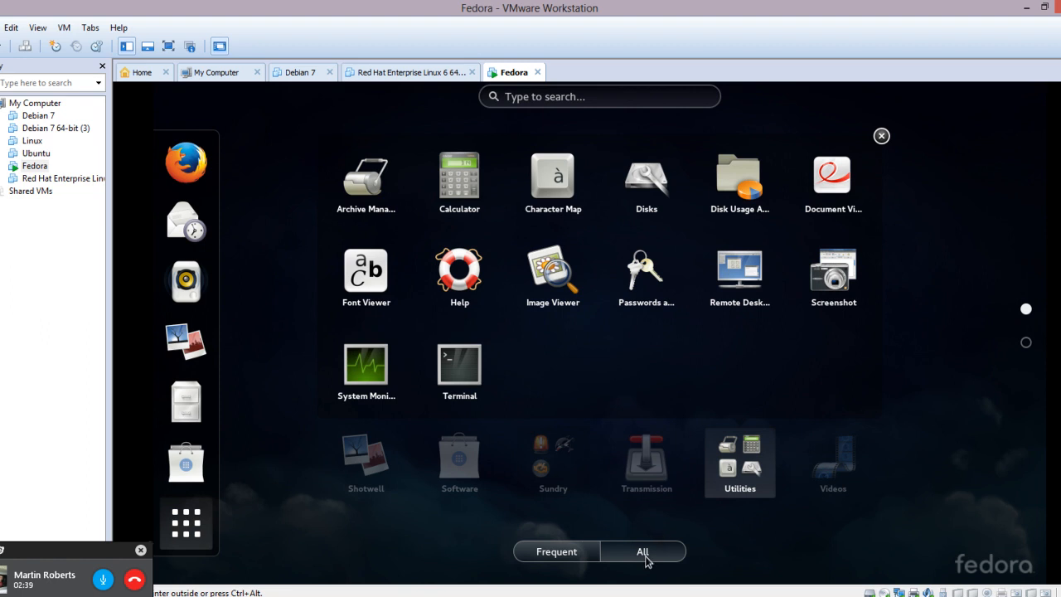
click(464, 365)
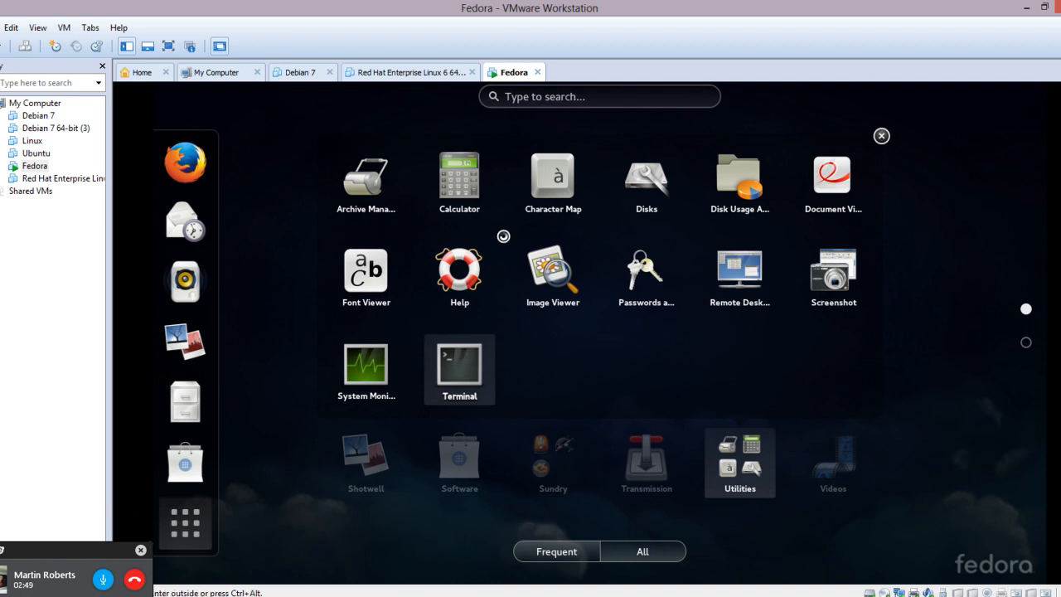
click(441, 329)
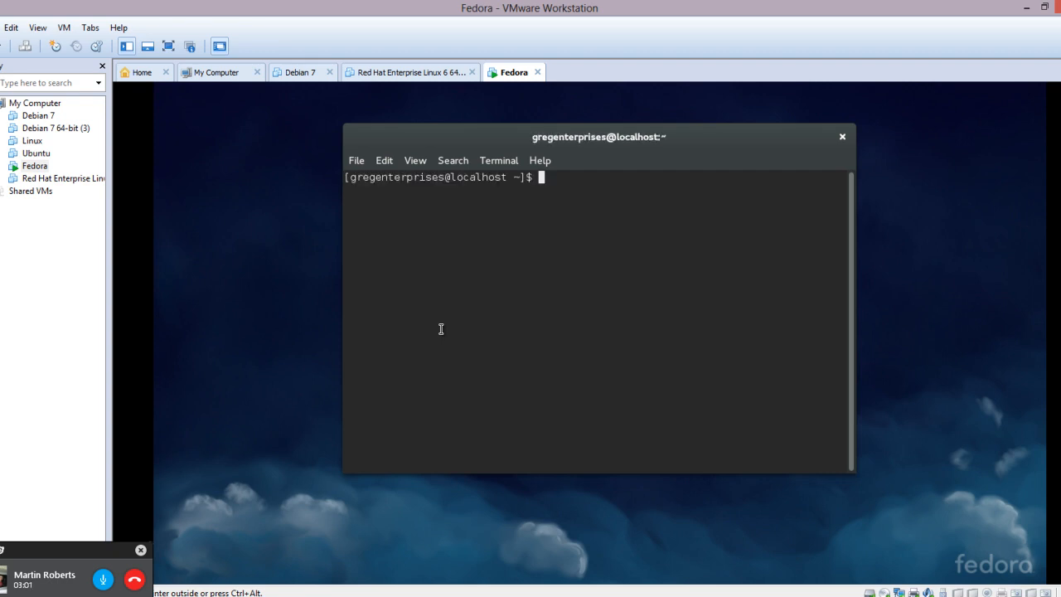
Try to switch to the root account with "sudo su", entering the account password at each prompt.
text(sudo su)
key(Return)
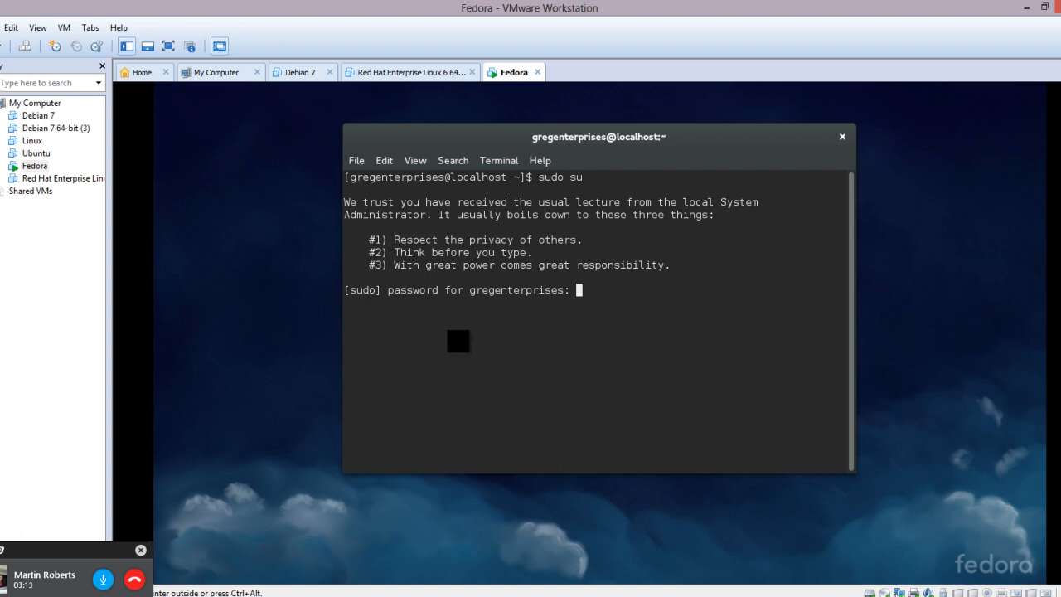
key(Return)
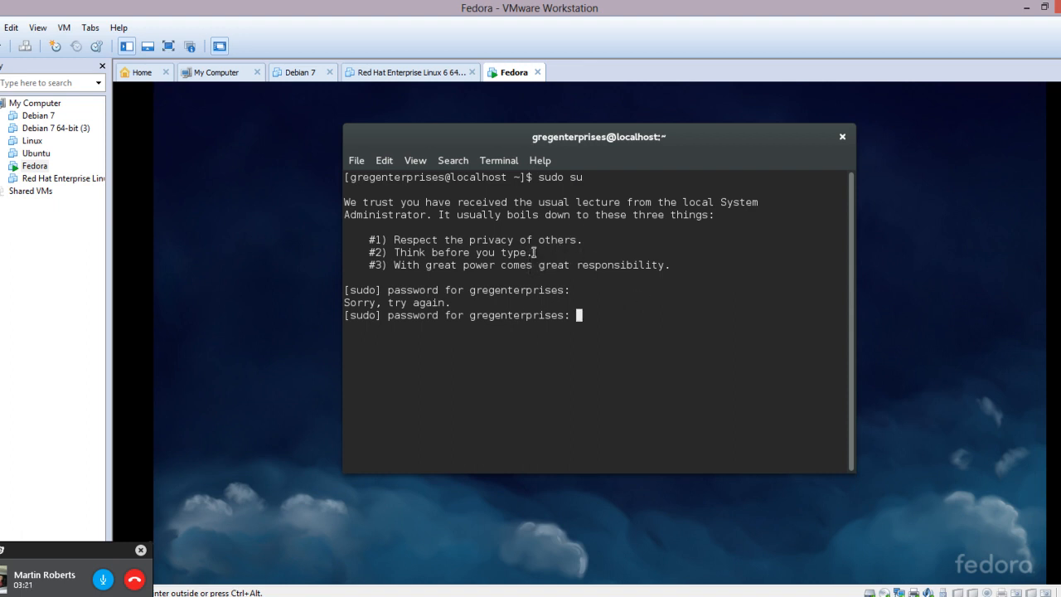
key(Return)
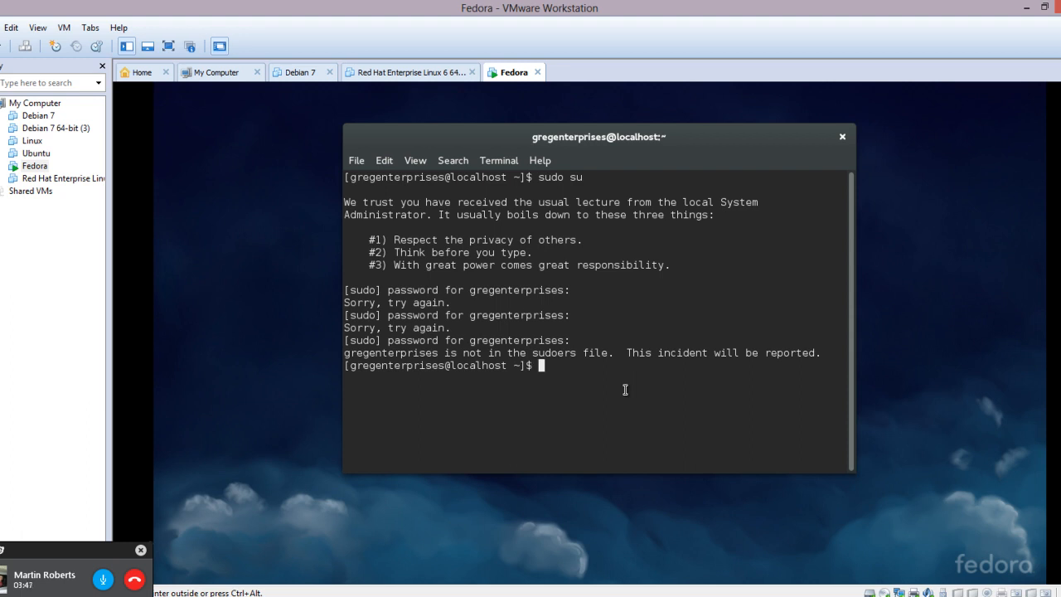
Change to the /etc/ directory and list its contents.
text(cd /etc/pass)
key(BackSpace)
key(BackSpace)
key(BackSpace)
key(BackSpace)
text(gsdu)
key(BackSpace)
key(BackSpace)
key(BackSpace)
key(BackSpace)
key(BackSpace)
key(BackSpace)
key(BackSpace)
key(BackSpace)
key(BackSpace)
key(BackSpace)
key(BackSpace)
key(BackSpace)
text(cd /etc/)
key(Return)
text(ls)
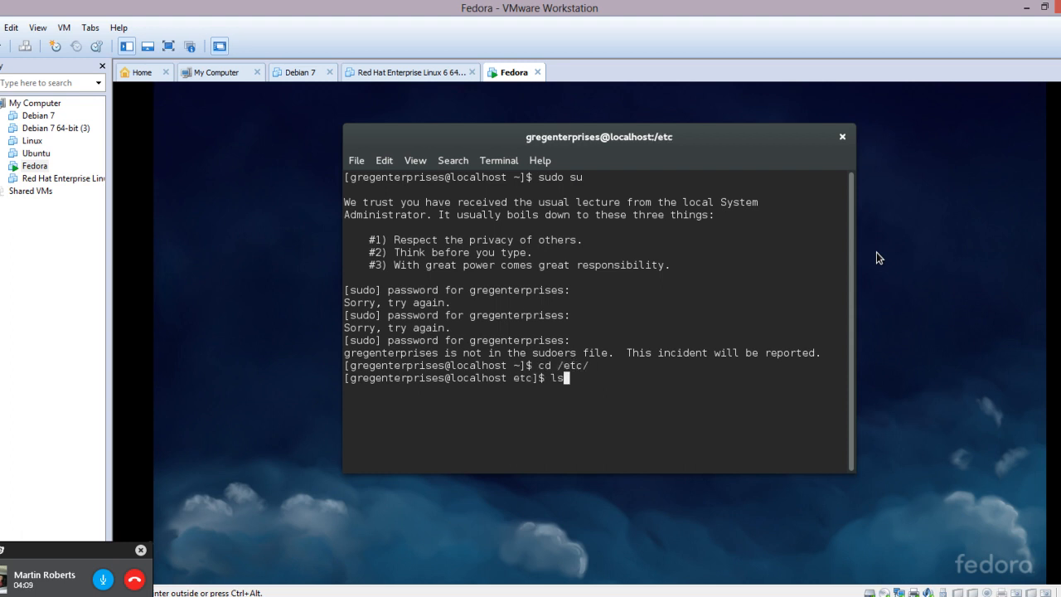
key(Return)
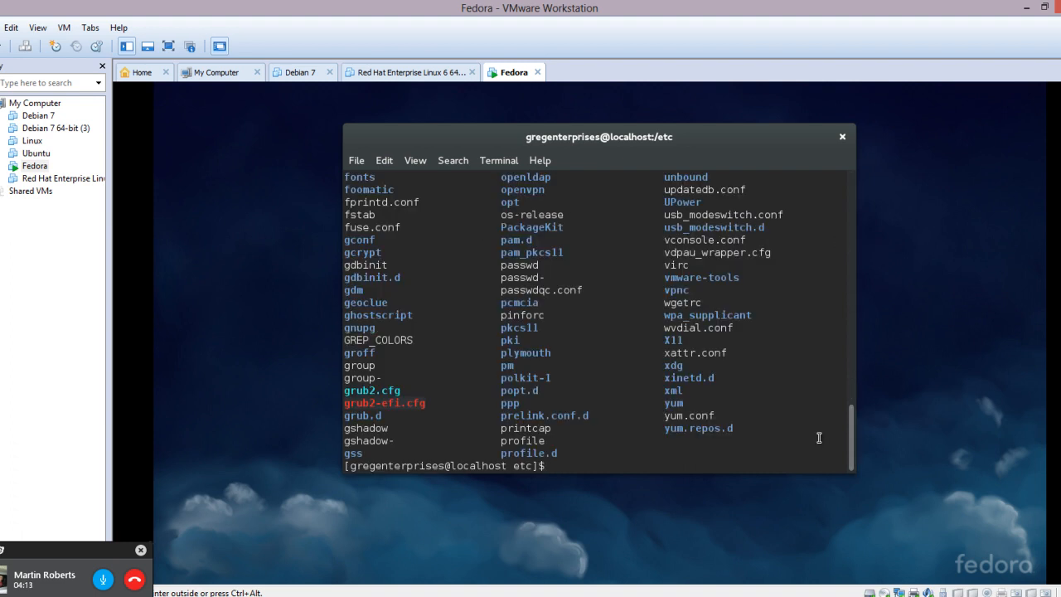
Try to open the gshadow file in gedit, retry loading it, and close the editor.
text(g)
key(BackSpace)
text(n)
key(BackSpace)
text(gedit gru)
key(BackSpace)
key(BackSpace)
key(BackSpace)
text(gshadow)
key(Return)
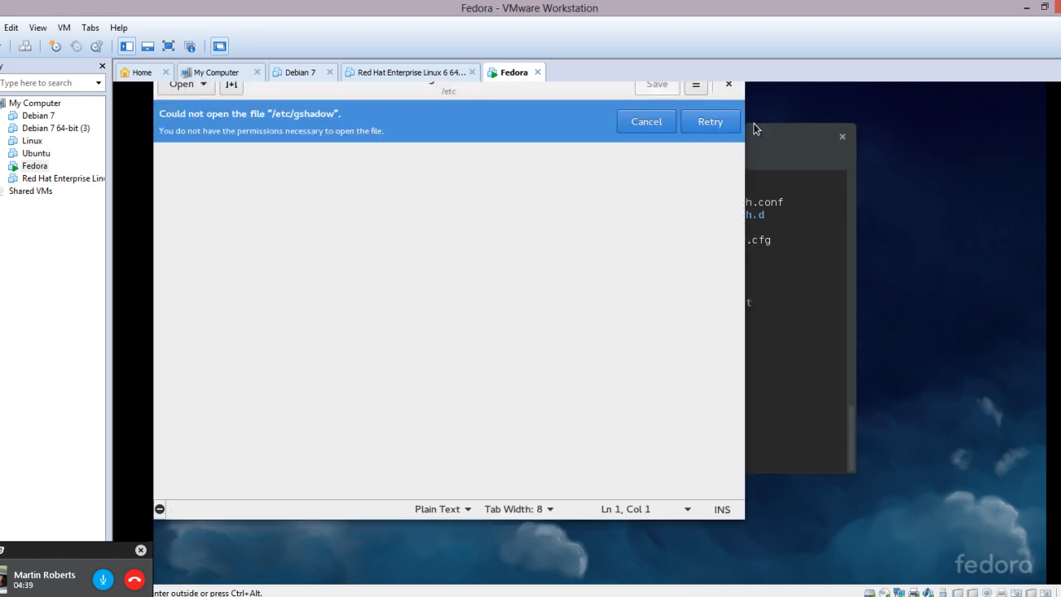
click(719, 123)
click(728, 84)
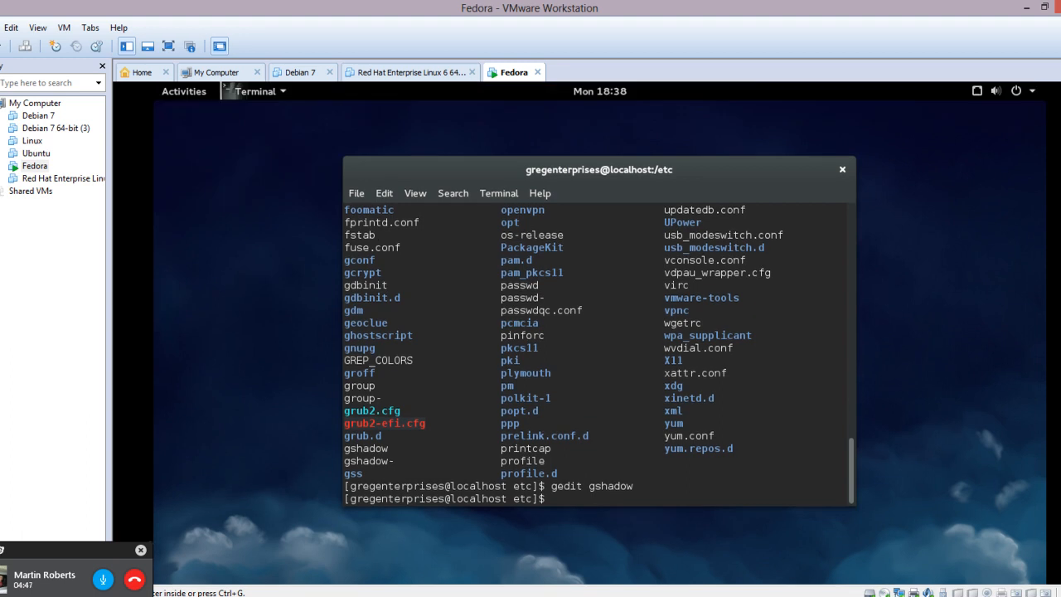
click(1022, 95)
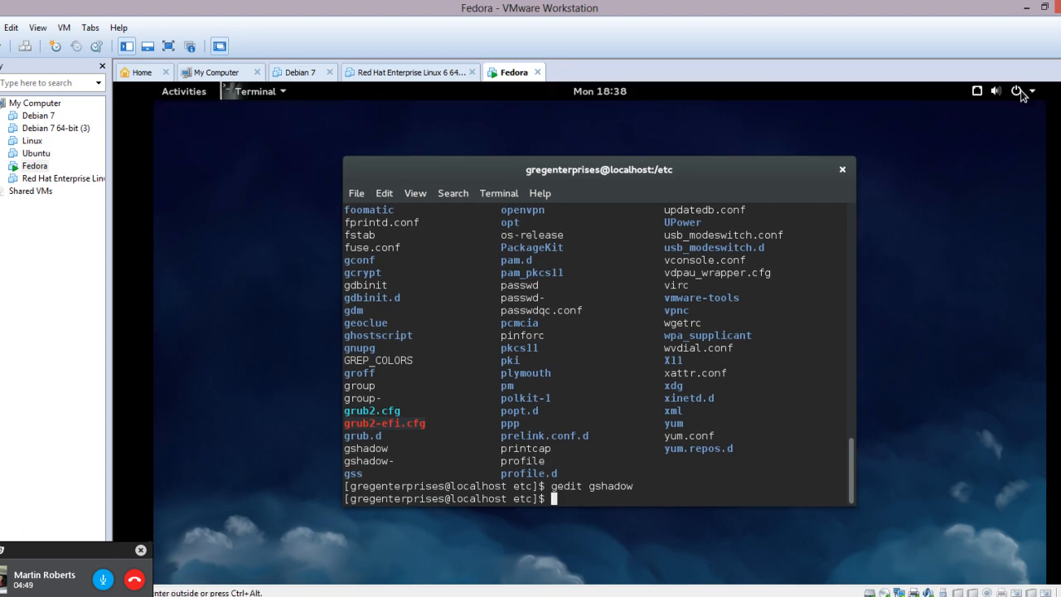
click(1019, 93)
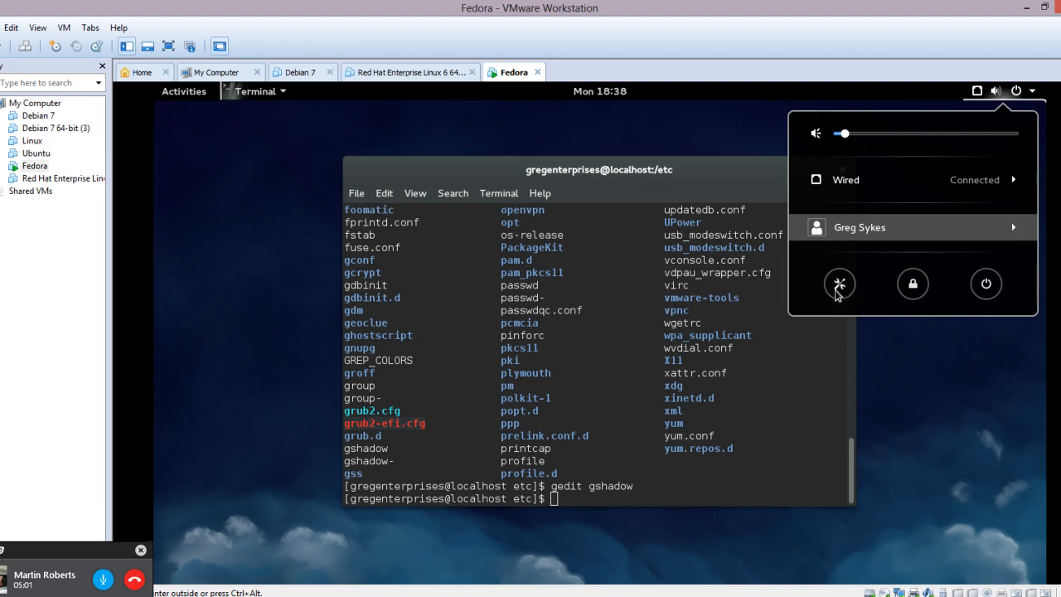
key(Return)
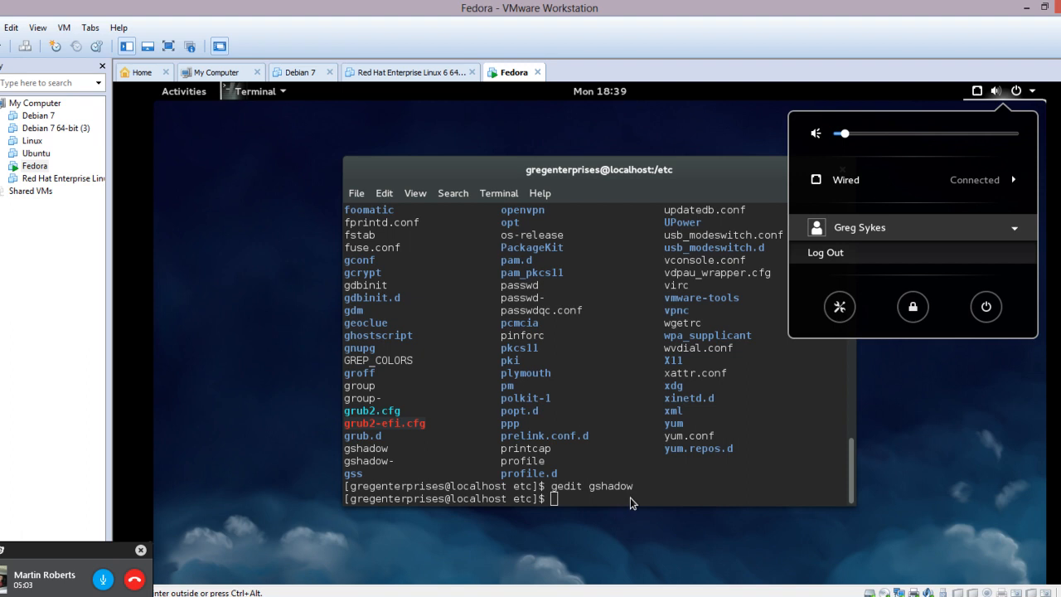
click(606, 501)
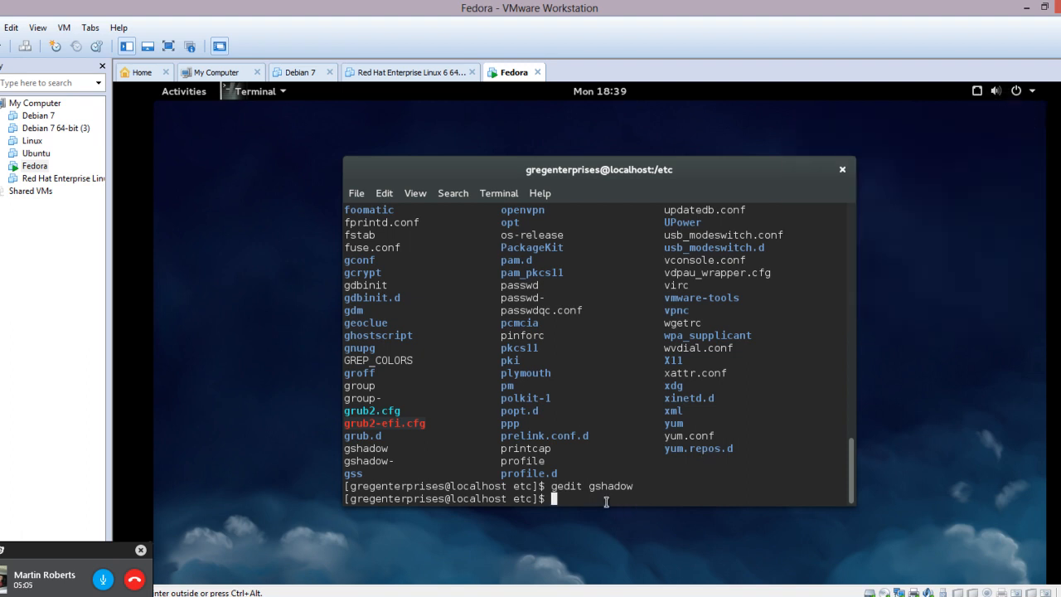
double_click(606, 501)
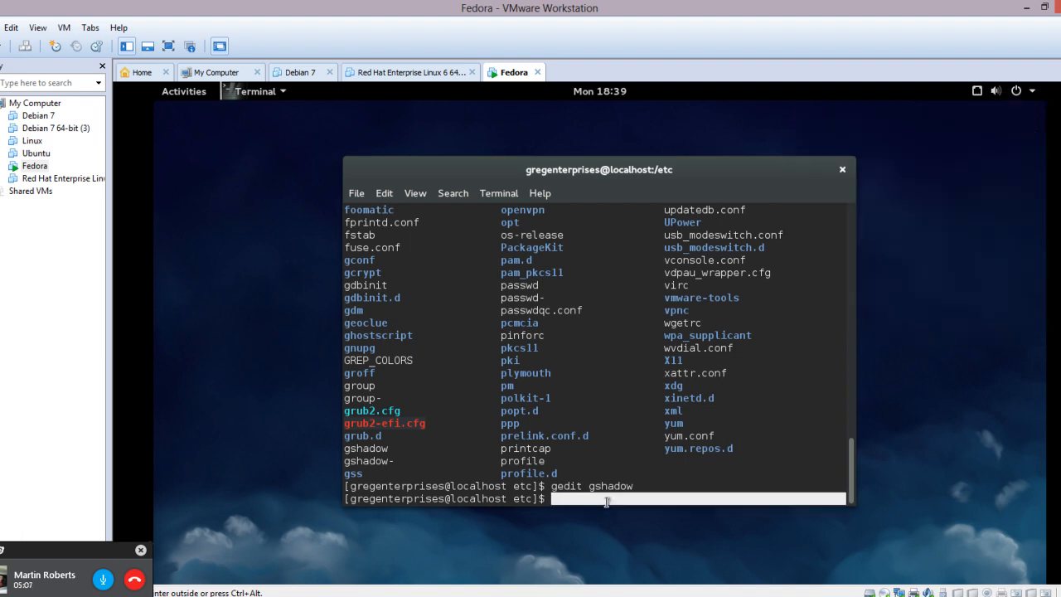
click(610, 502)
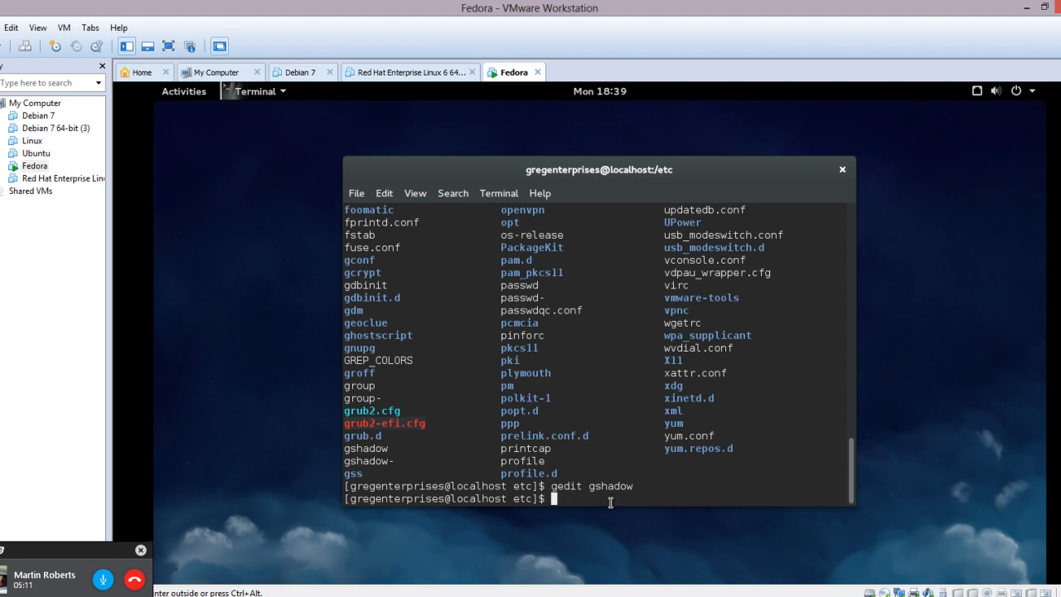
Run the "login" command in the terminal and open the passwd file from /etc in gedit.
text(login)
key(Return)
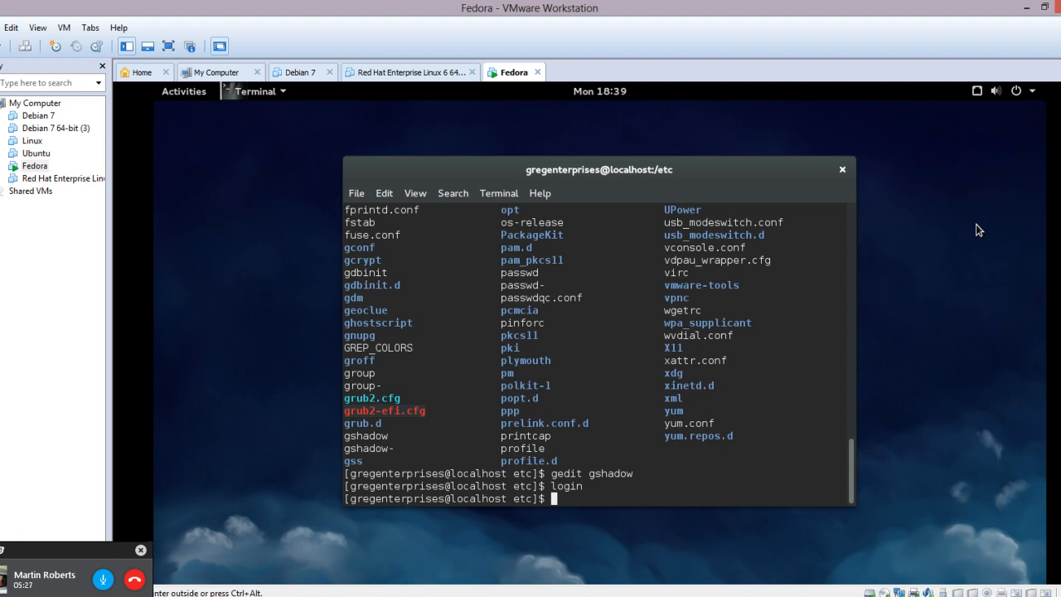
text(gedit passwd)
key(Return)
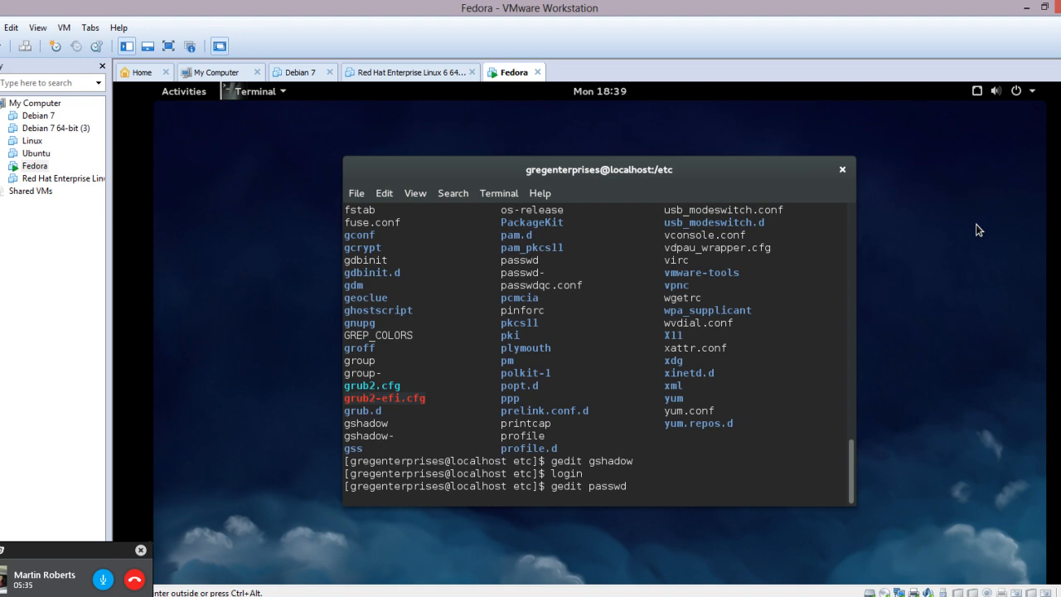
key(ctrl+alt)
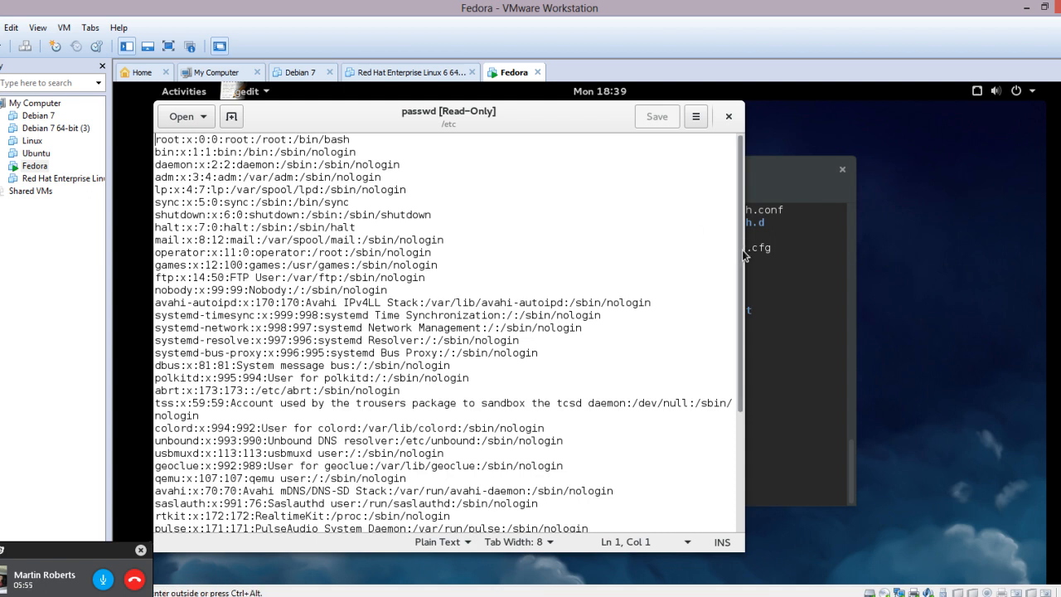
Look through the account entries in the passwd file from start to end and close the editor.
drag(744, 256, 749, 376)
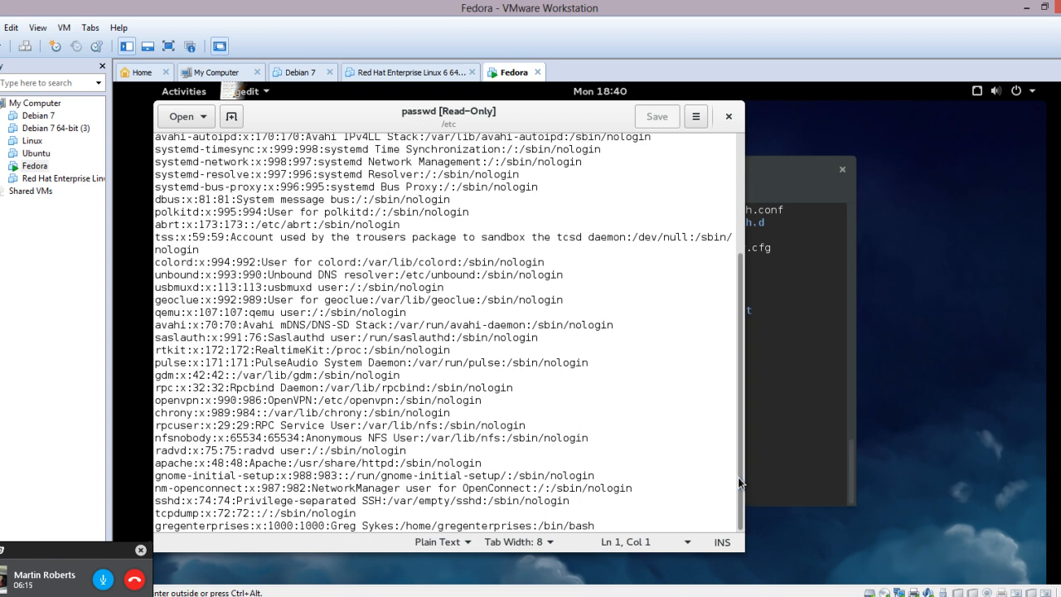
scroll(728, 397, up, 3)
drag(700, 251, 740, 158)
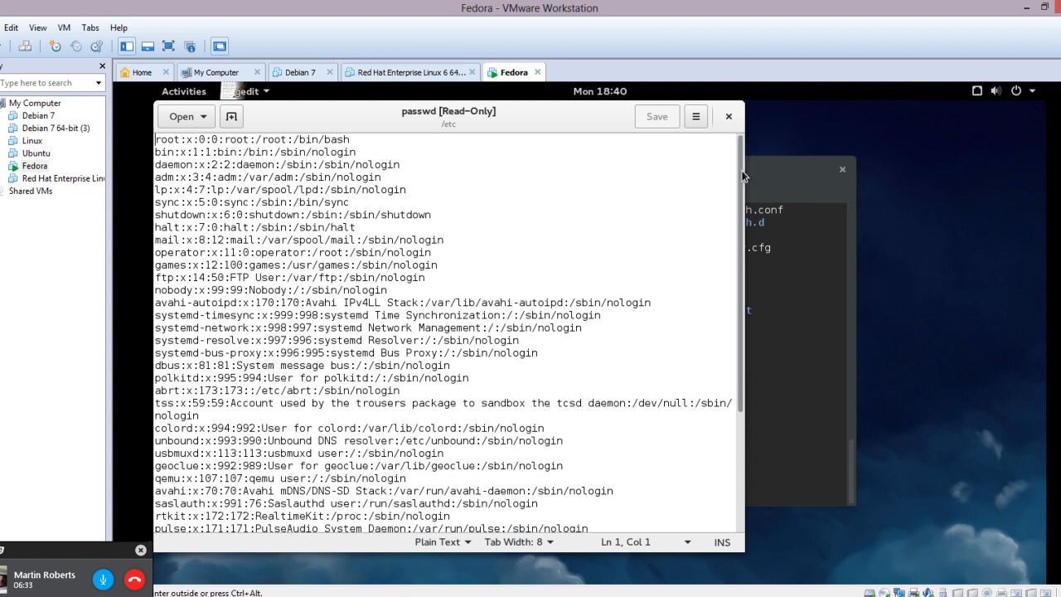
drag(739, 174, 749, 325)
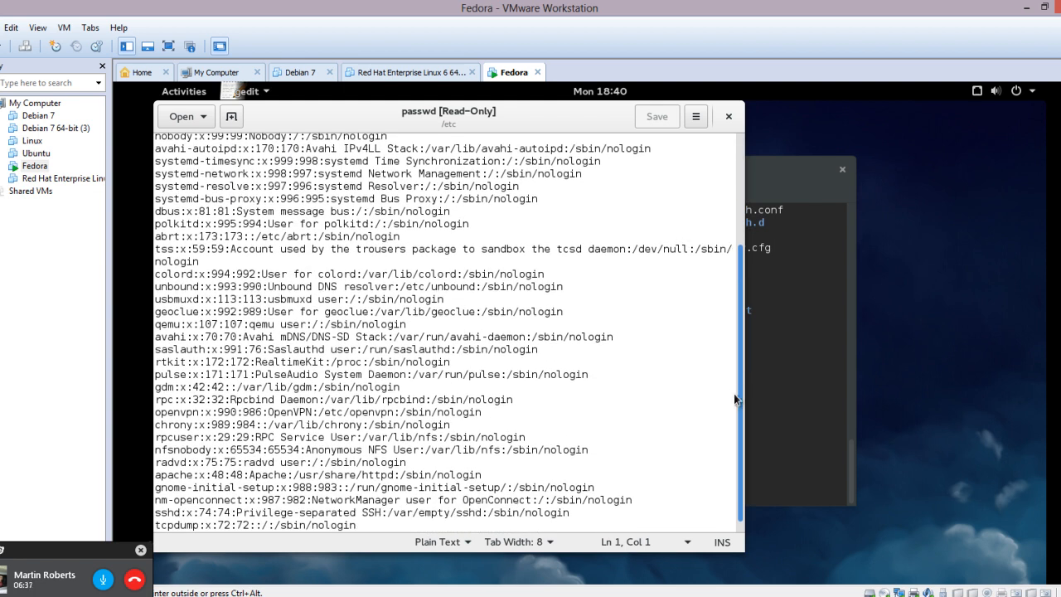
scroll(736, 401, down, 1)
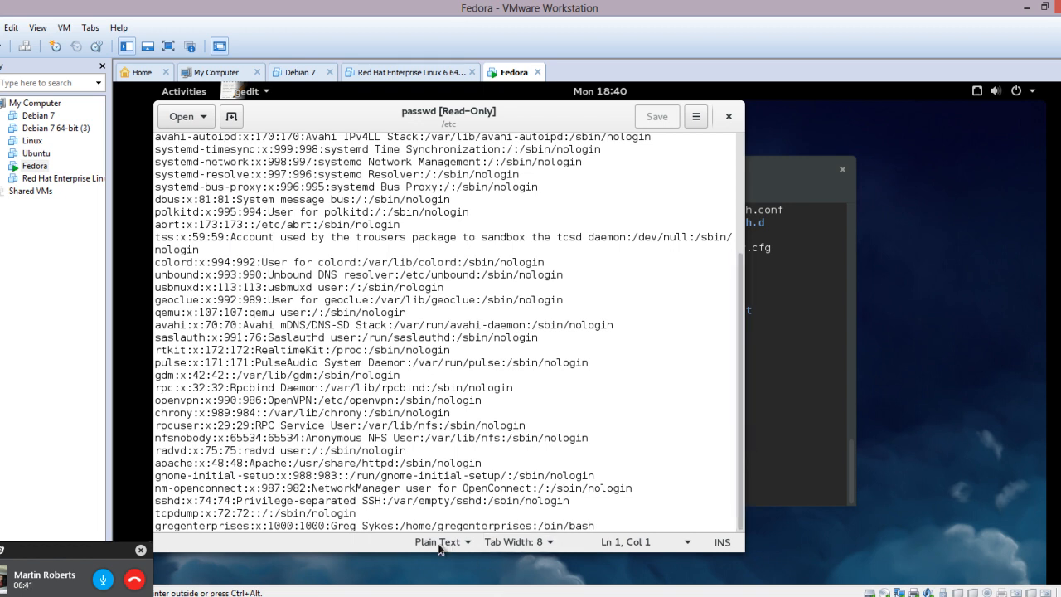
click(727, 116)
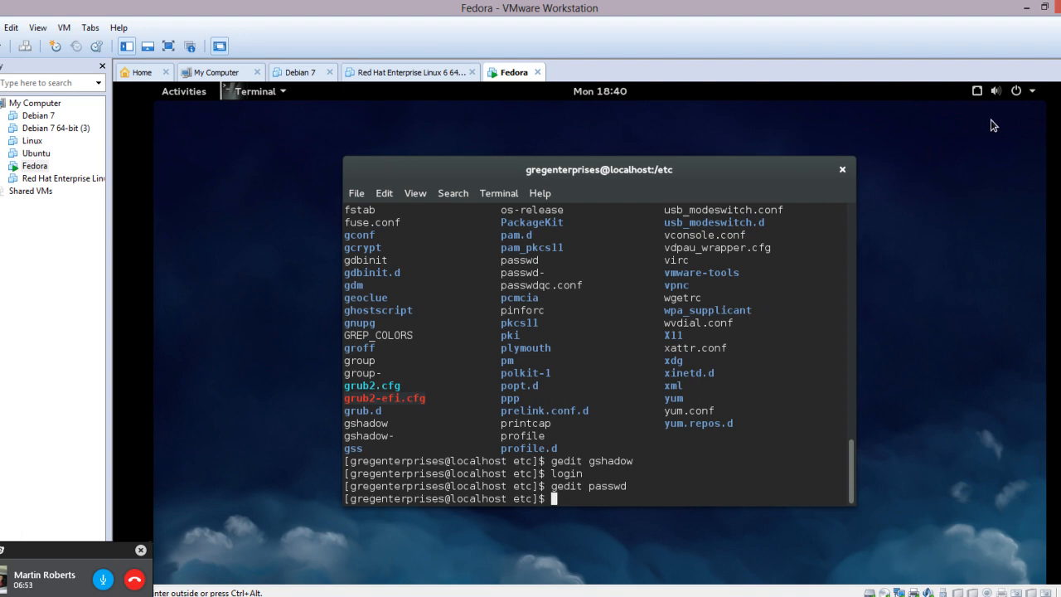
Open Fedora's Settings from the applications overview and show the Users page.
click(180, 93)
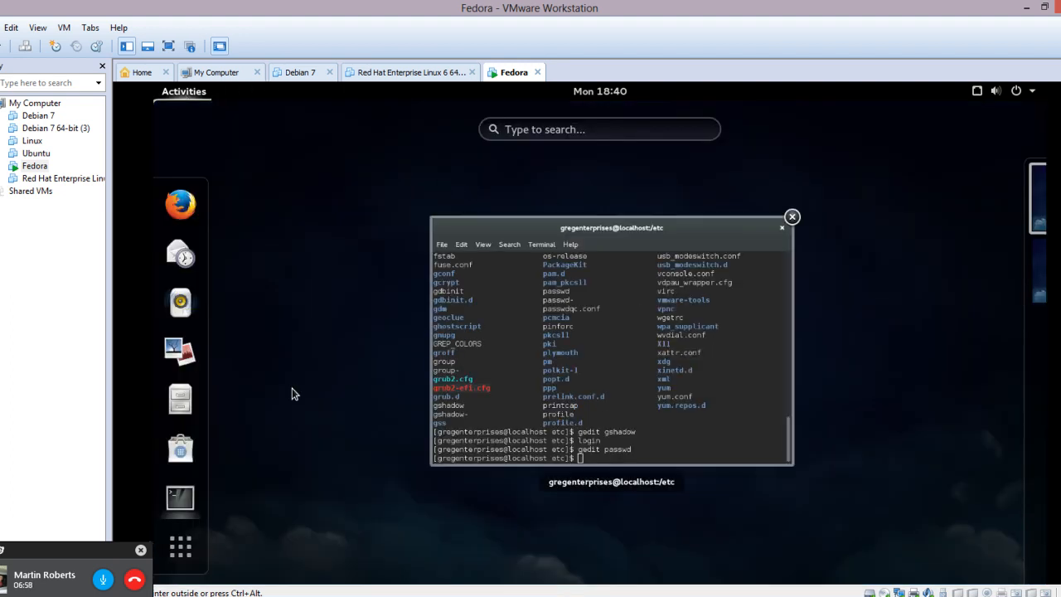
click(168, 552)
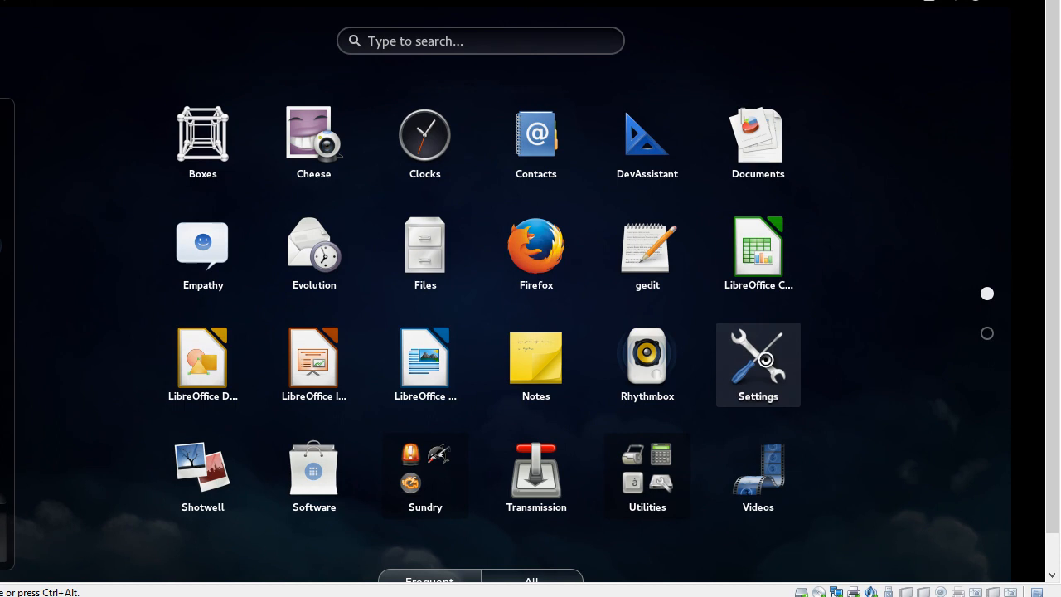
click(767, 365)
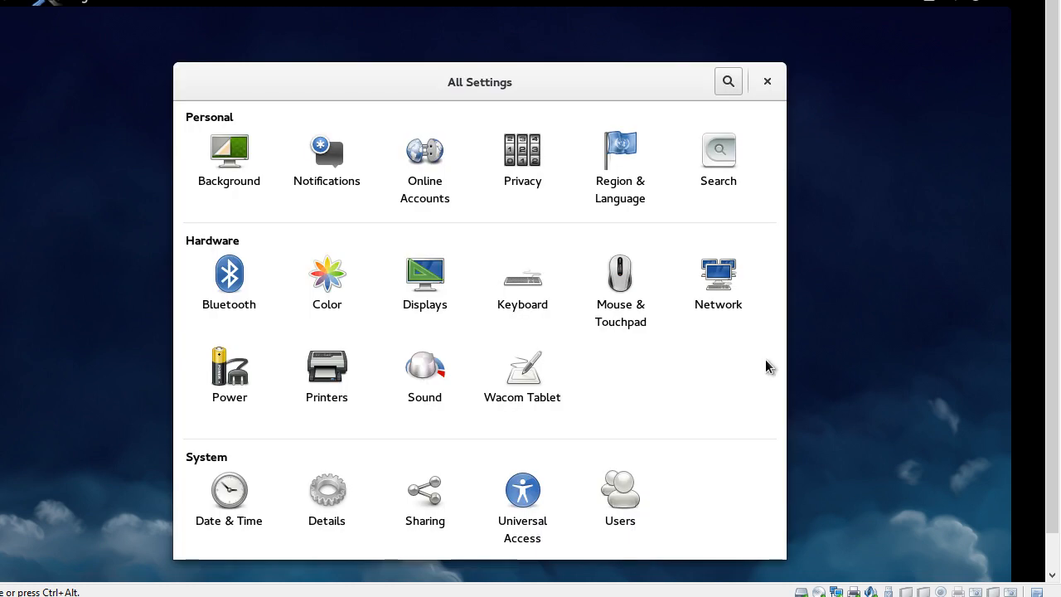
click(624, 500)
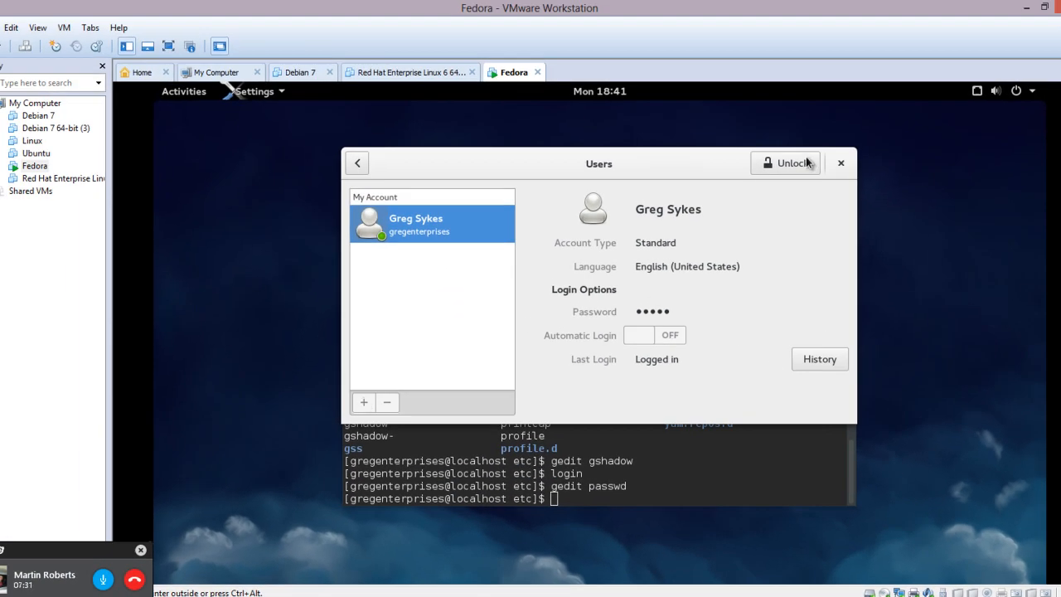
Unlock the Users settings by authenticating with the administrator password.
click(806, 160)
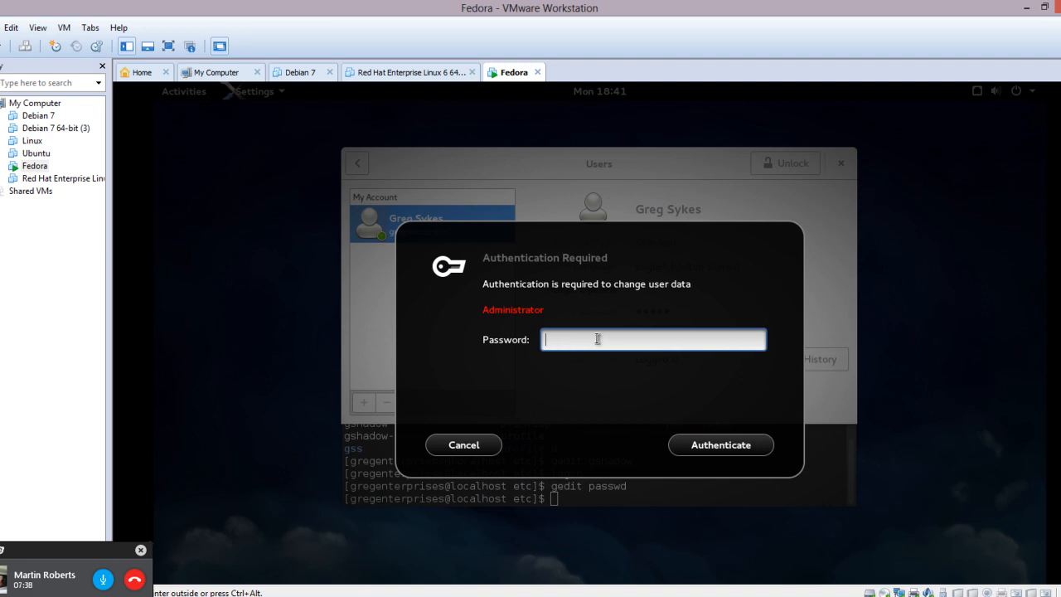
text(*************)
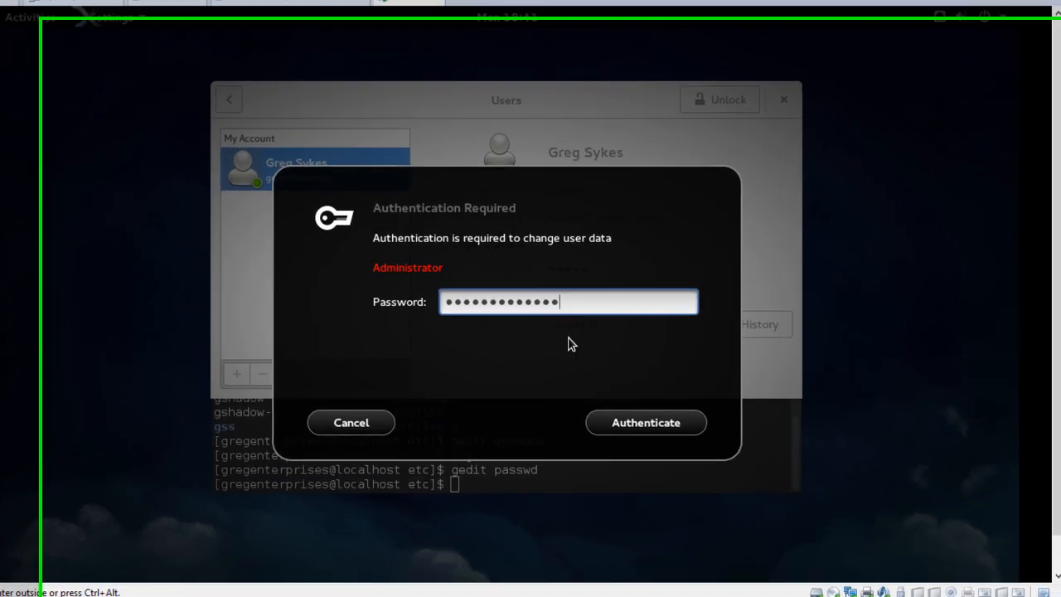
click(718, 443)
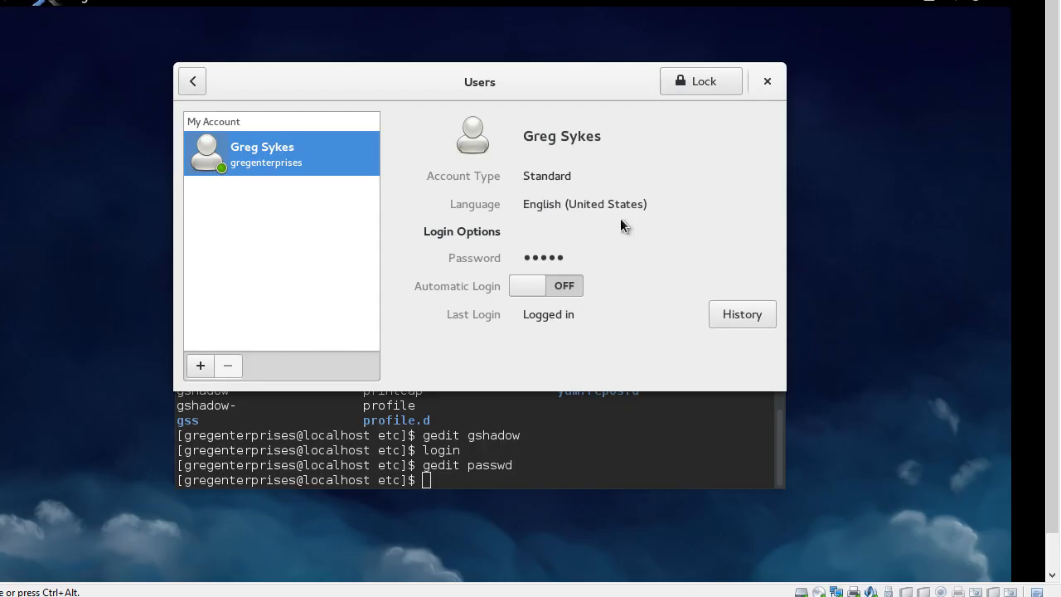
click(197, 369)
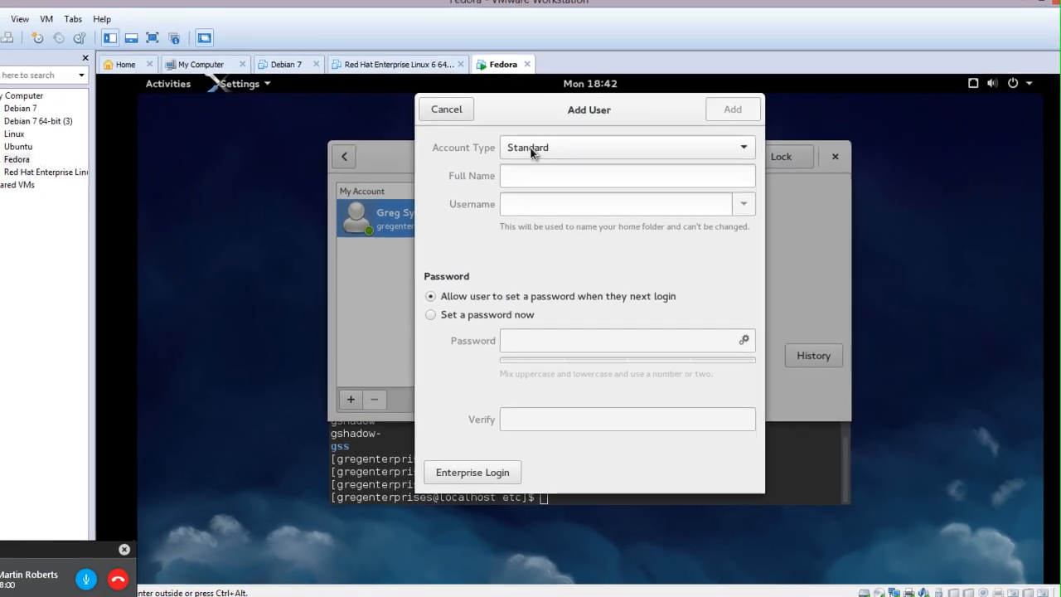
click(417, 70)
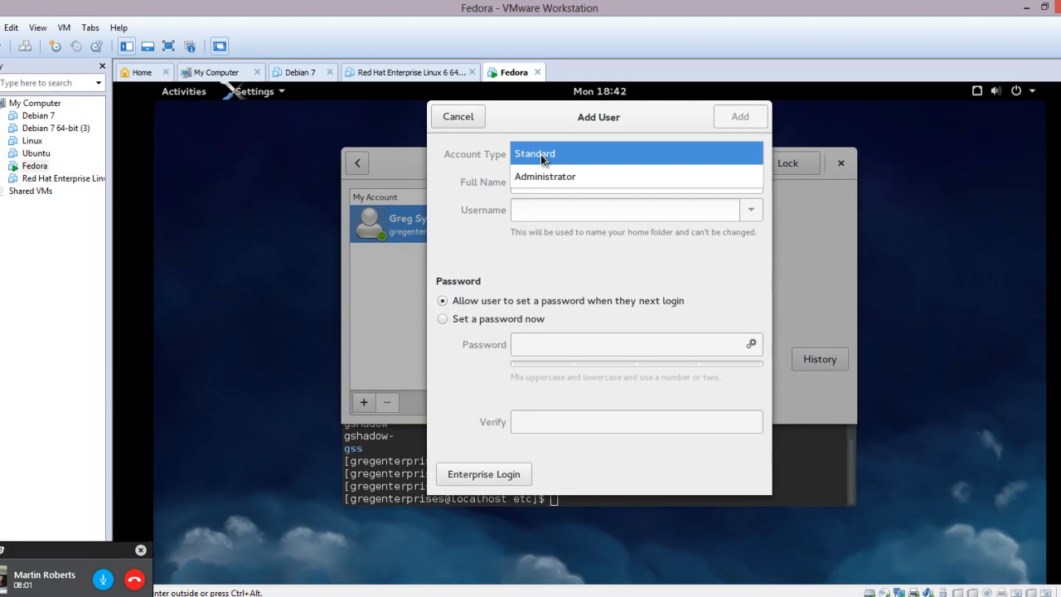
click(572, 176)
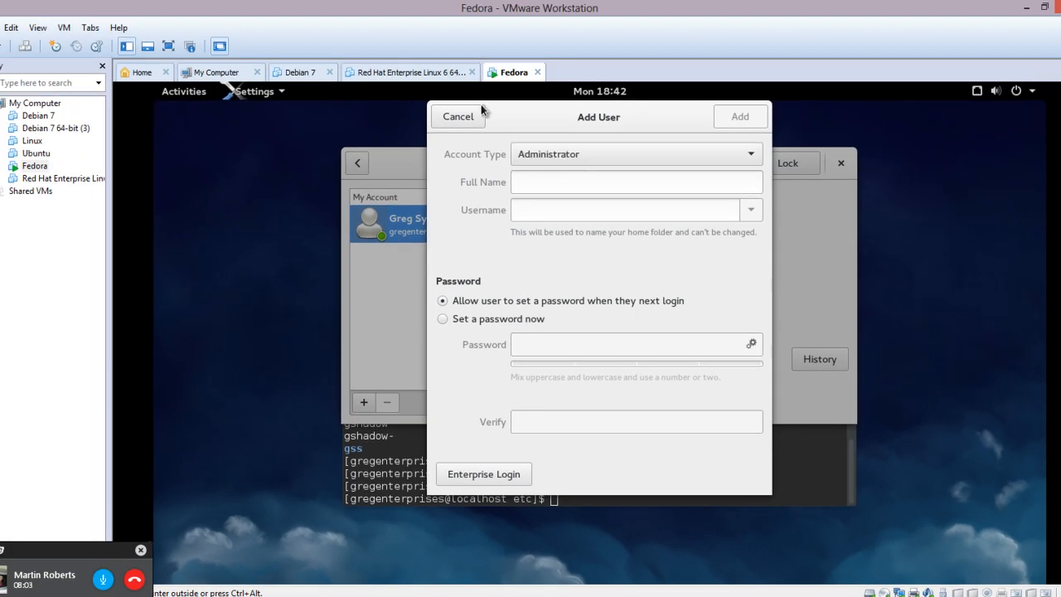
click(564, 180)
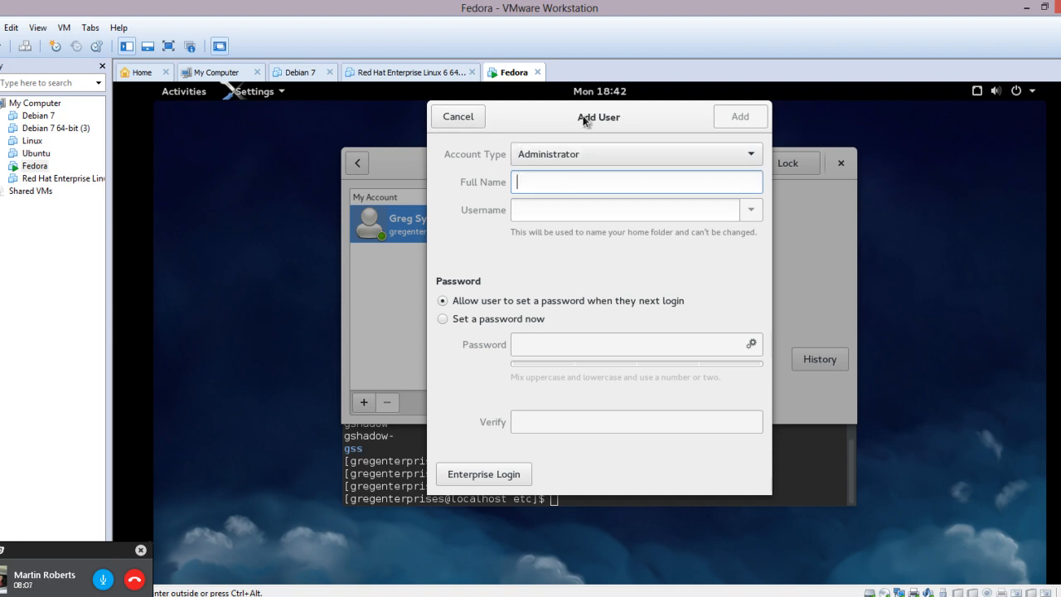
click(471, 119)
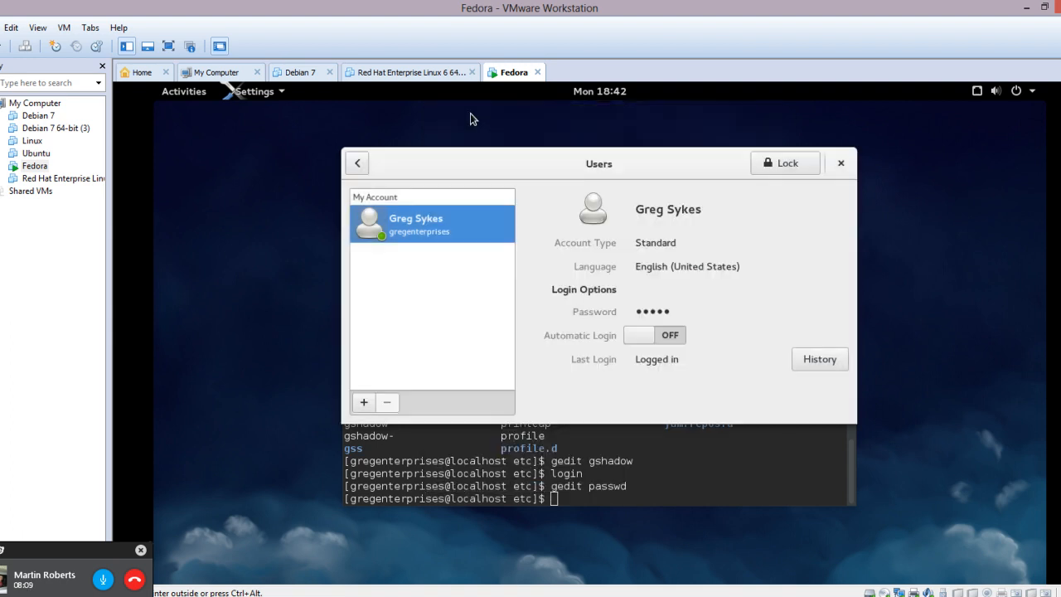
Run "sudo adm" in the terminal, entering the account password at the prompts, and issue the "sudo su" command.
click(613, 489)
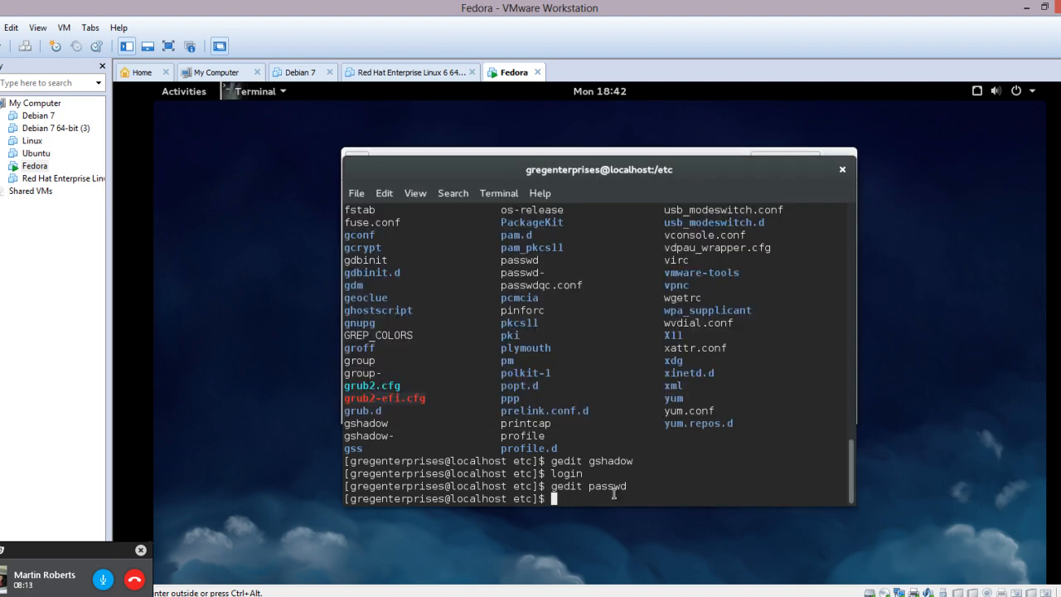
text(sudo adm)
key(Return)
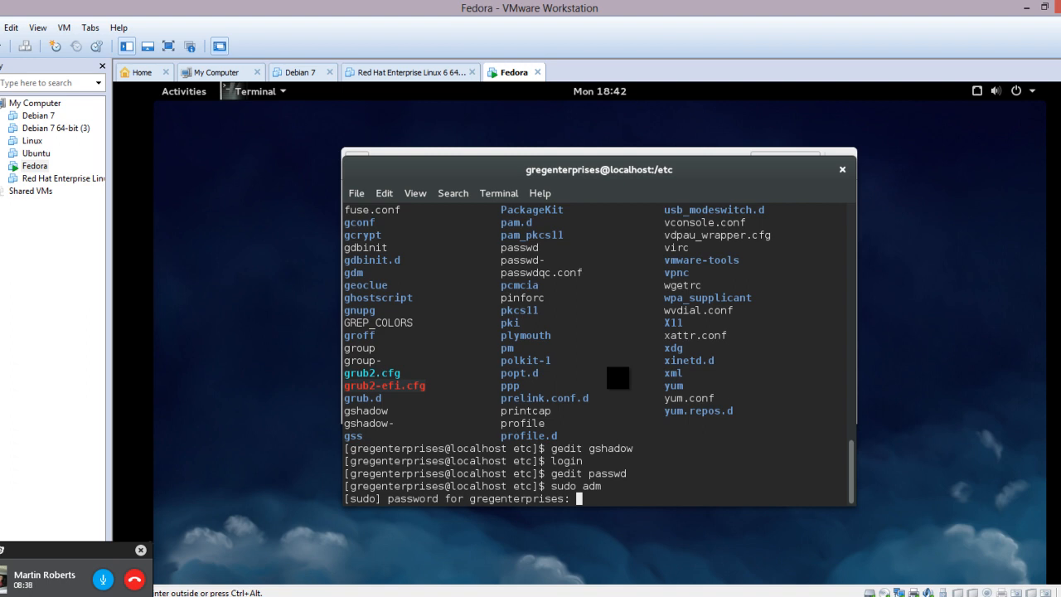
key(Return)
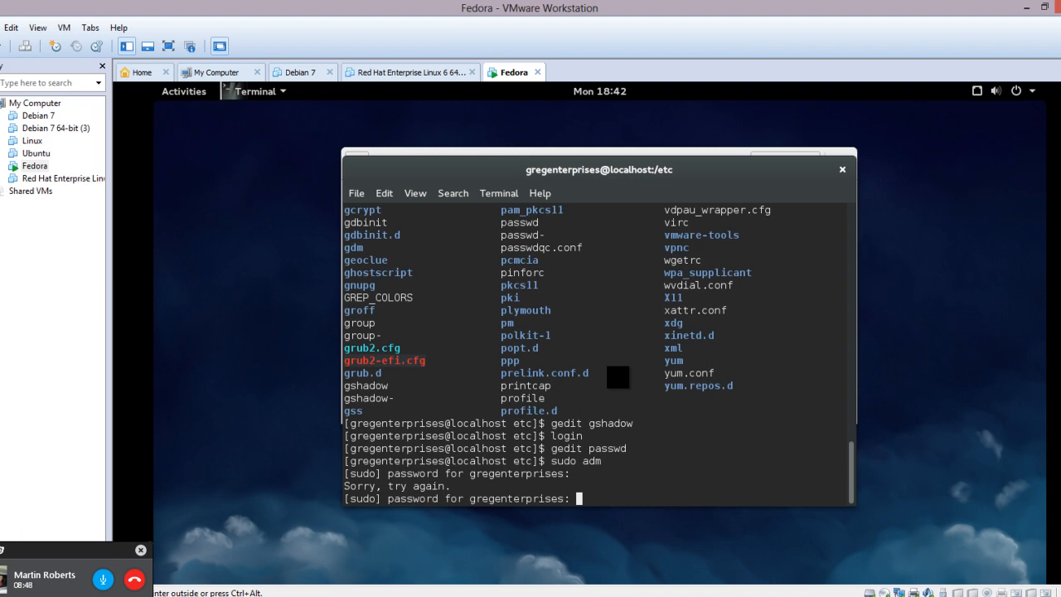
key(Return)
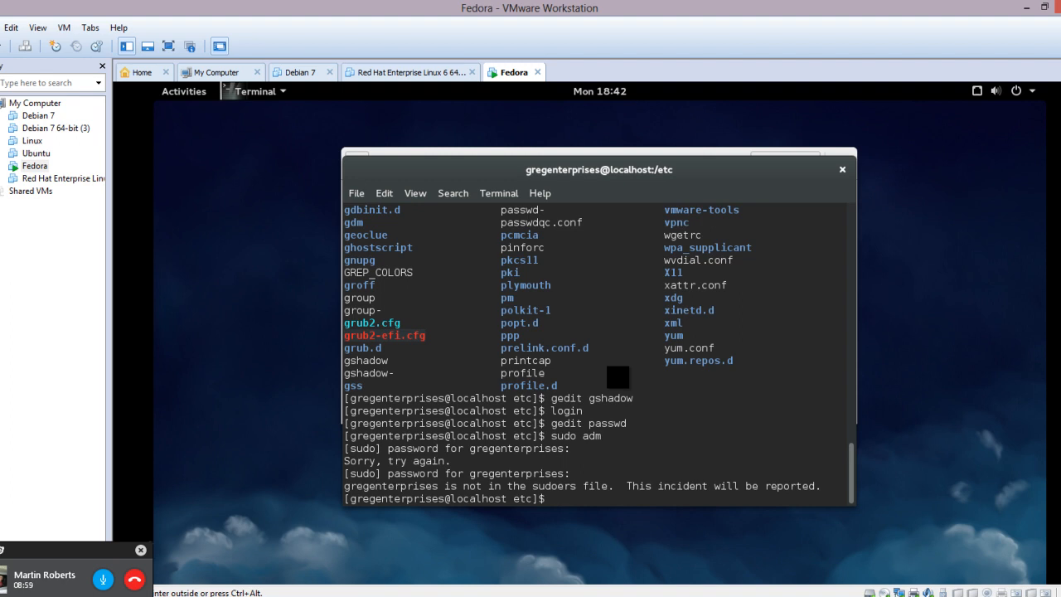
text(sudo su)
key(Return)
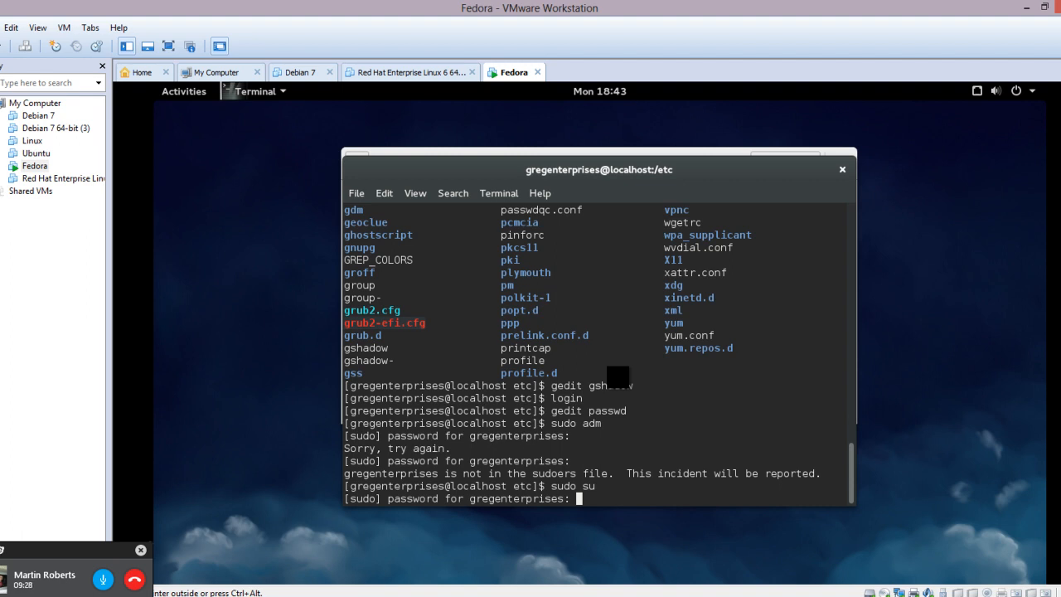
Switch from the virtual machine to the main Skype window with the ongoing call.
click(863, 595)
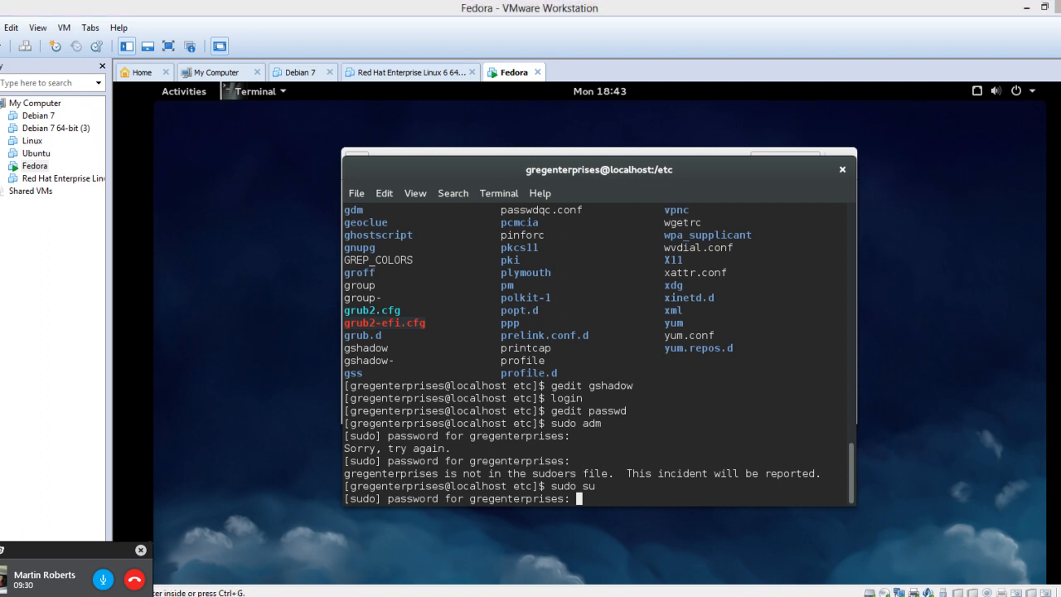
mouse_move(863, 595)
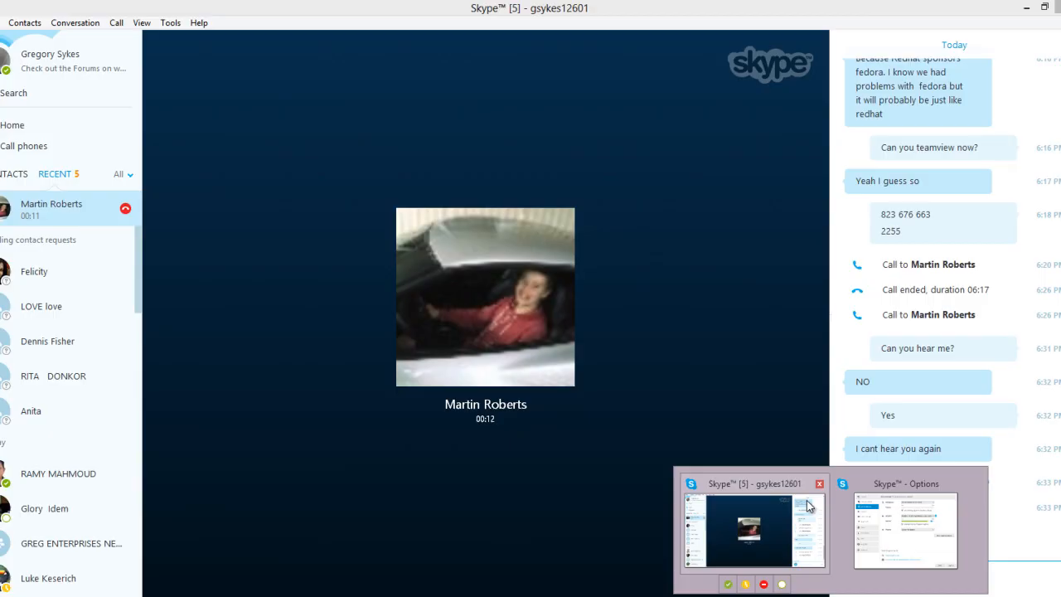
mouse_move(881, 503)
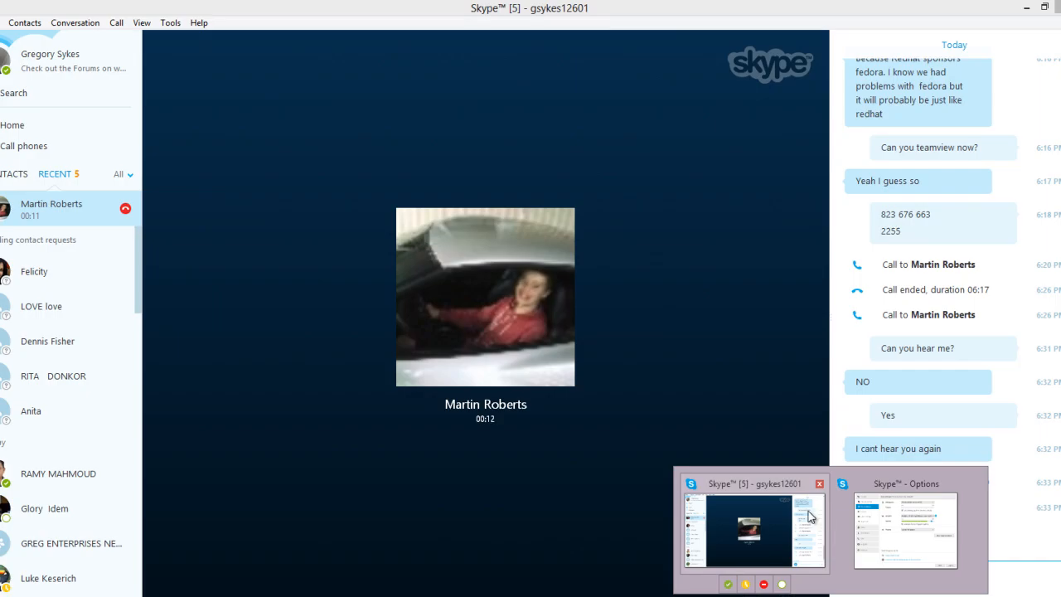
click(795, 507)
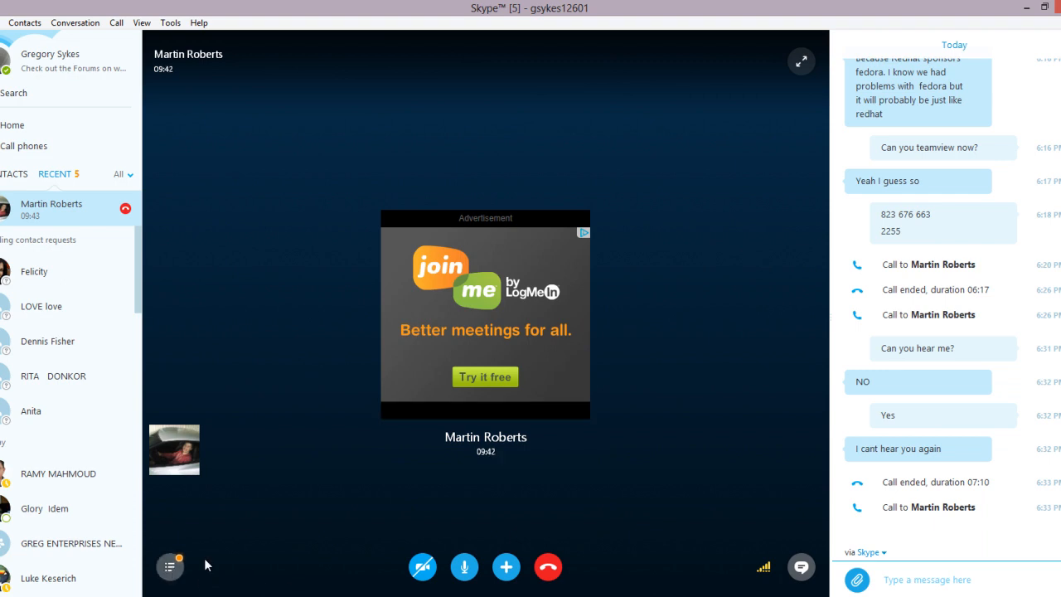
click(170, 568)
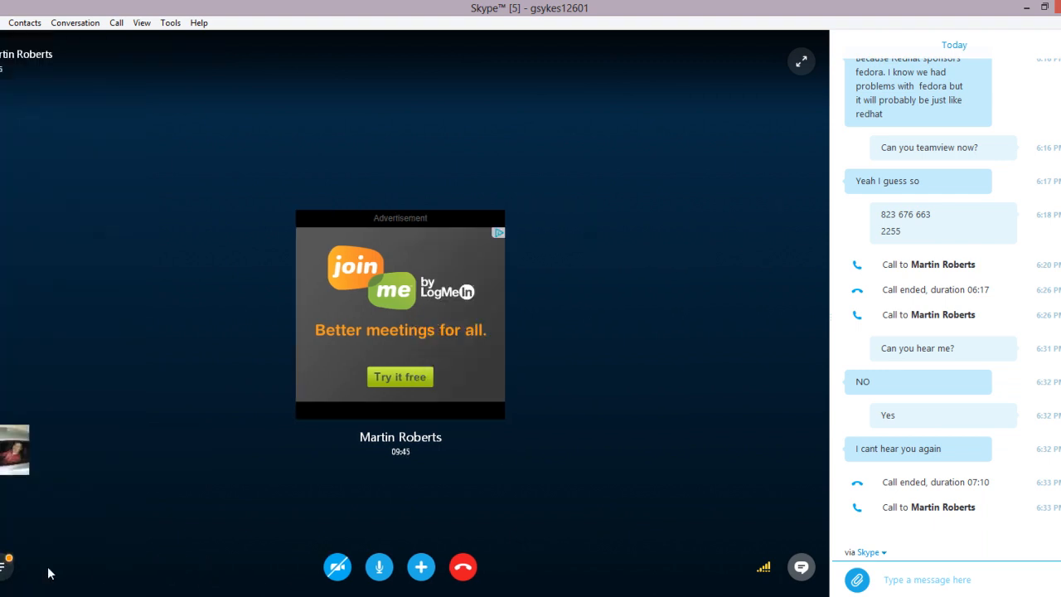
click(801, 568)
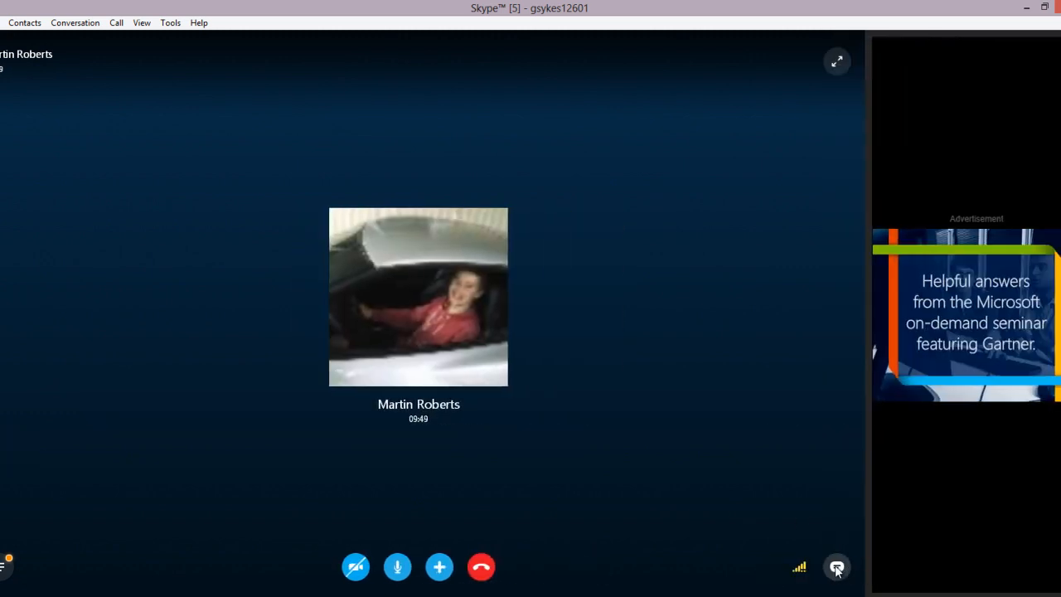
click(837, 567)
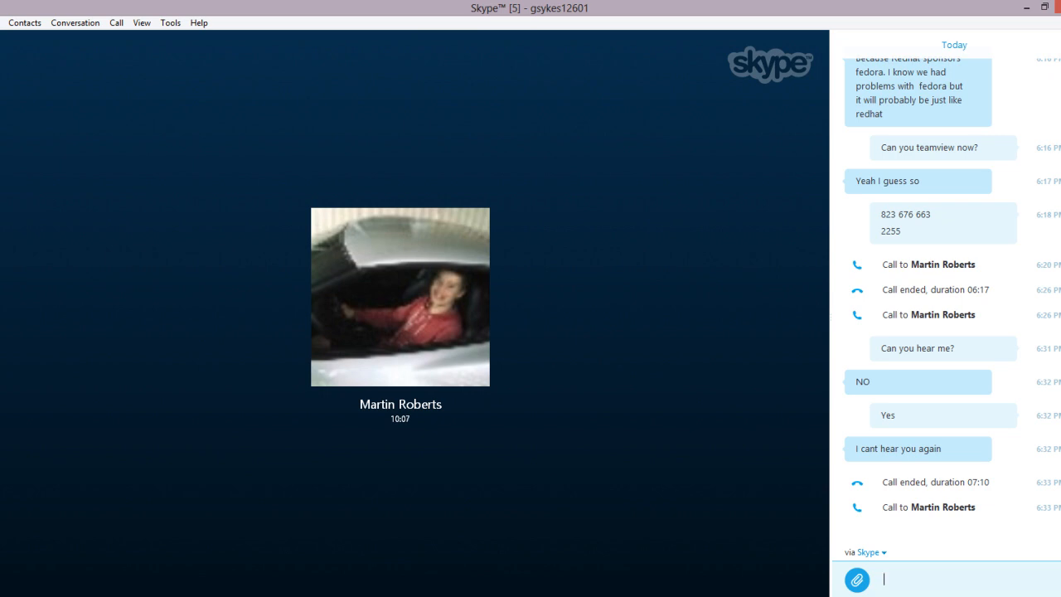
mouse_move(666, 572)
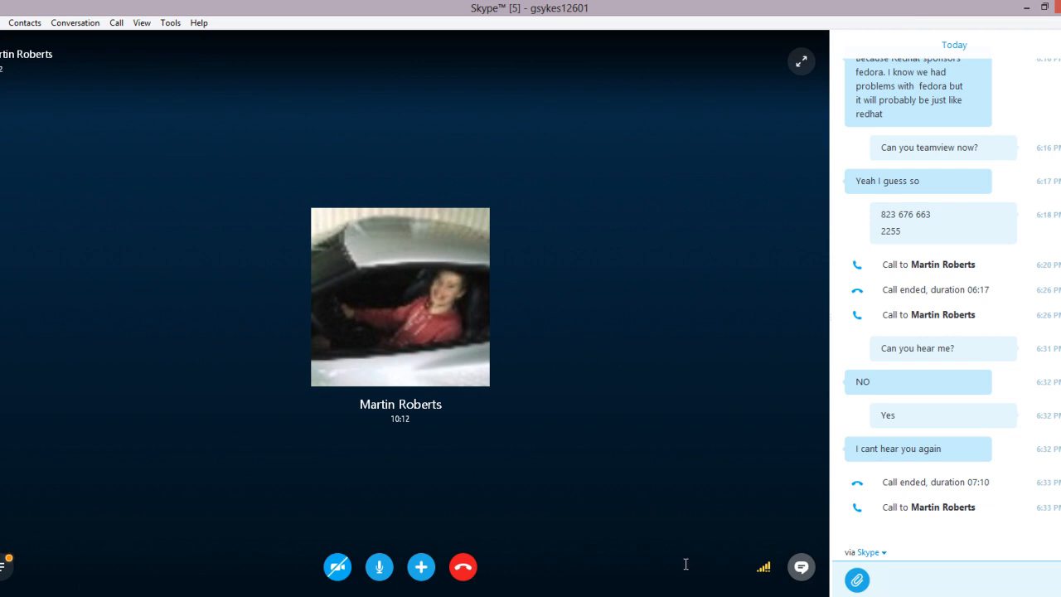
click(4, 566)
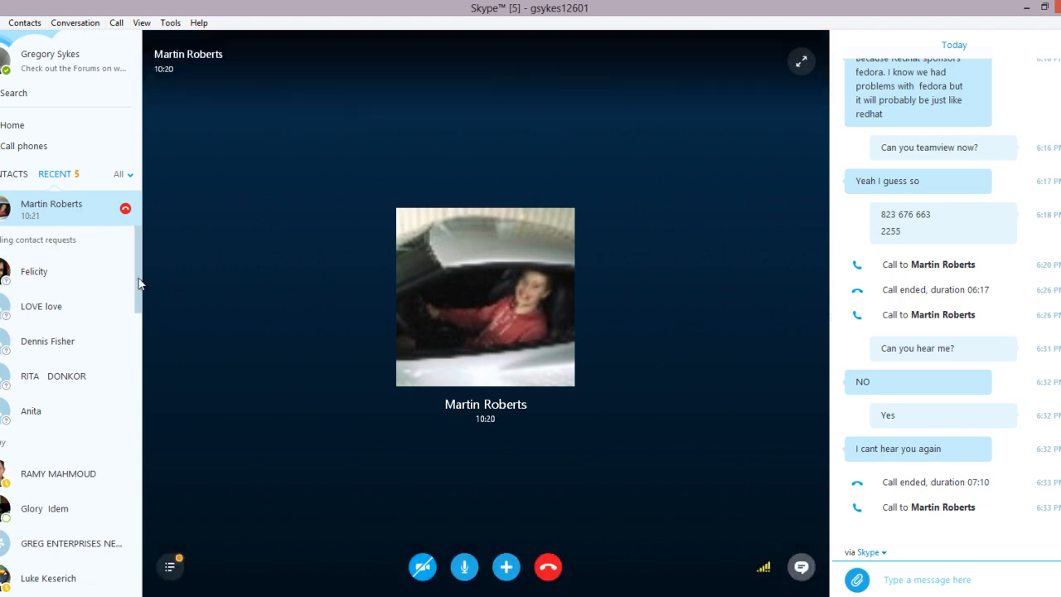
Open the "HAS BEEN MOVED!!!- Greg Enterprises Network -" group conversation from the recent conversations.
drag(137, 273, 136, 313)
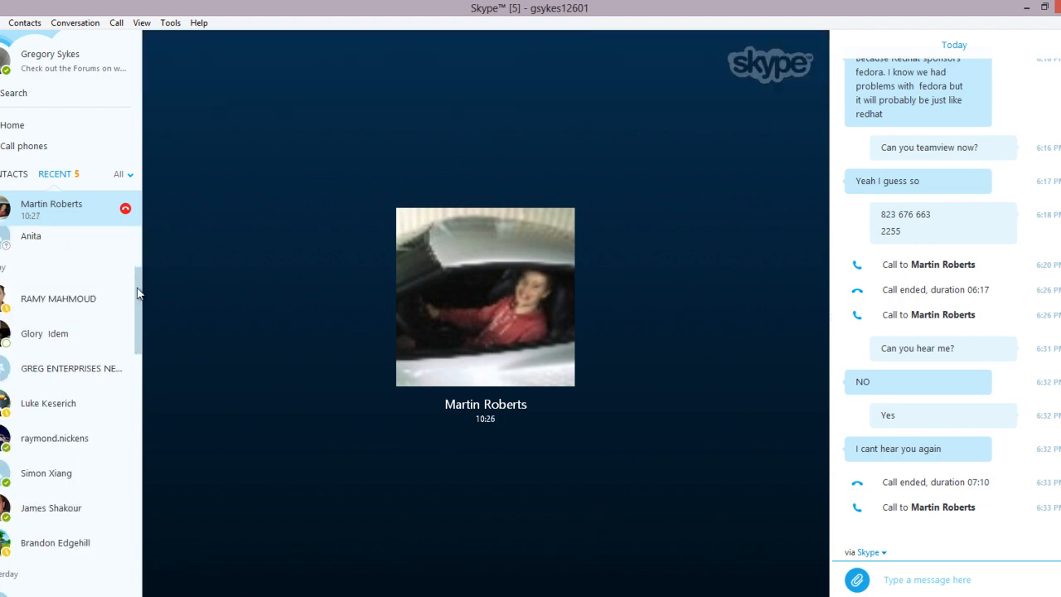
scroll(128, 370, down, 5)
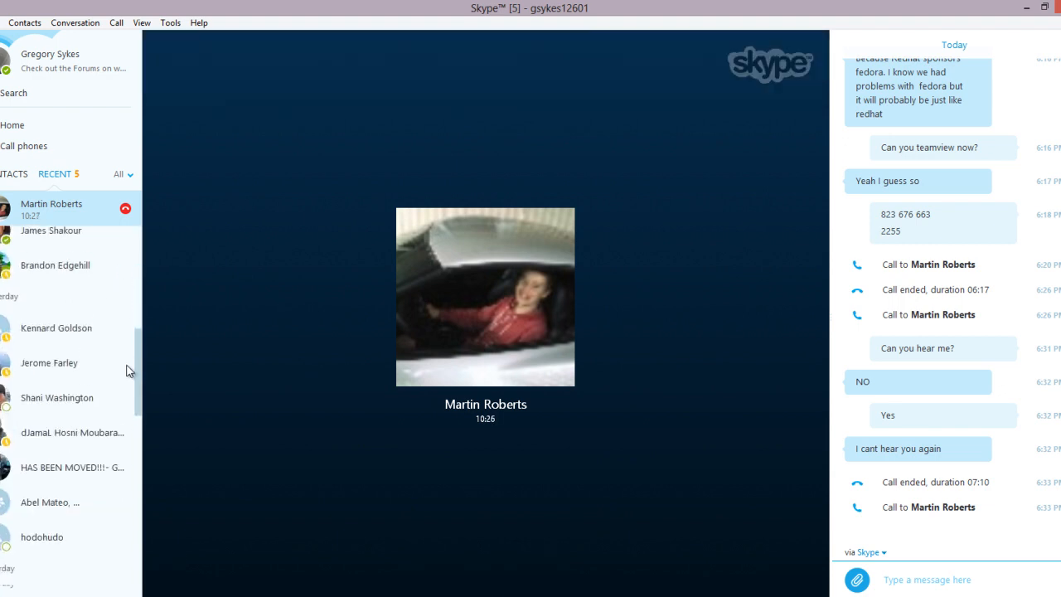
click(79, 455)
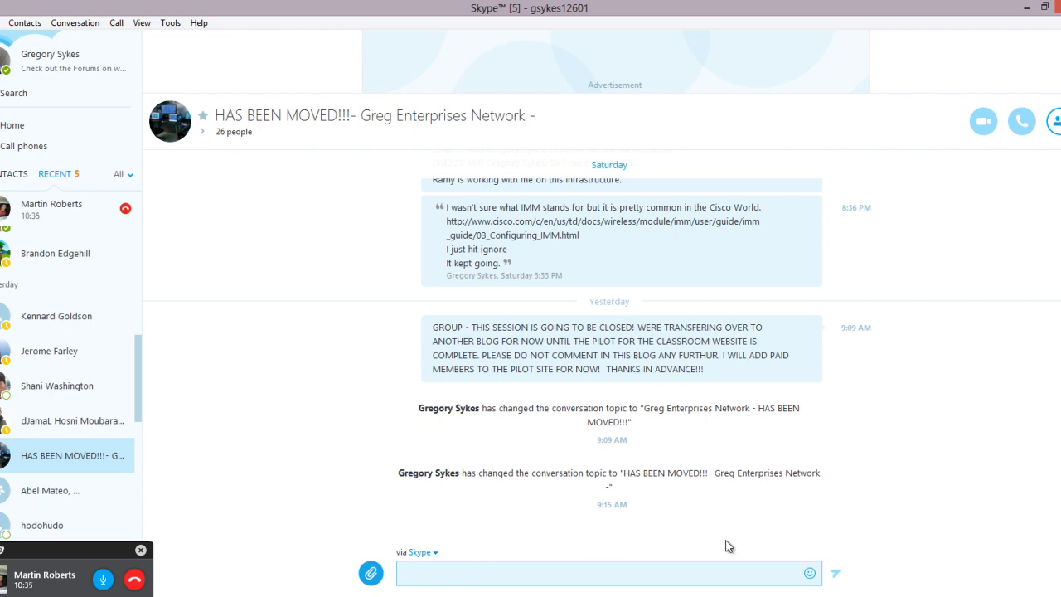
mouse_move(1060, 499)
mouse_down()
mouse_move(1060, 489)
mouse_move(1060, 499)
mouse_up()
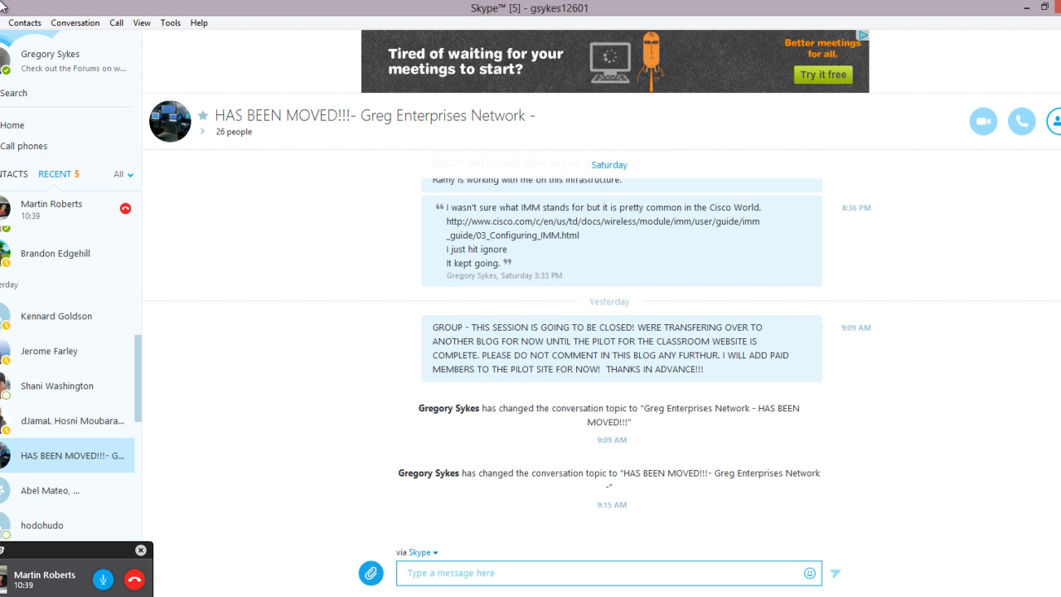
Search the messages of the open group conversation for "Fedora".
click(140, 25)
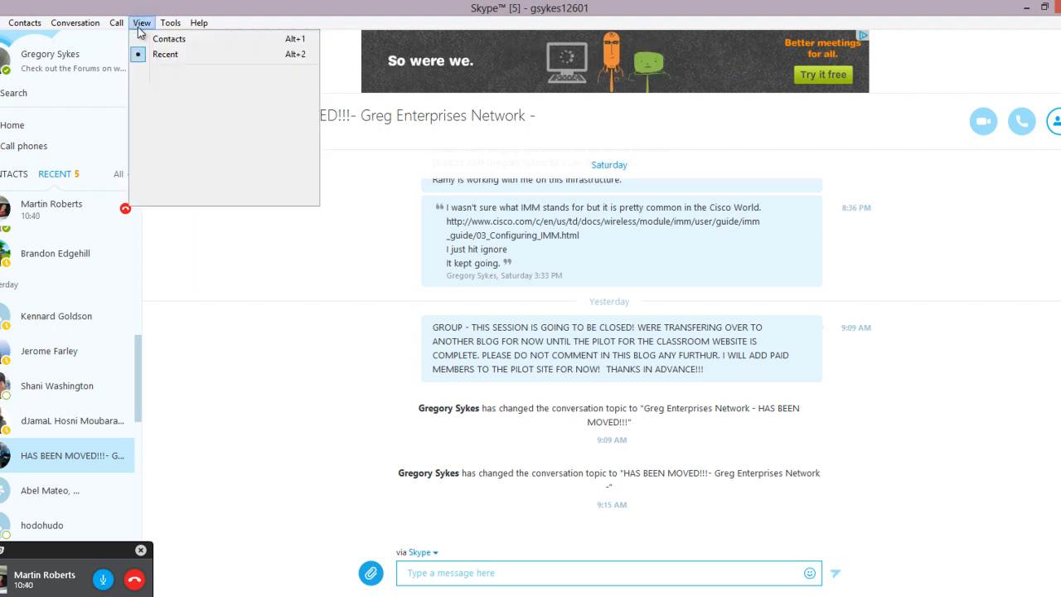
click(139, 26)
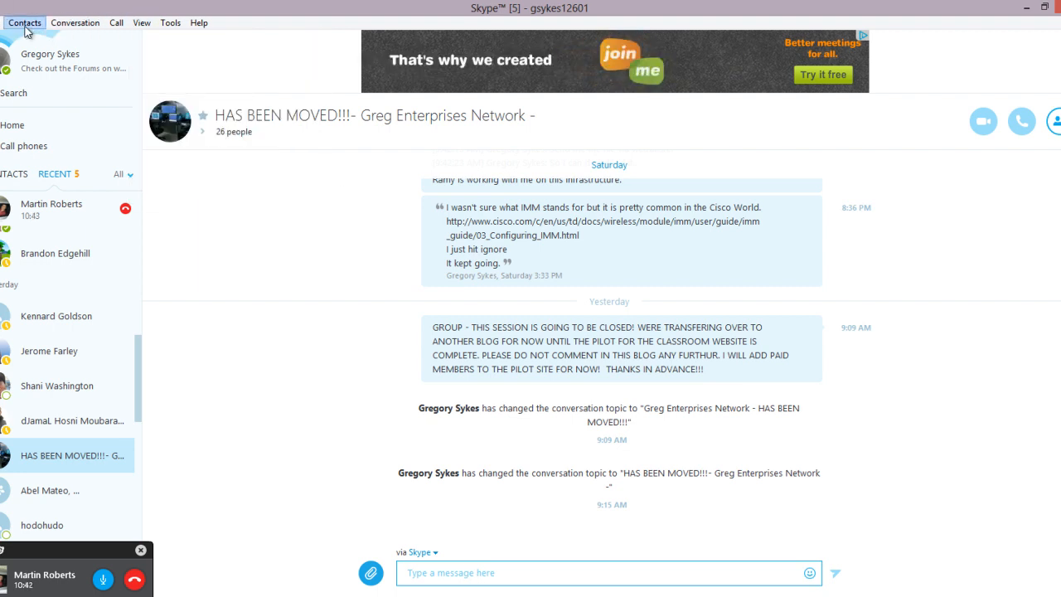
click(63, 23)
click(93, 160)
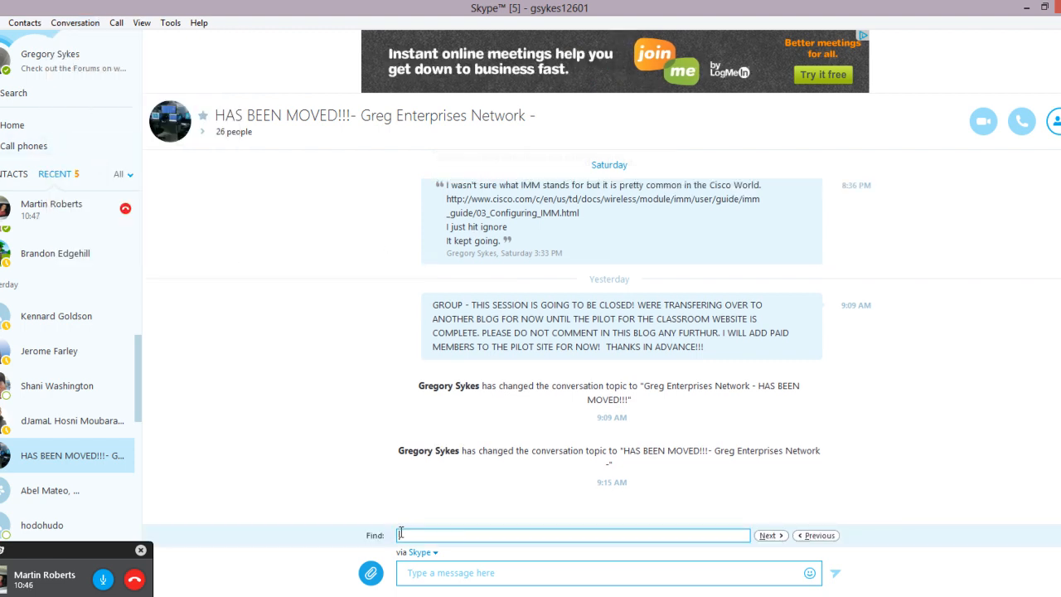
text(Fede)
key(BackSpace)
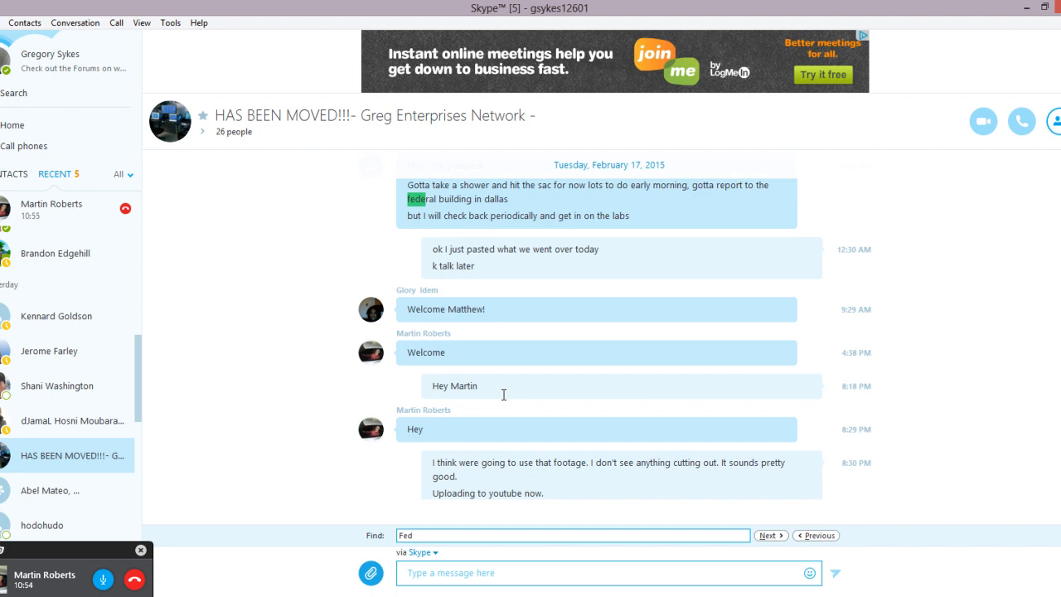
text(or)
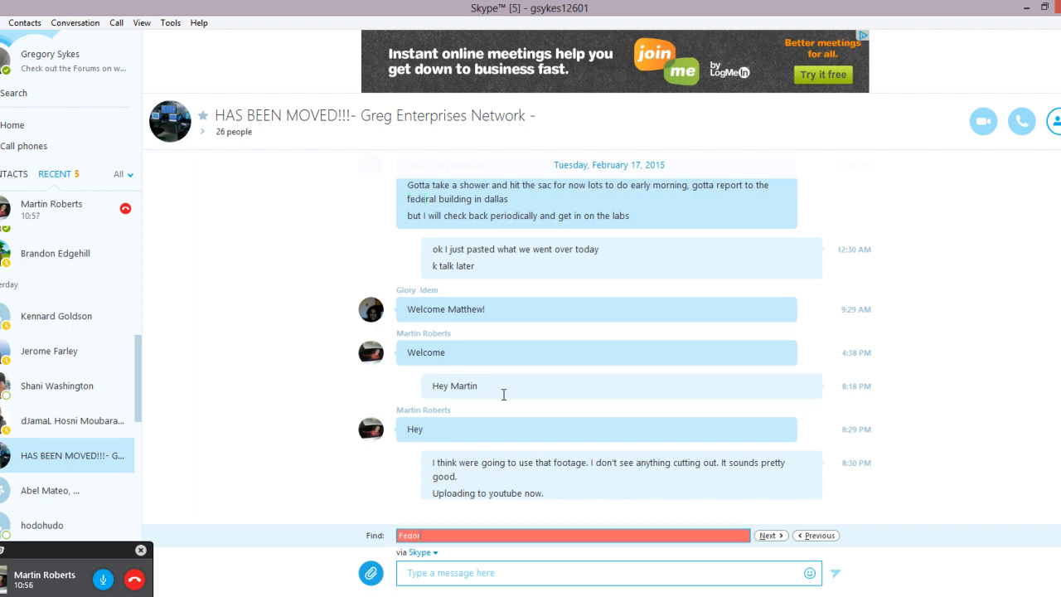
key(BackSpace)
key(BackSpace)
key(BackSpace)
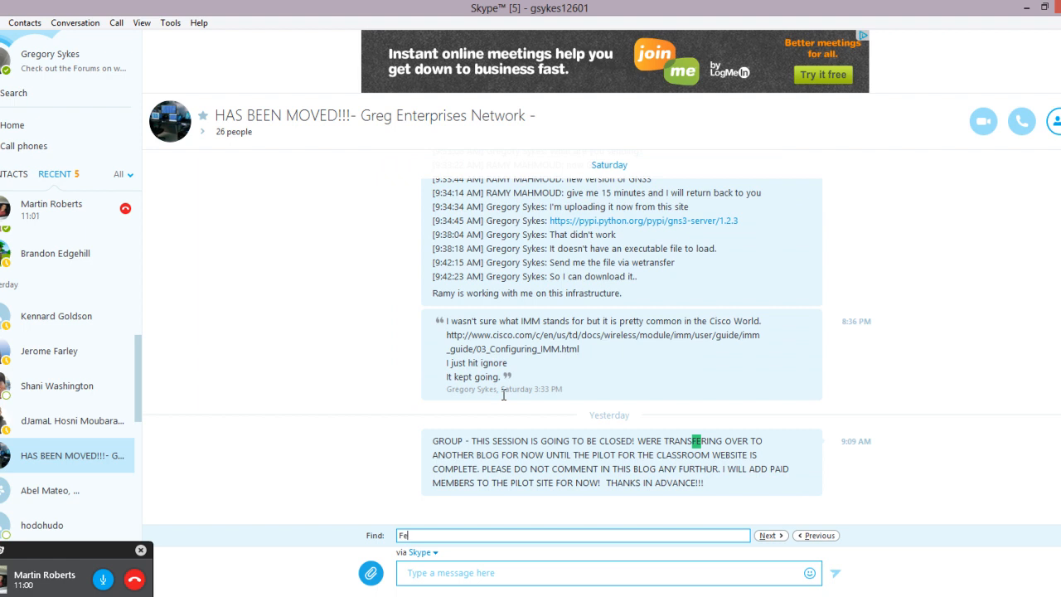
text(dora)
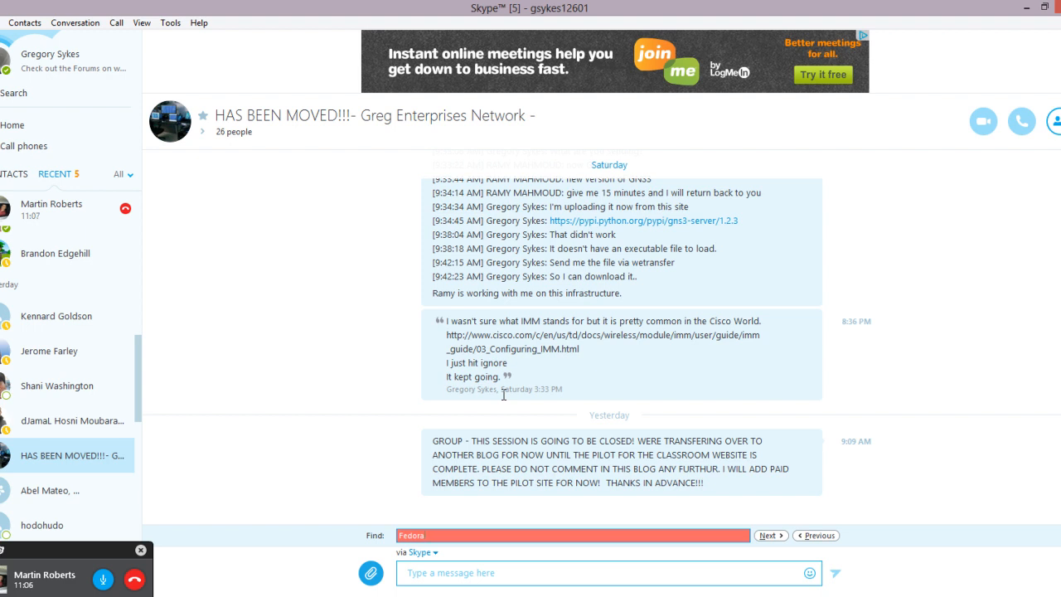
Continue the "Fedora" search backwards through the conversation's older messages.
click(820, 537)
click(820, 536)
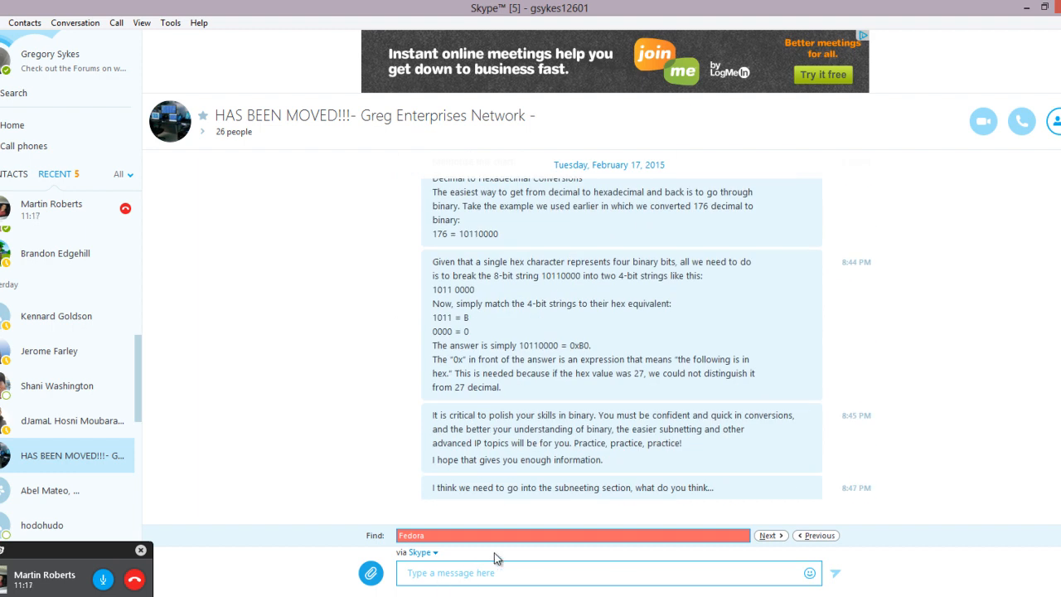
click(815, 537)
Switch to File Explorer and open the user's profile folder under Users on Local Disk (C:).
click(207, 595)
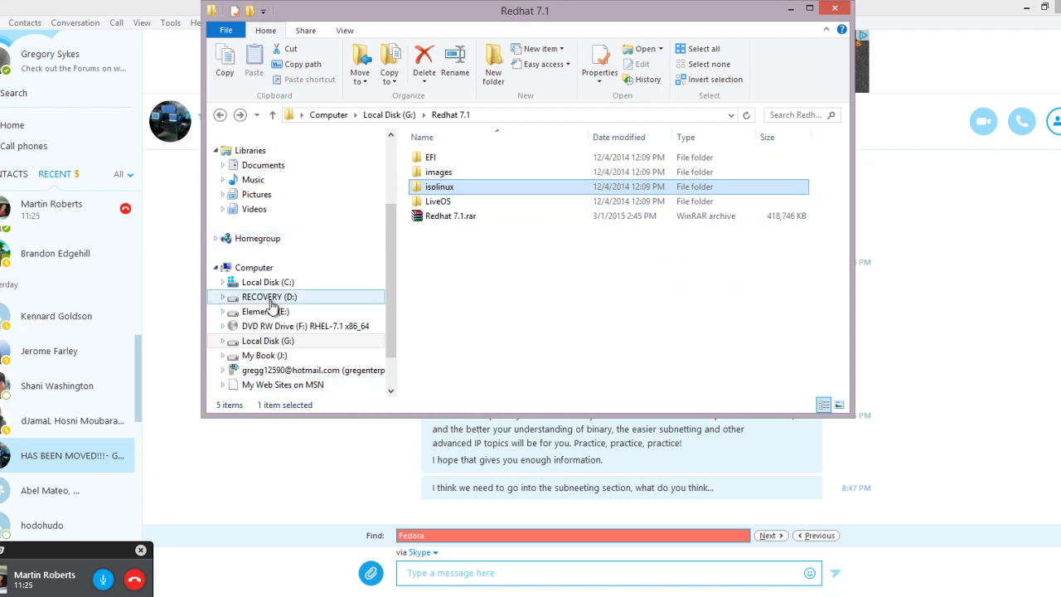
scroll(390, 209, up, 1)
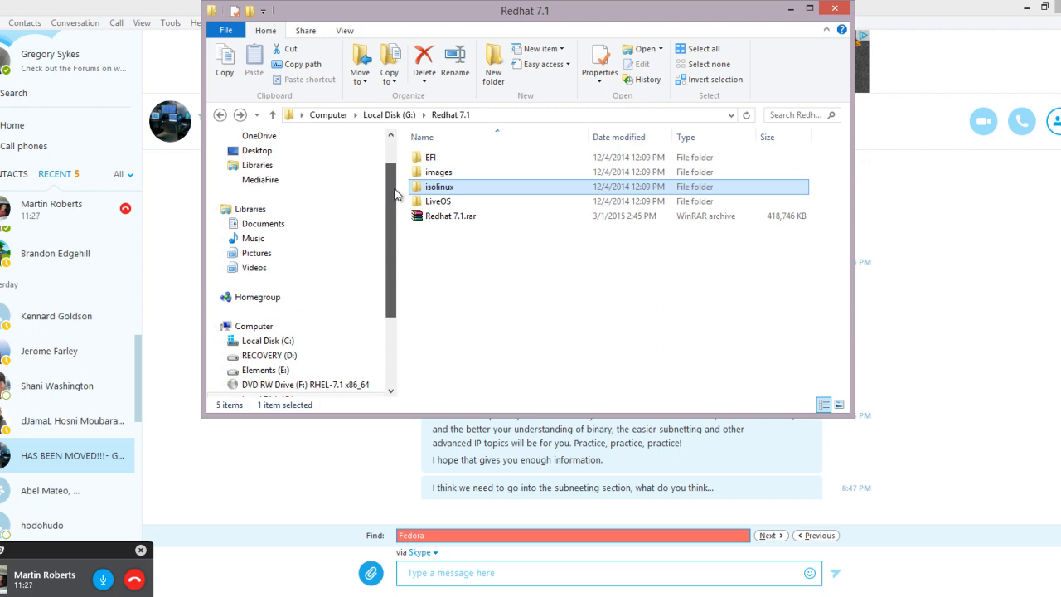
click(257, 341)
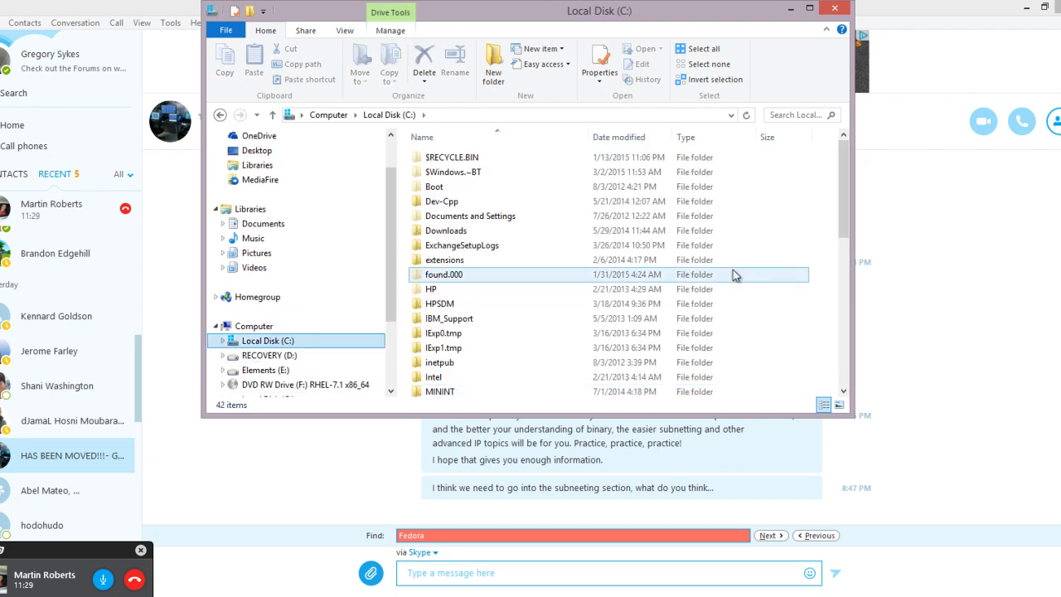
scroll(845, 212, down, 6)
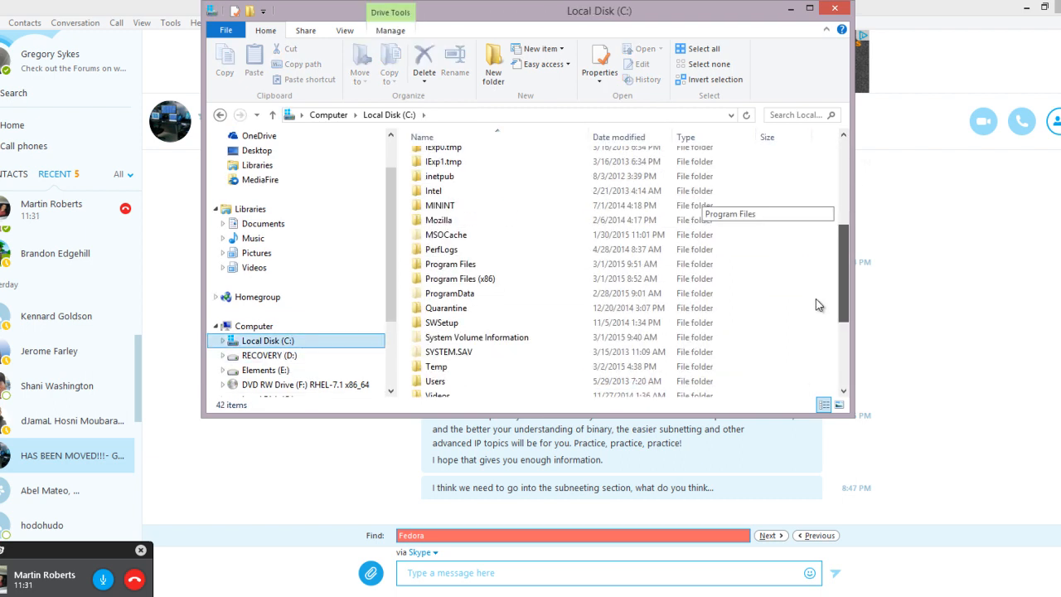
double_click(435, 312)
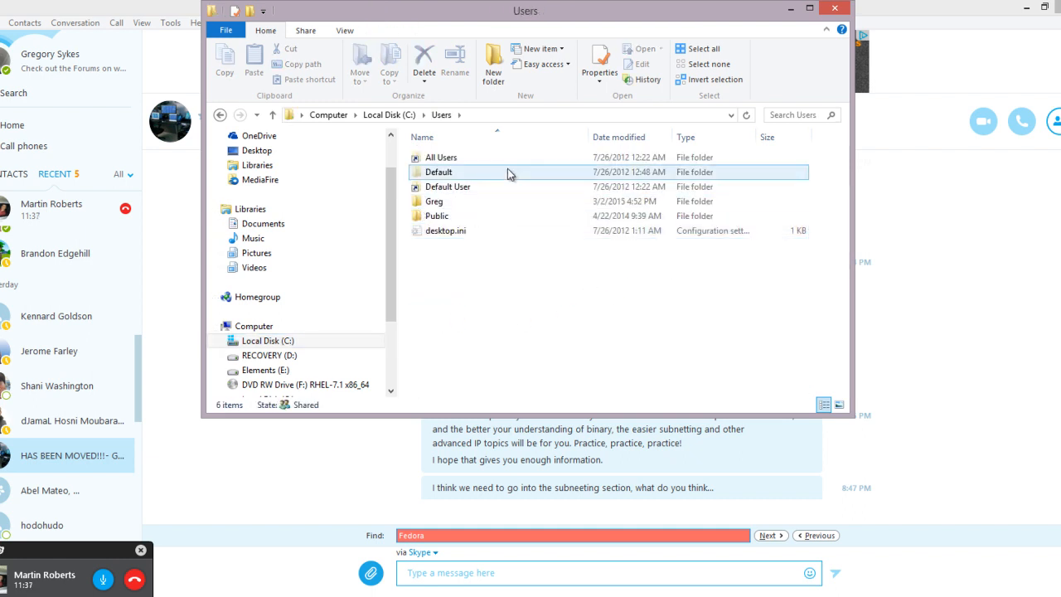
double_click(434, 204)
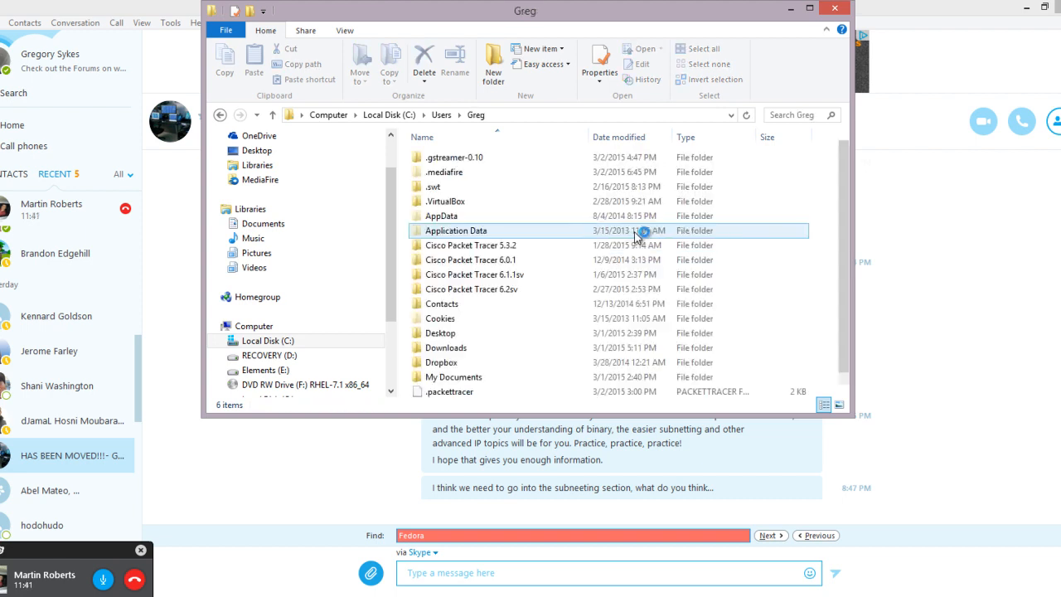
Look through the profile folder's contents and open its Downloads folder.
scroll(847, 185, down, 1)
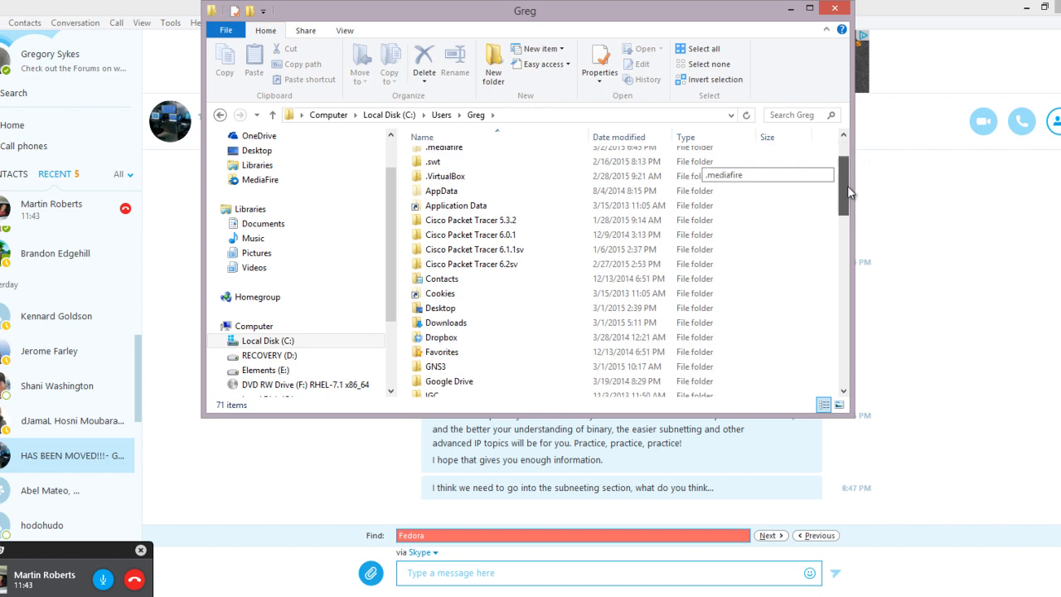
scroll(315, 319, down, 1)
scroll(388, 328, down, 1)
scroll(388, 331, down, 2)
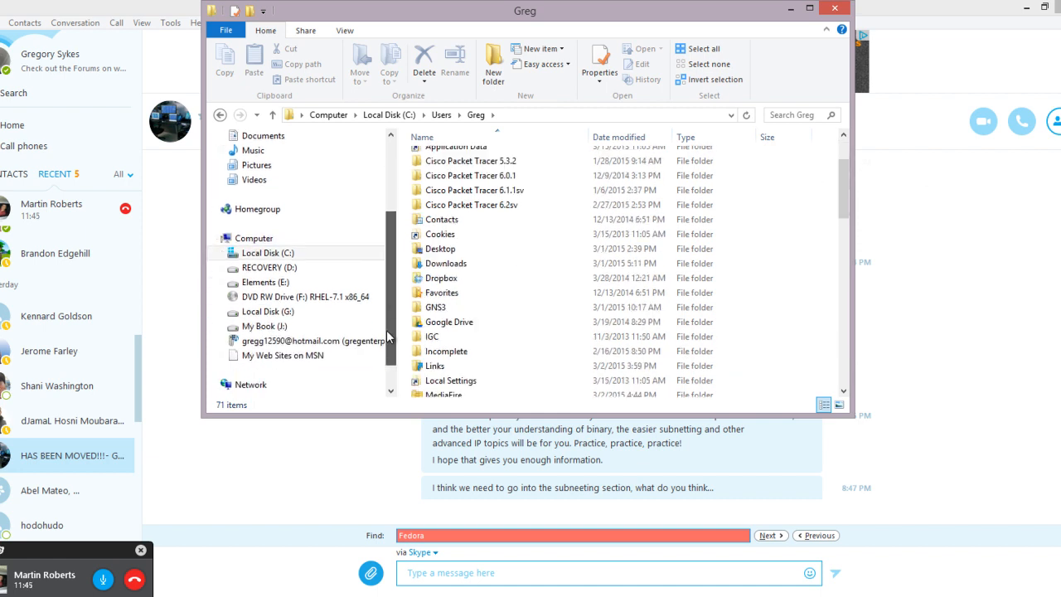
scroll(387, 337, up, 1)
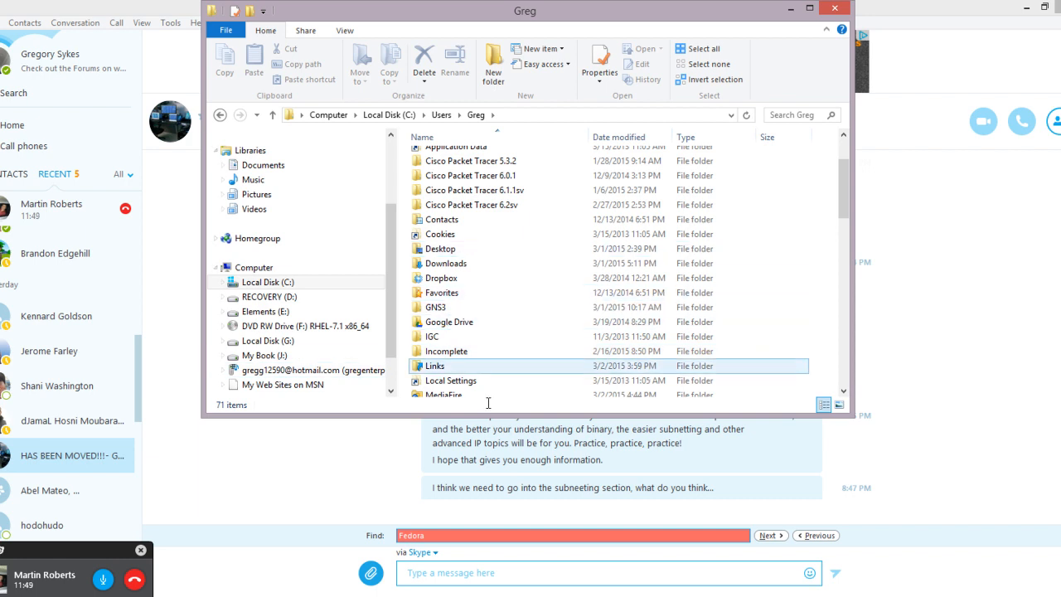
scroll(843, 199, down, 2)
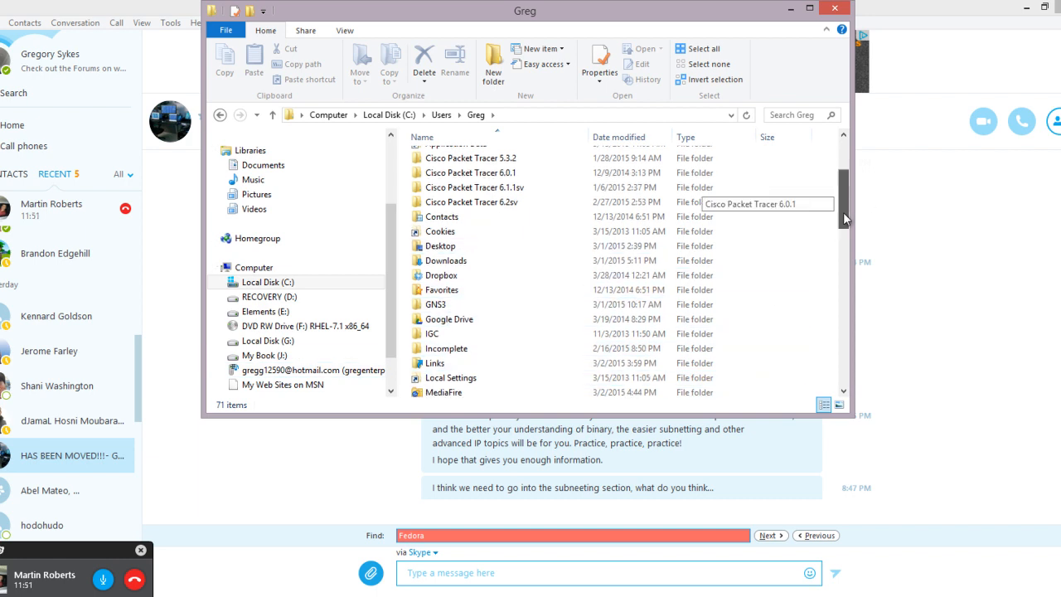
scroll(844, 239, down, 6)
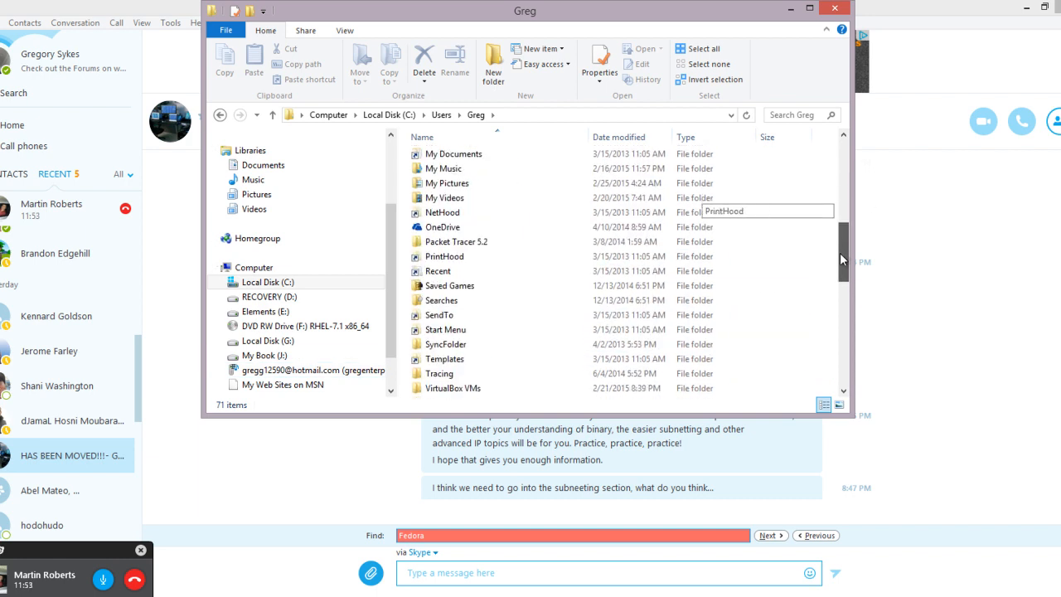
drag(836, 270, 25, 232)
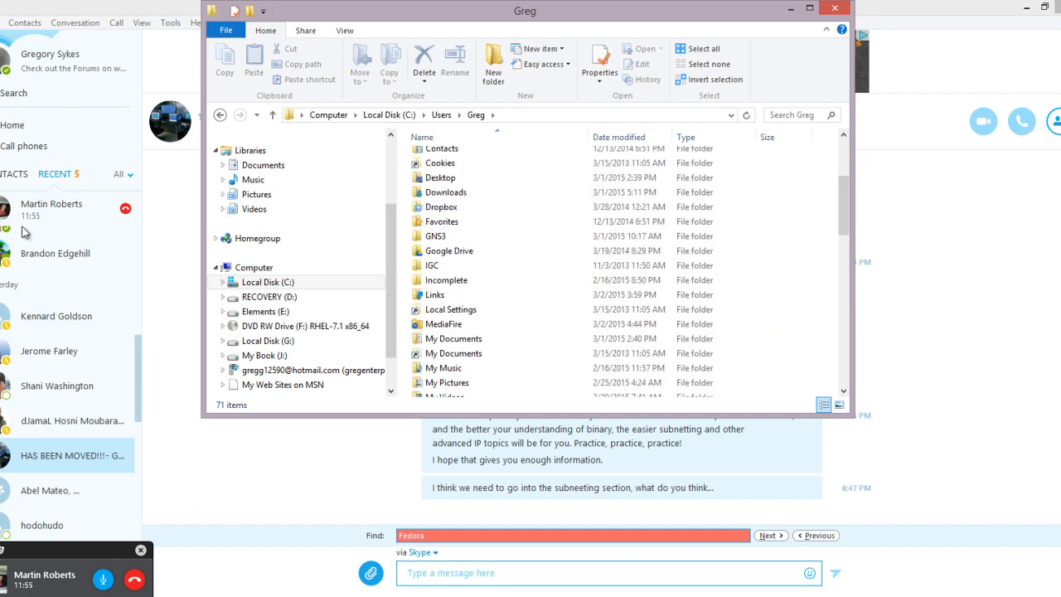
click(439, 213)
double_click(442, 191)
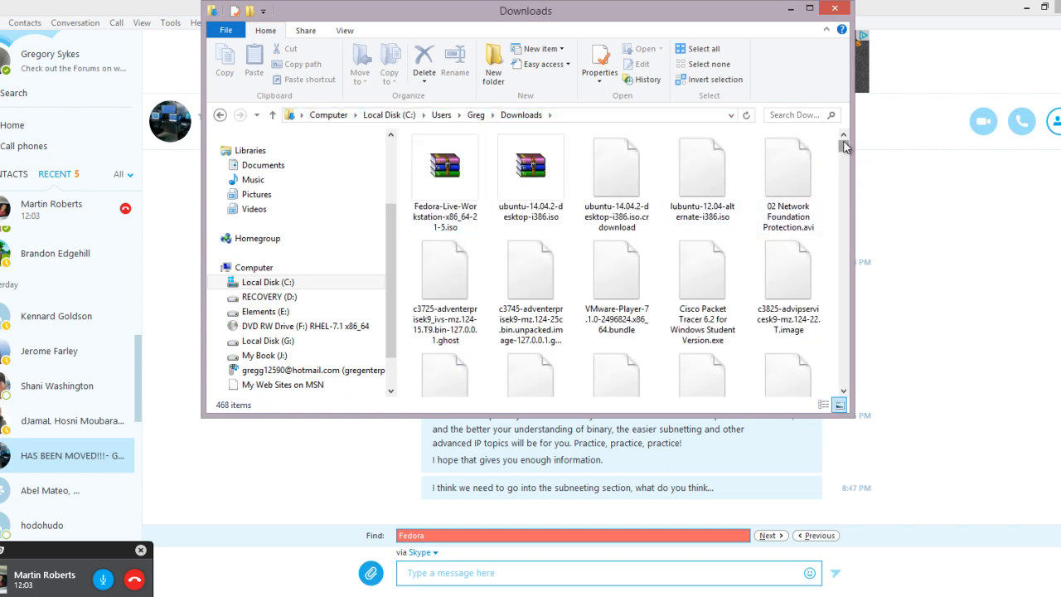
Select Fedora-Live-Workstation-x86_64-21-5.iso in Downloads and look through the rest of the folder for Fedora files.
click(475, 182)
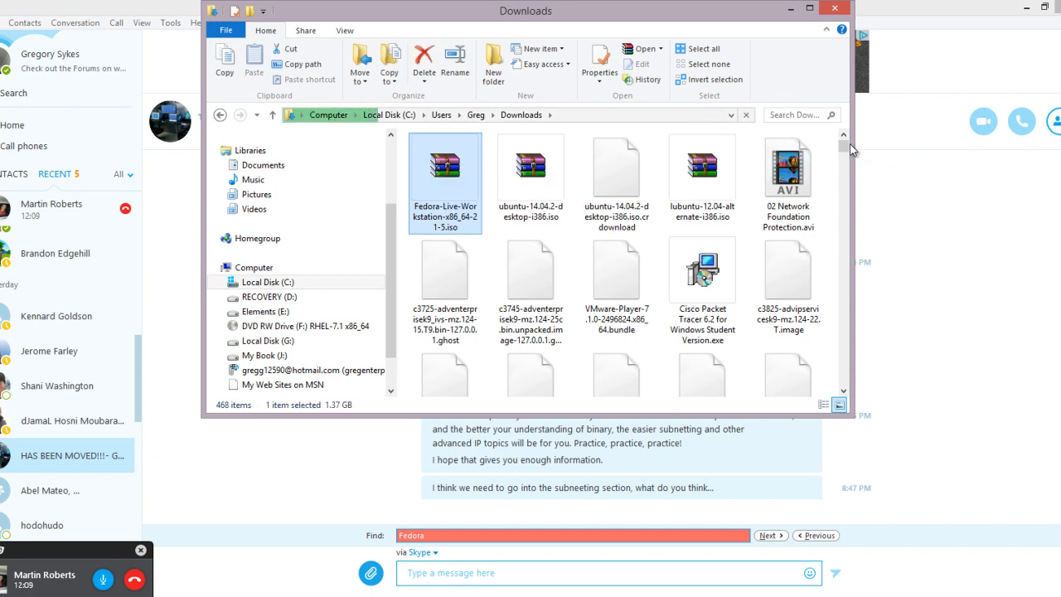
drag(844, 146, 853, 362)
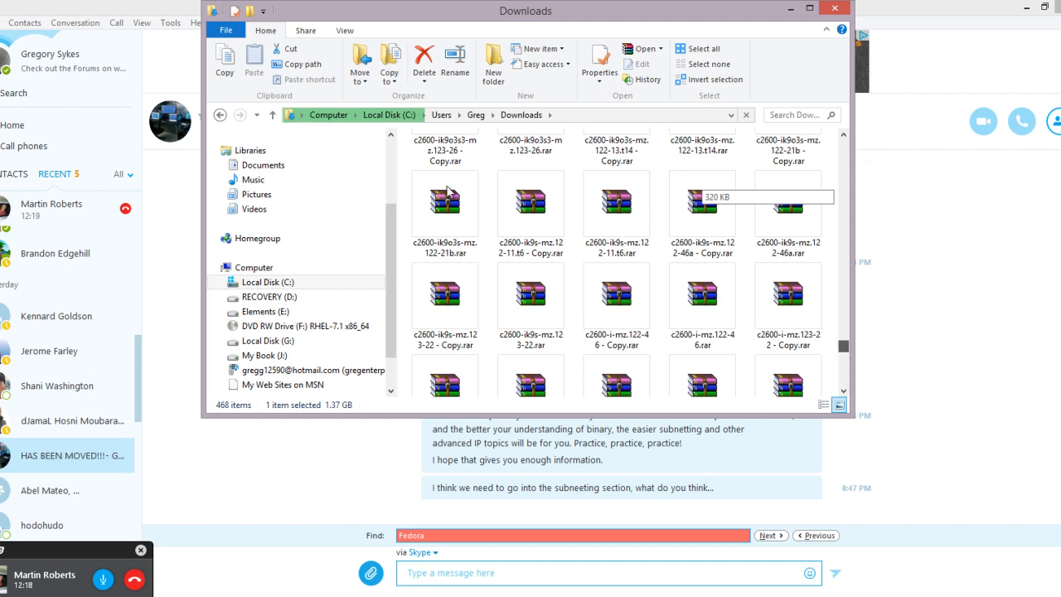
scroll(705, 340, down, 5)
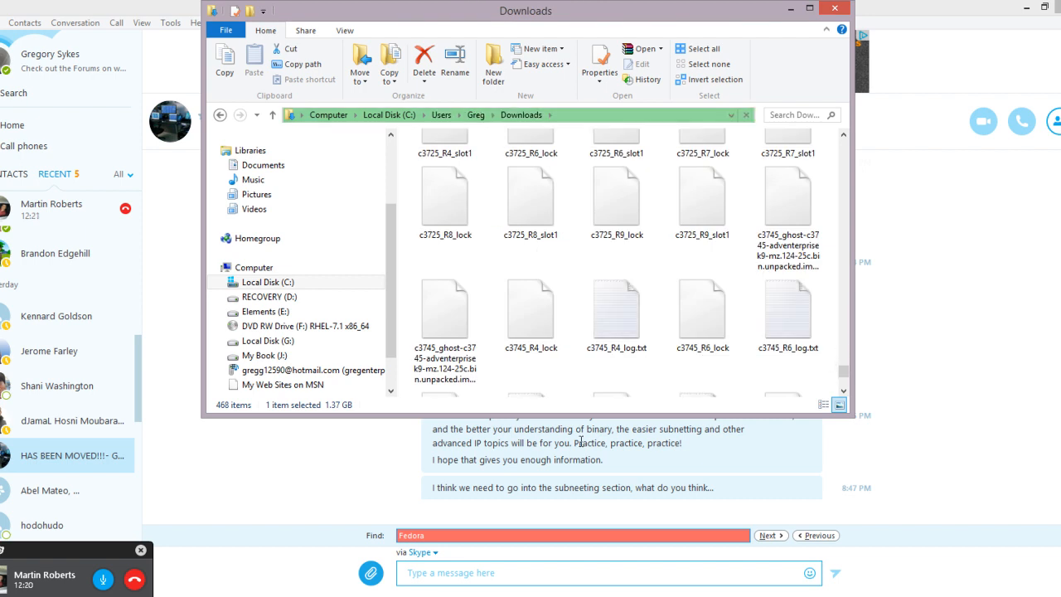
drag(844, 373, 841, 388)
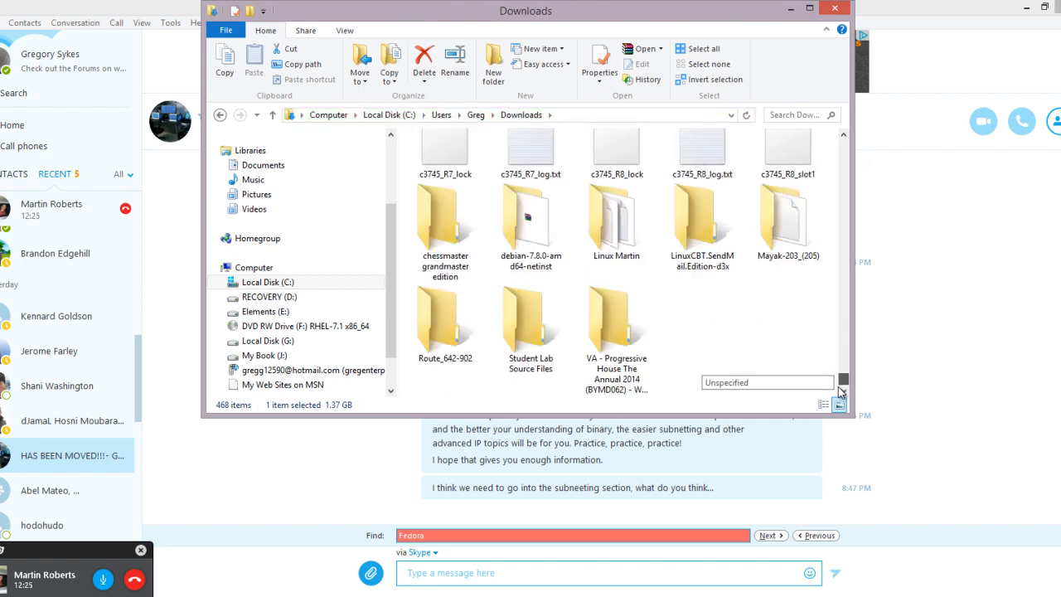
drag(840, 392, 808, 153)
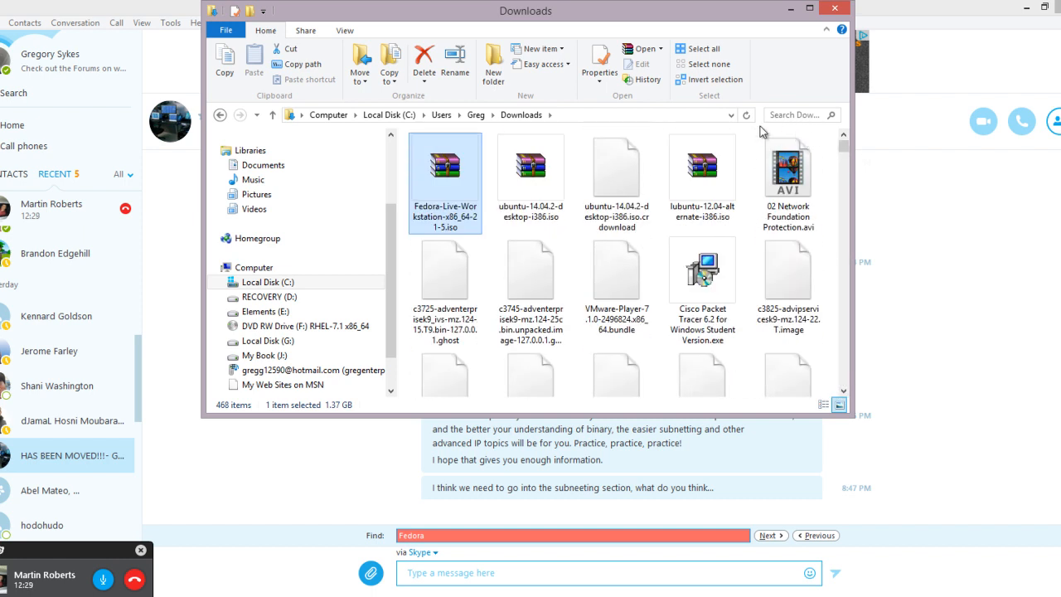
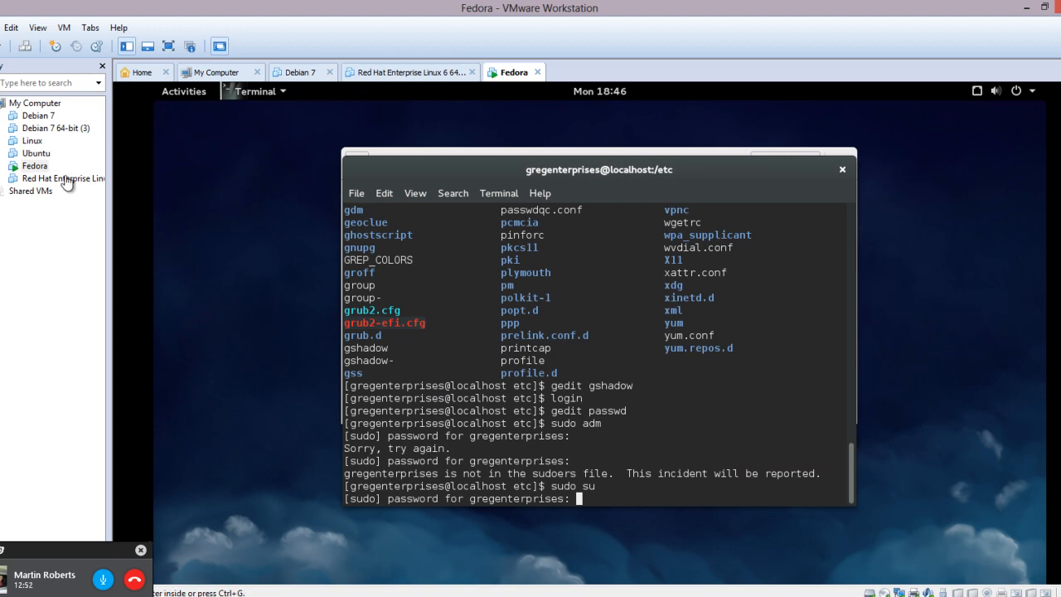
Shut down the guest operating system of the Fedora virtual machine in VMware Workstation.
right_click(40, 168)
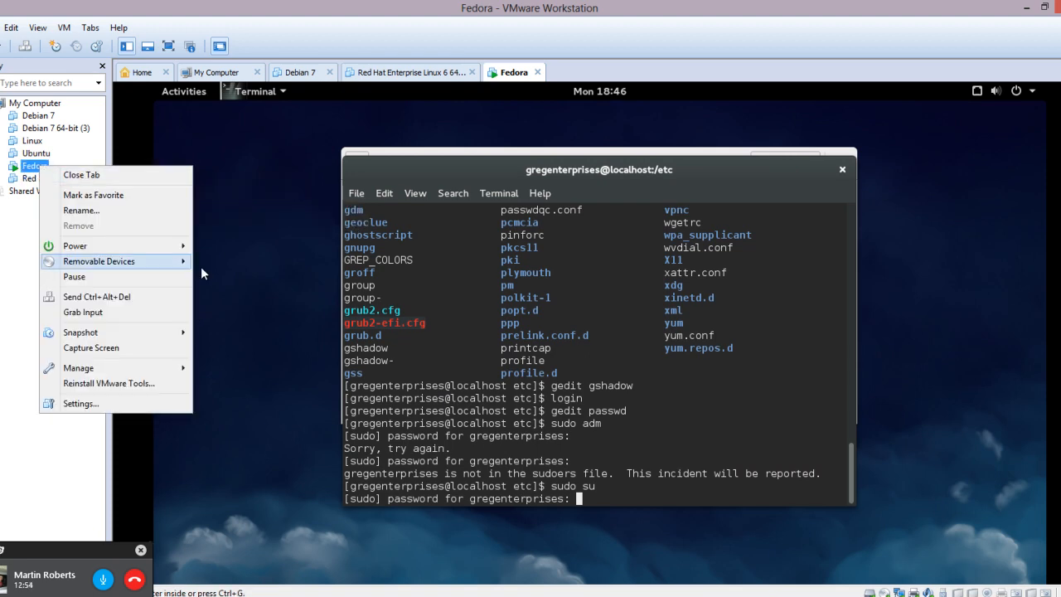
mouse_move(72, 243)
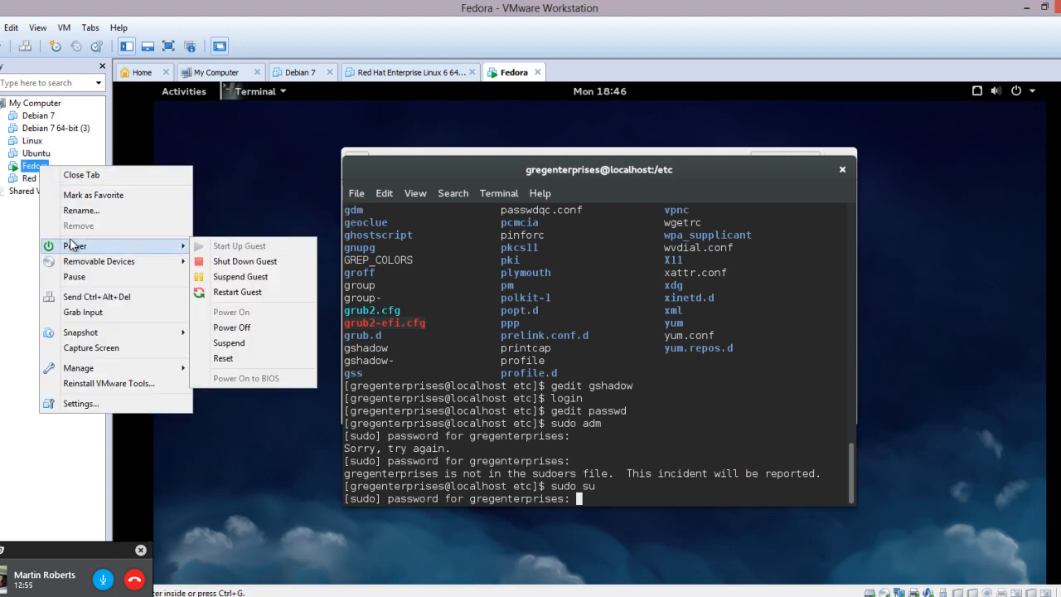
click(226, 263)
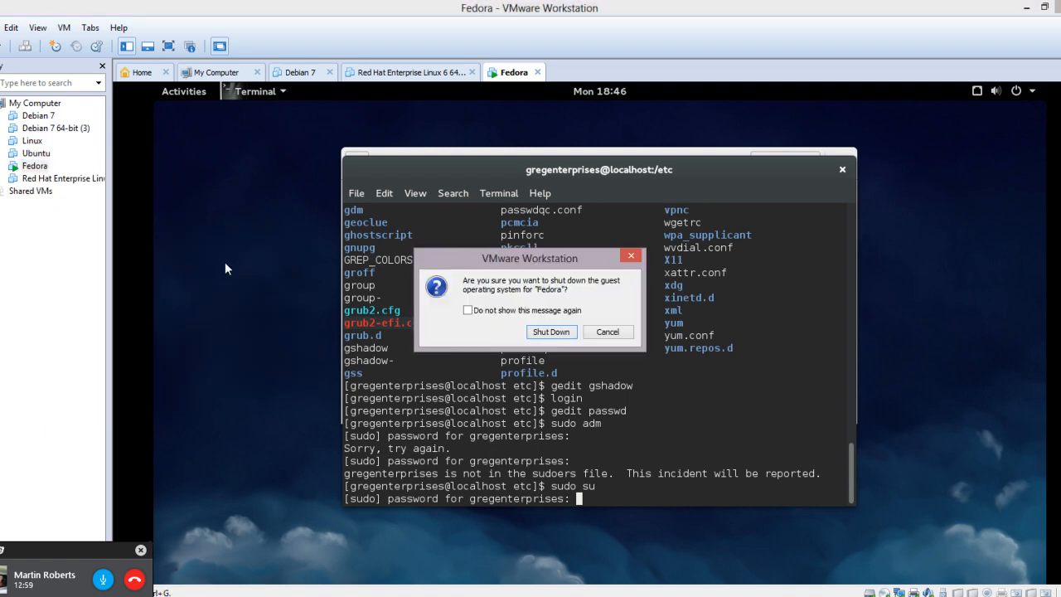
click(555, 333)
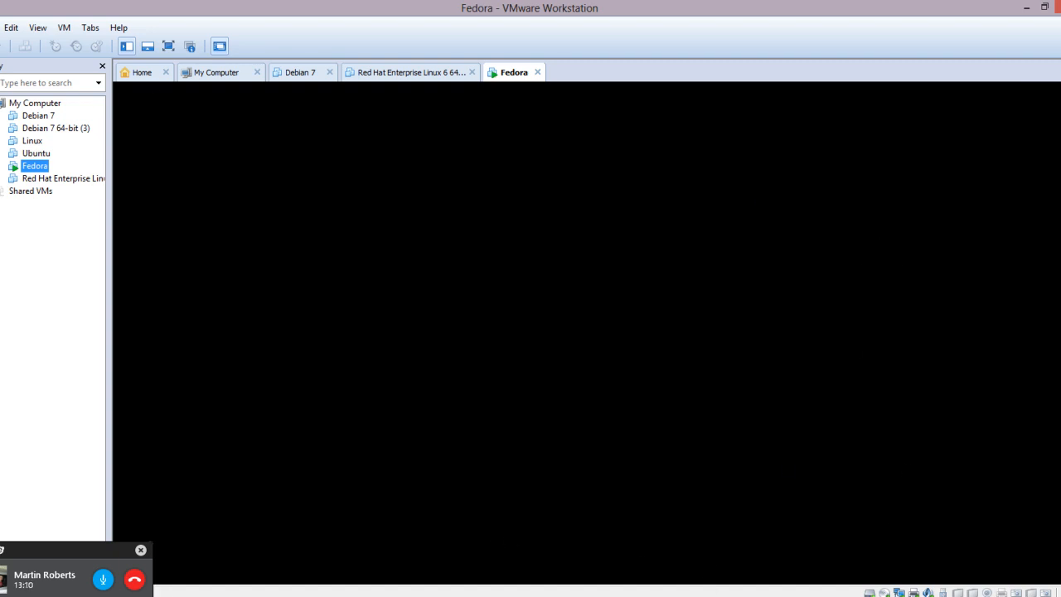
mouse_move(690, 596)
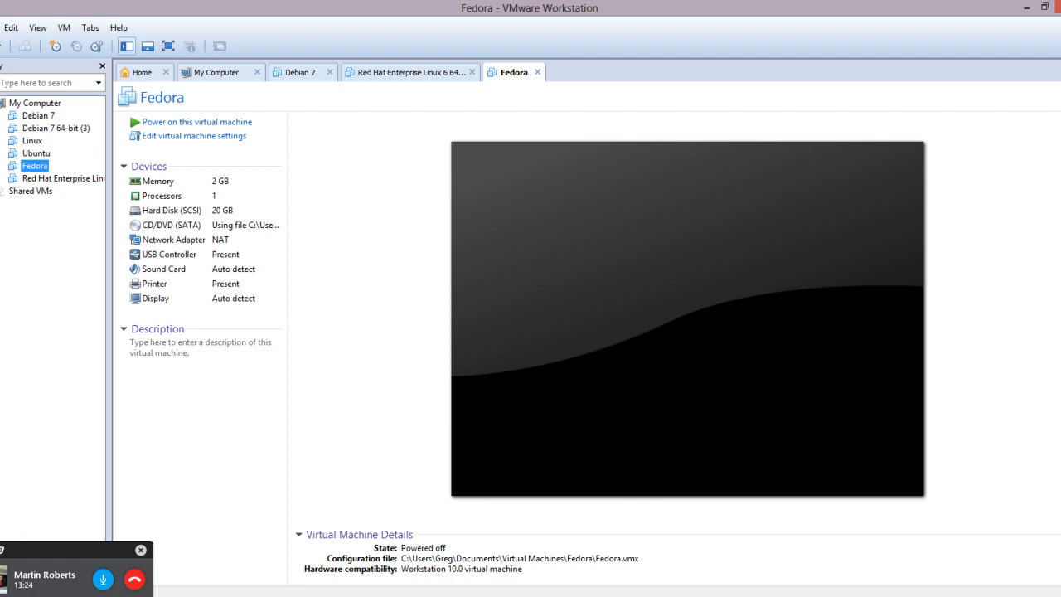
Remove the powered-off Fedora virtual machine from the library.
right_click(35, 167)
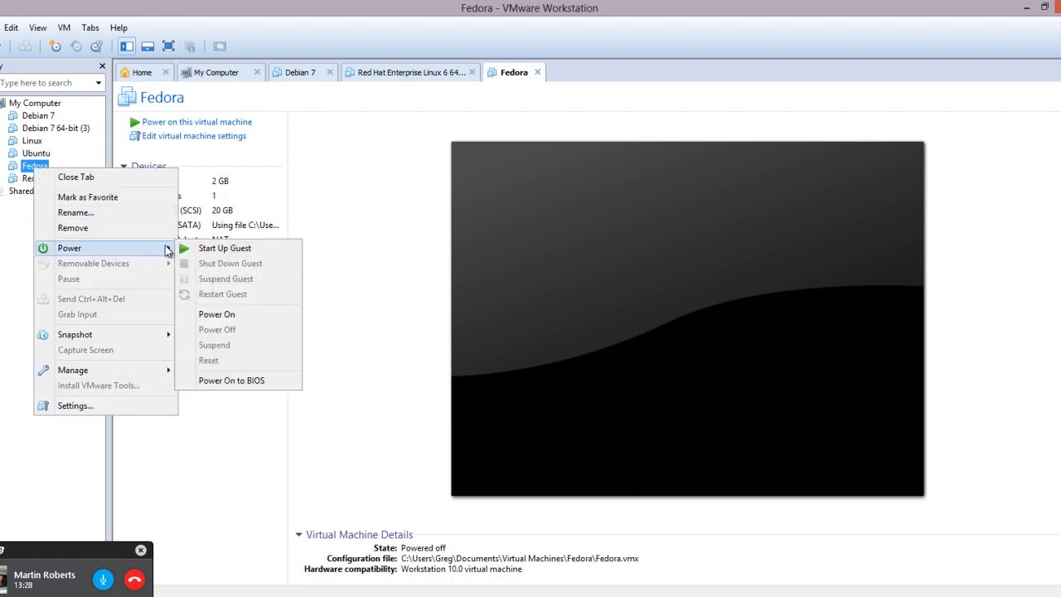
click(92, 228)
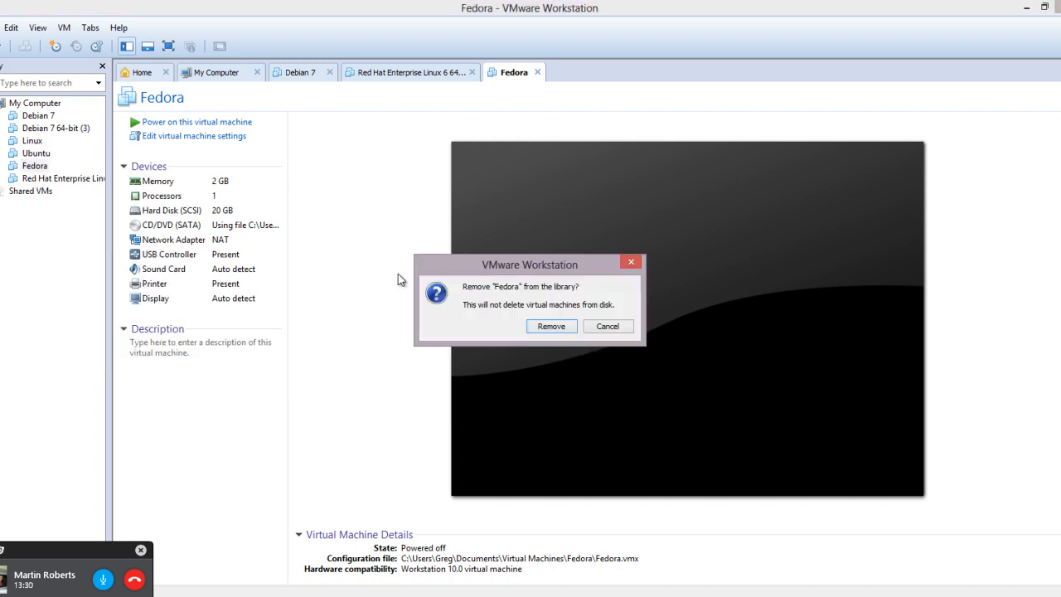
click(540, 325)
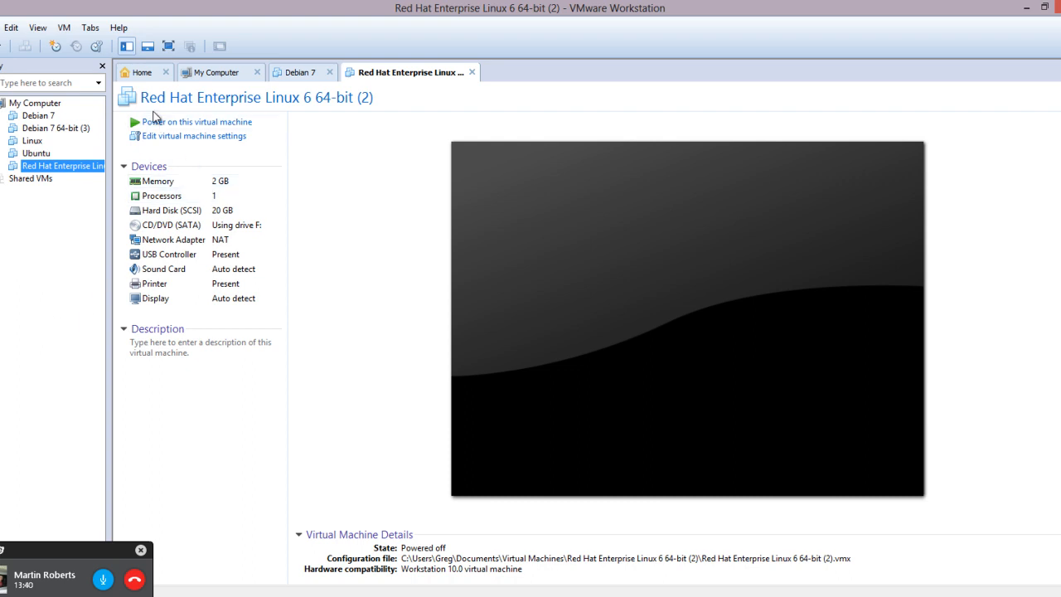
Start creating a new virtual machine with the Typical configuration, using Fedora-Live-Workstation-x86_64-21-5.iso from Downloads as the installer disc image.
click(150, 74)
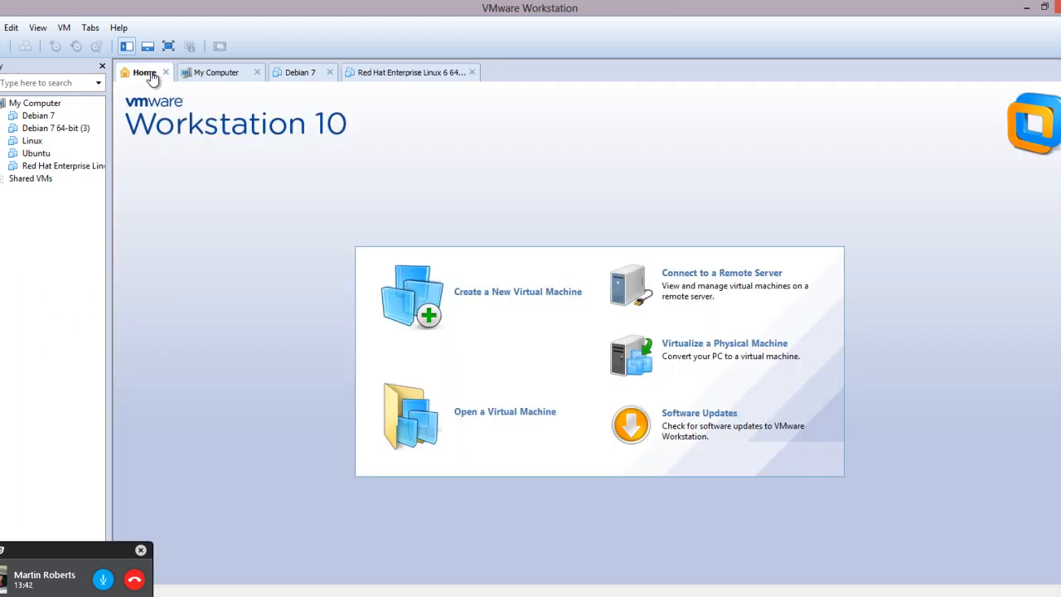
click(424, 320)
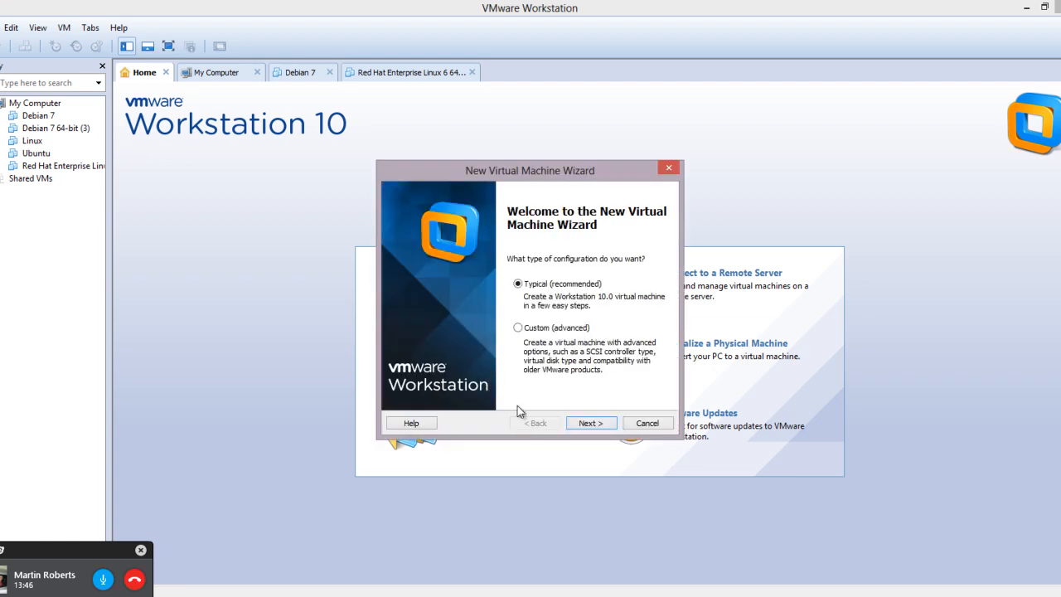
click(598, 423)
click(404, 315)
click(640, 331)
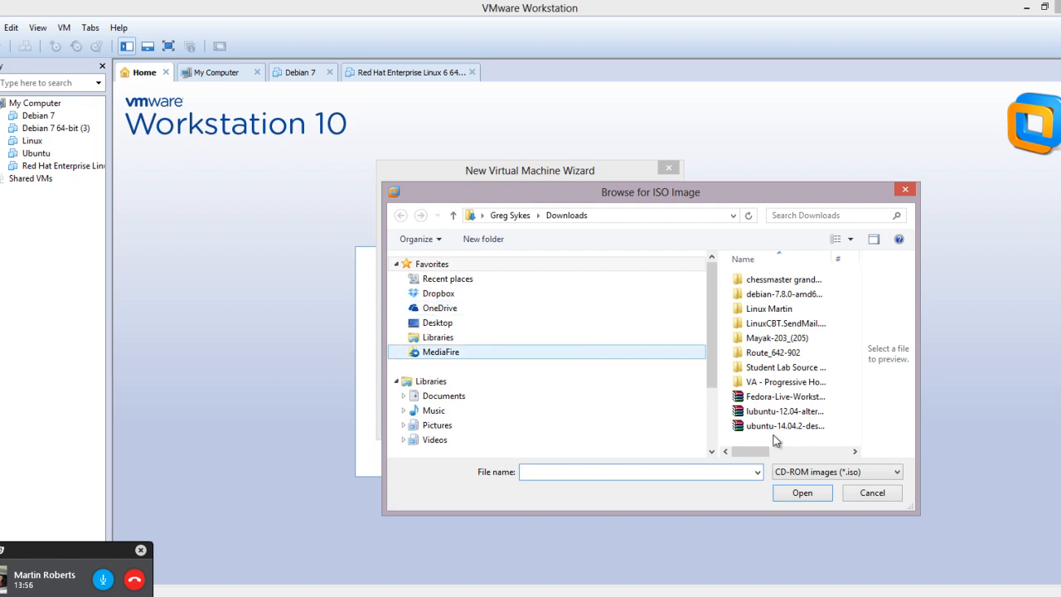
click(796, 397)
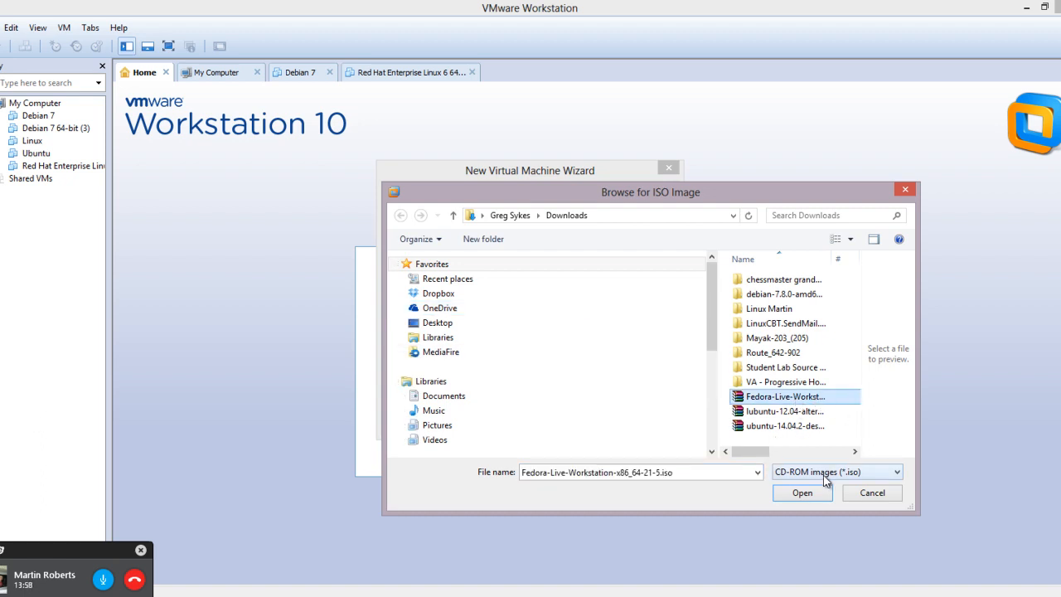
click(816, 490)
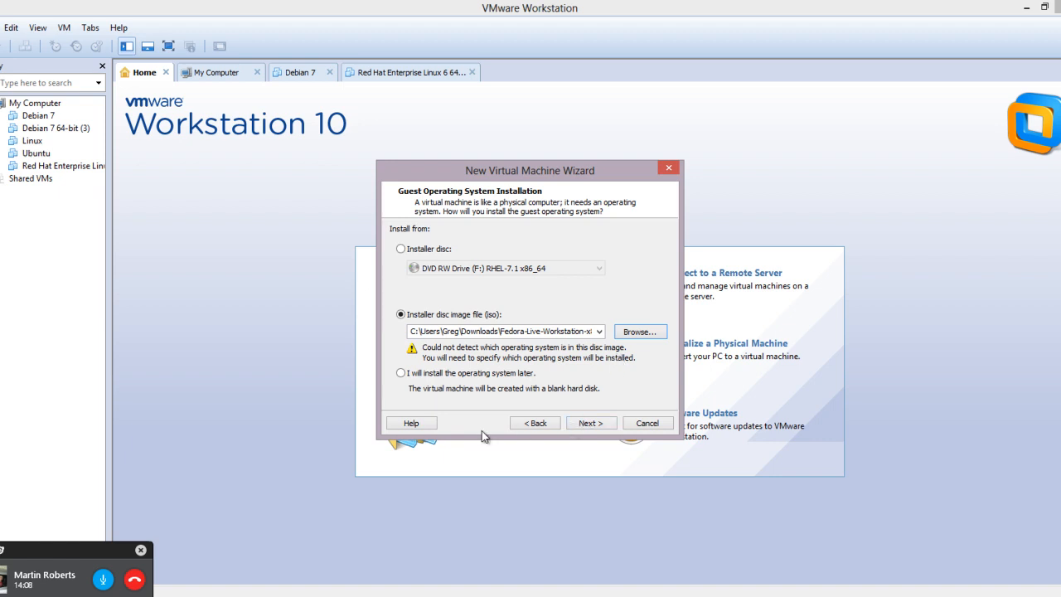
Set the new virtual machine's guest operating system to Linux, version Fedora 64-bit.
click(581, 423)
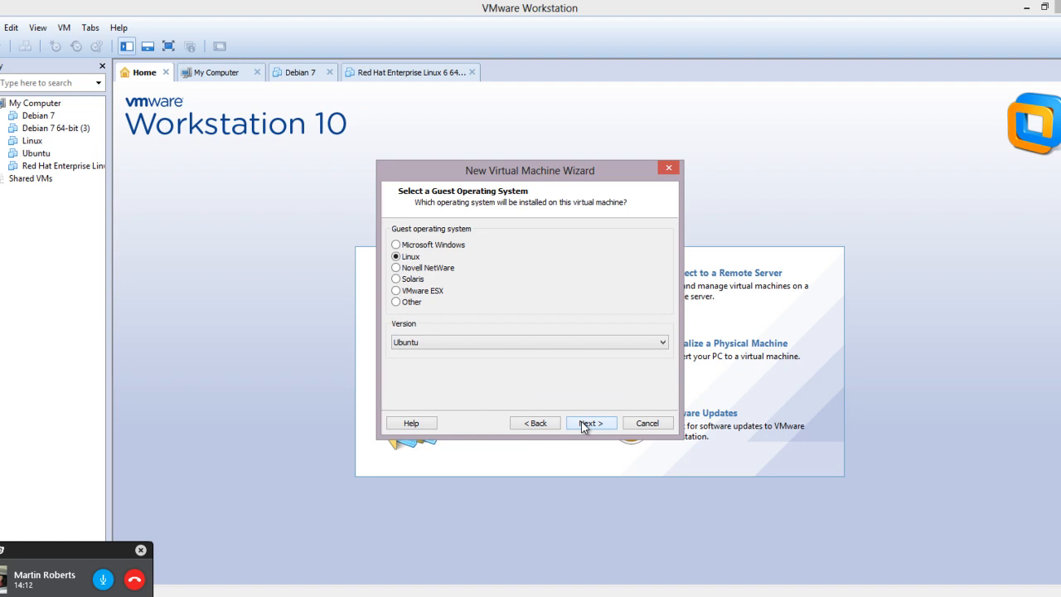
click(396, 303)
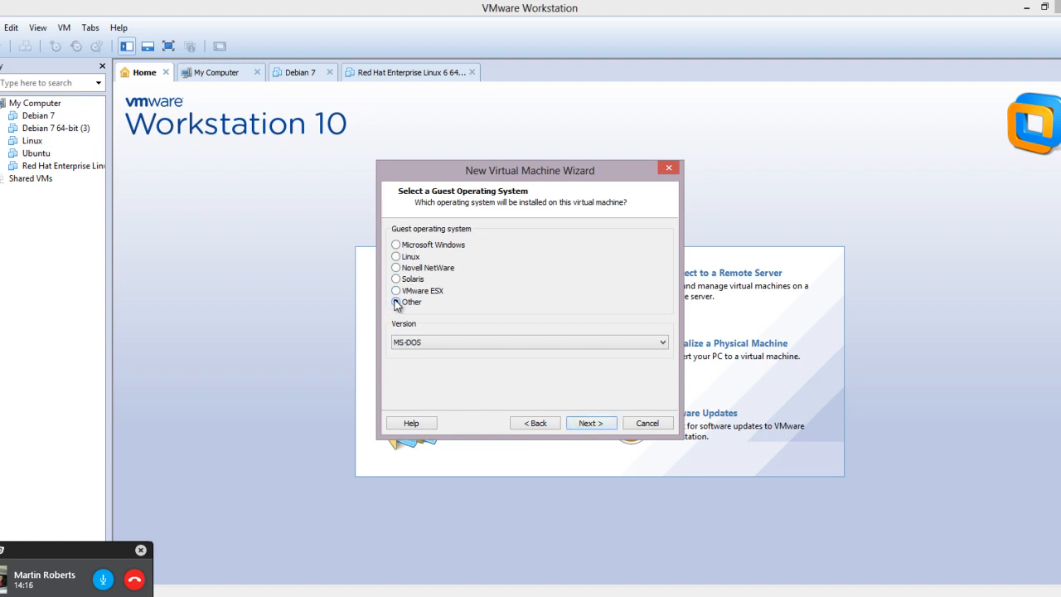
click(429, 343)
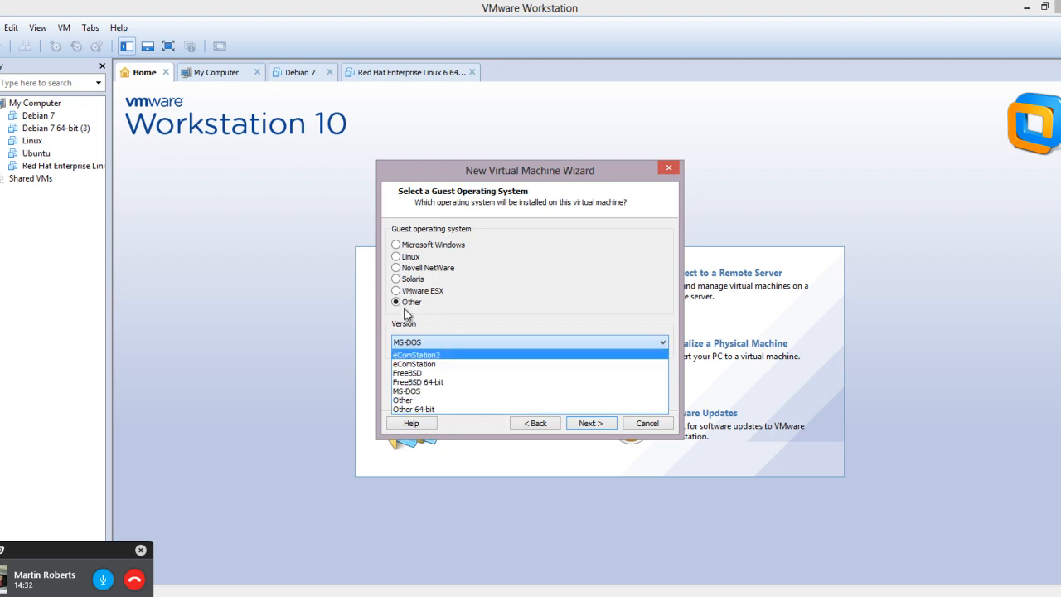
click(397, 264)
click(397, 258)
click(503, 345)
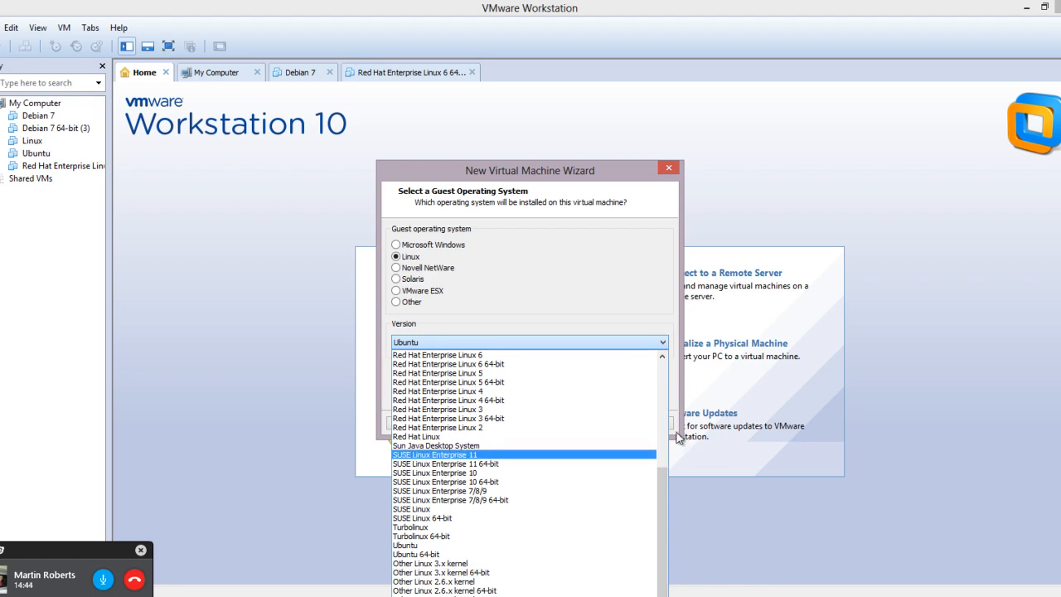
drag(662, 424, 657, 362)
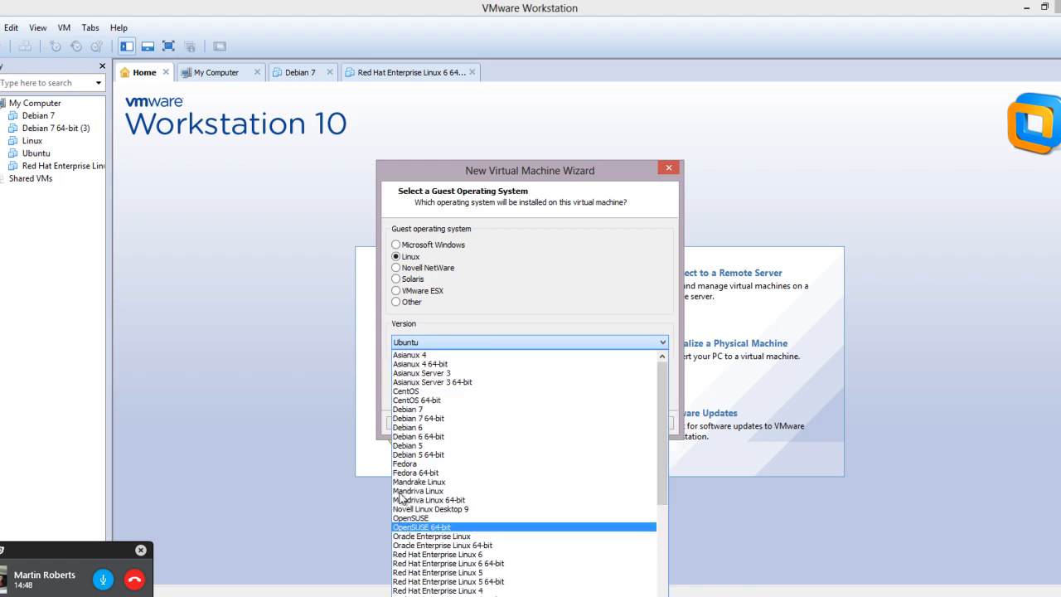
click(528, 472)
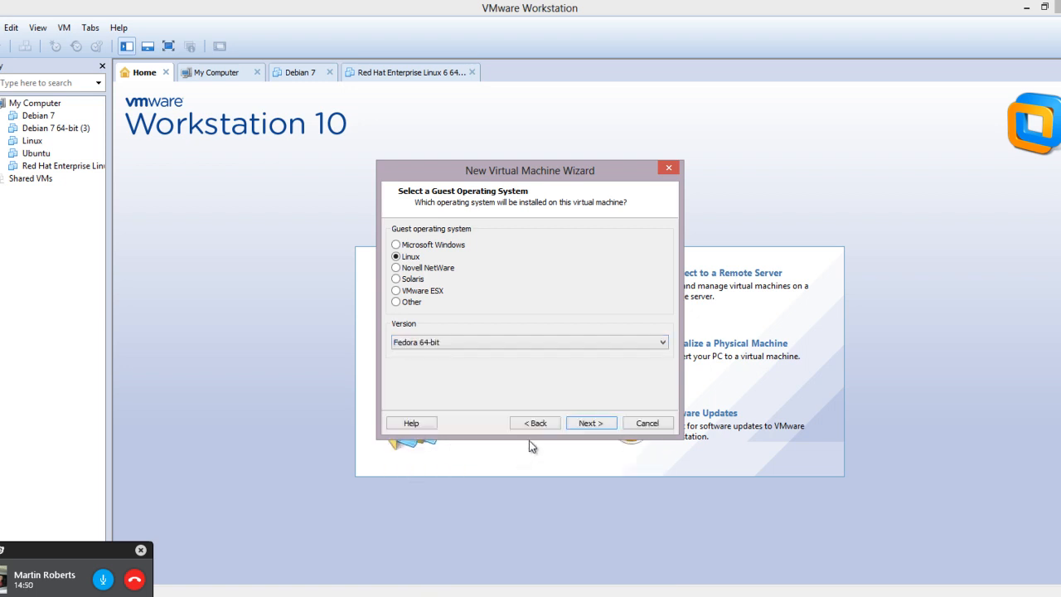
click(586, 424)
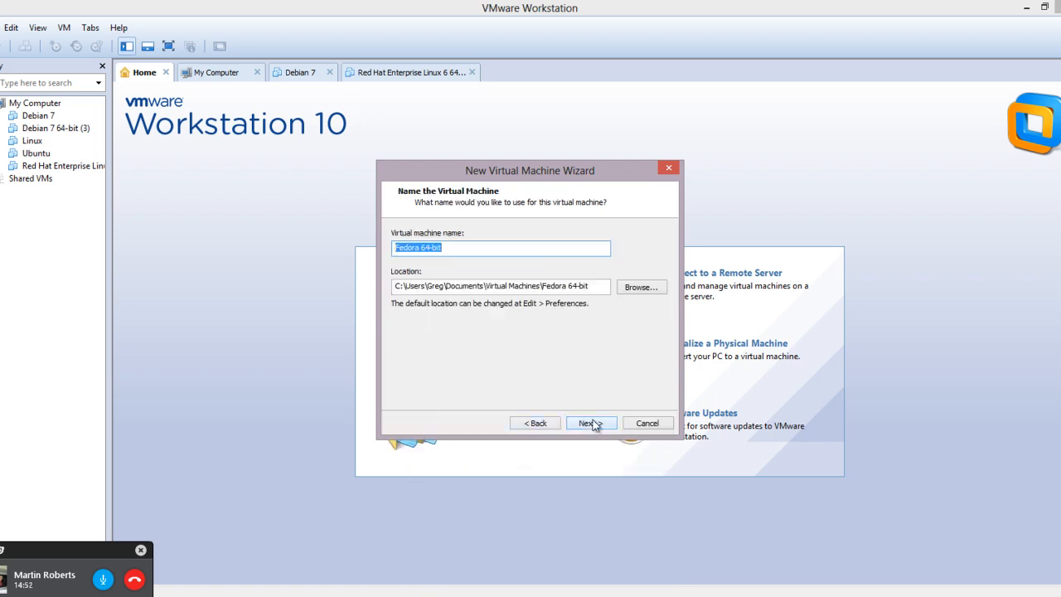
Keep the default name Fedora 64-bit, location and disk settings, and finish creating the virtual machine.
click(592, 425)
click(591, 425)
click(592, 425)
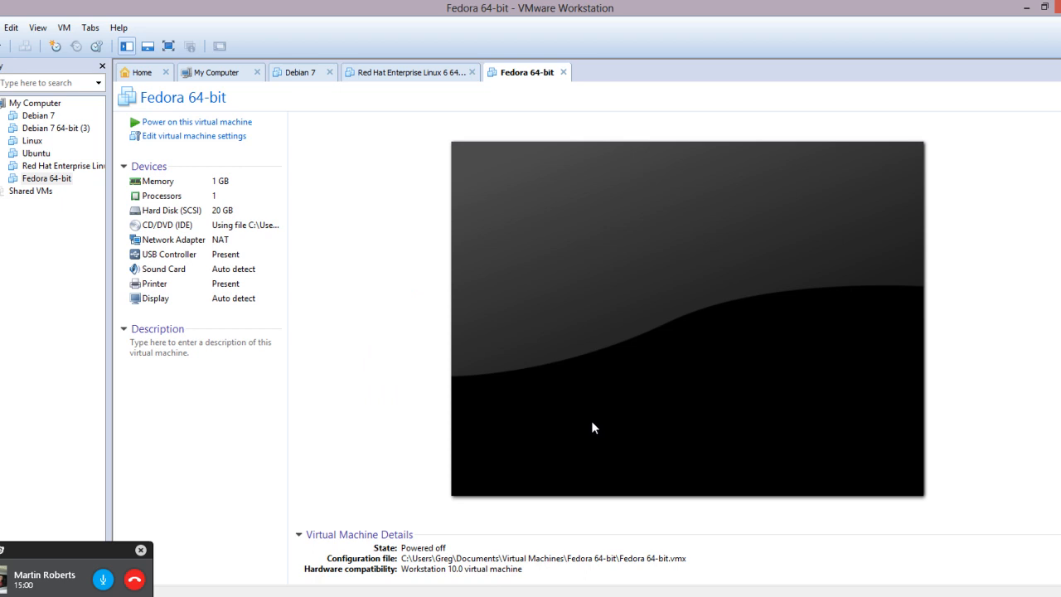
Power on the new Fedora 64-bit virtual machine from the library.
right_click(47, 180)
mouse_move(100, 263)
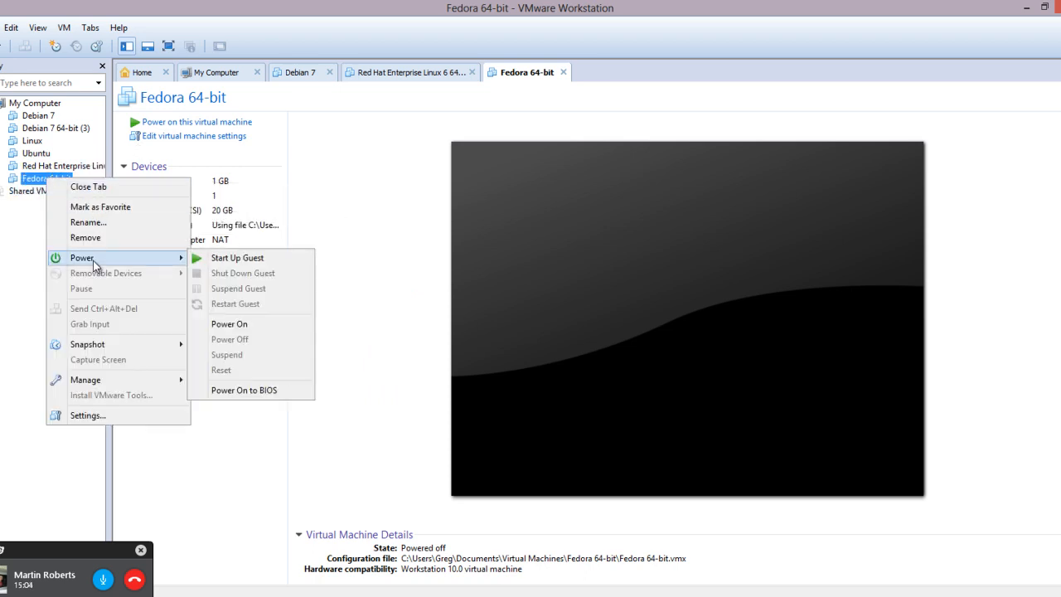
click(214, 273)
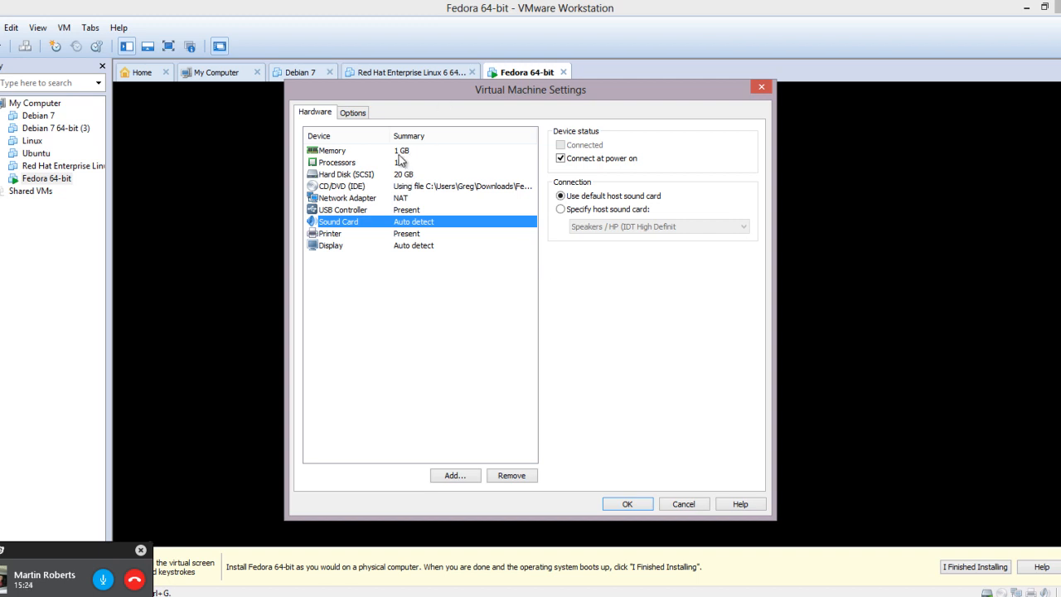
Examine the memory and processor settings of the running Fedora 64-bit virtual machine and close its settings.
click(343, 152)
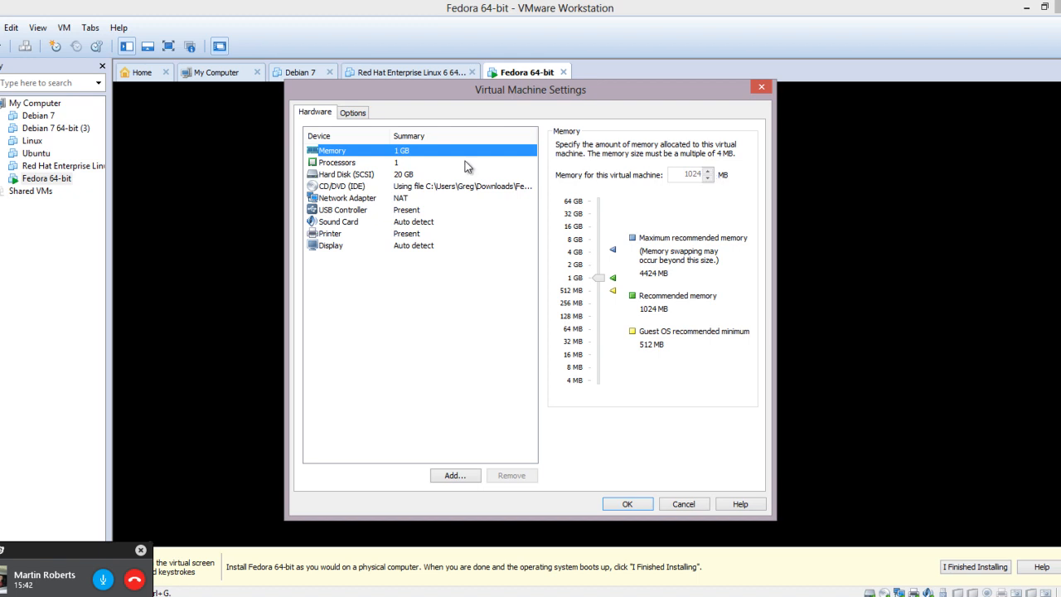
click(398, 165)
click(404, 152)
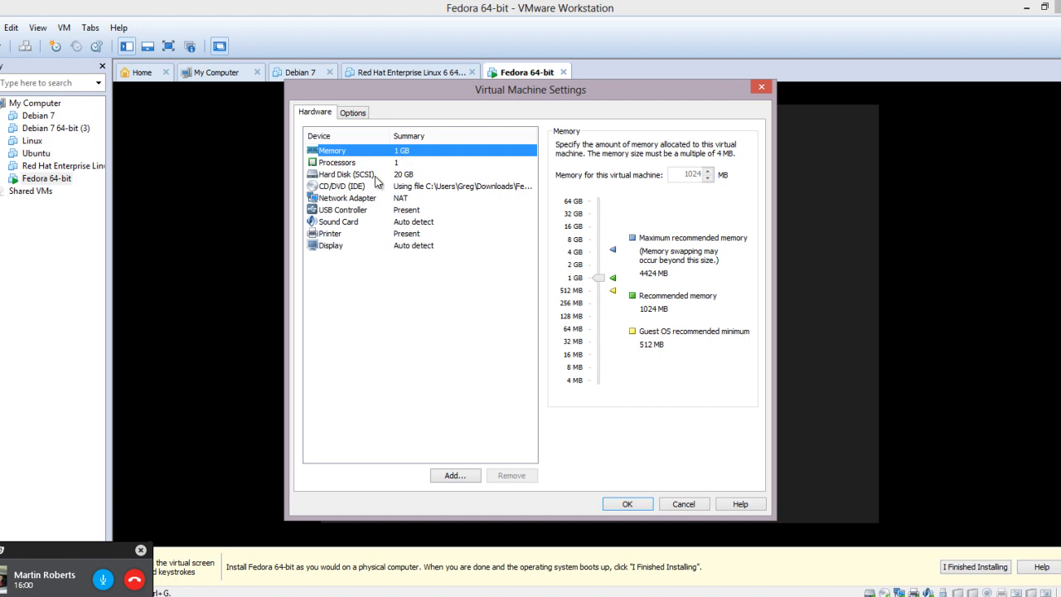
drag(650, 87, 717, 380)
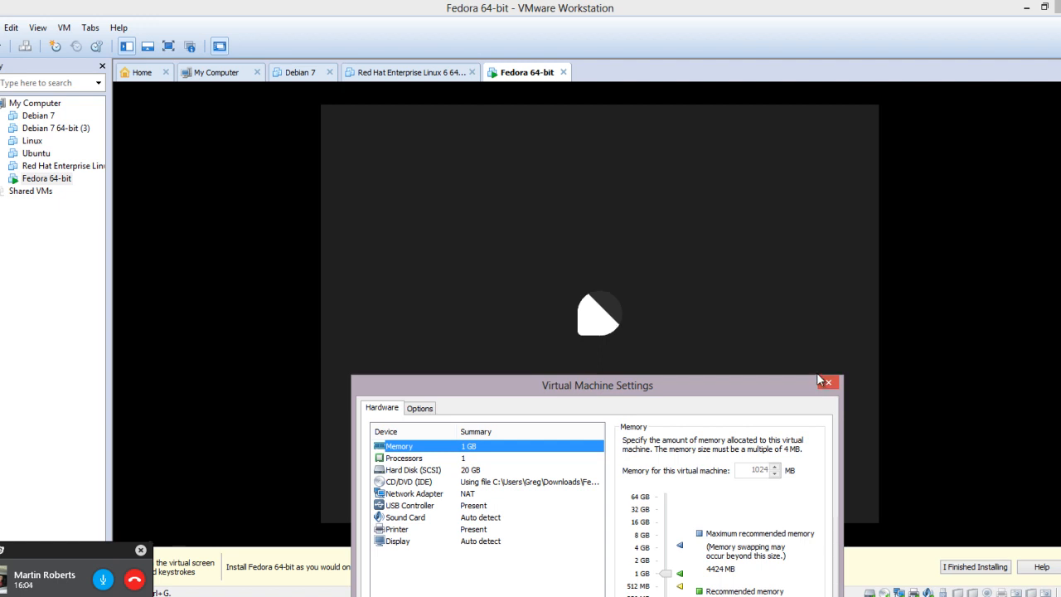
drag(619, 381, 657, 71)
click(733, 491)
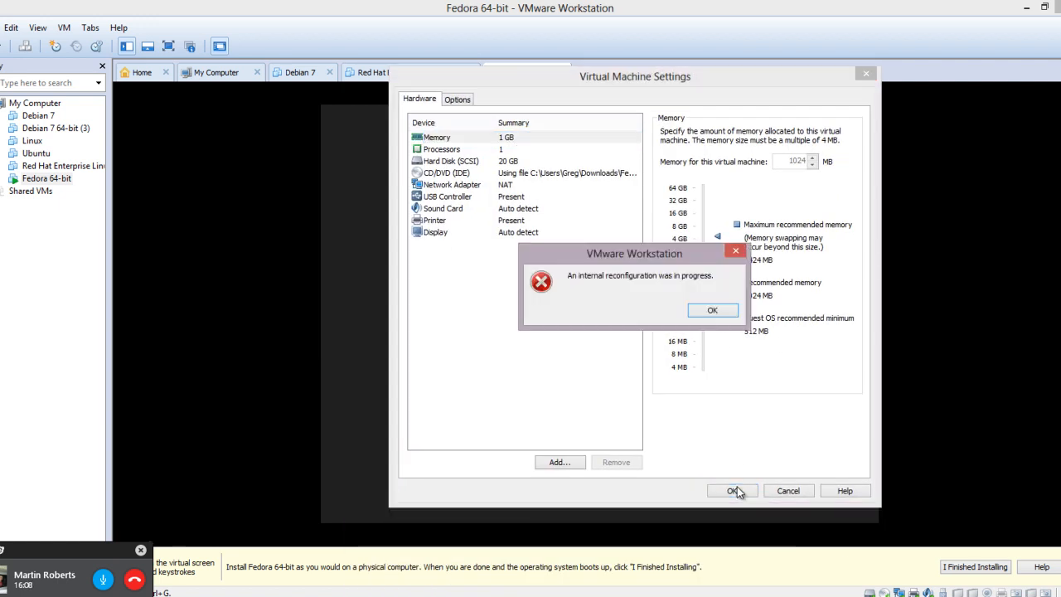
click(704, 311)
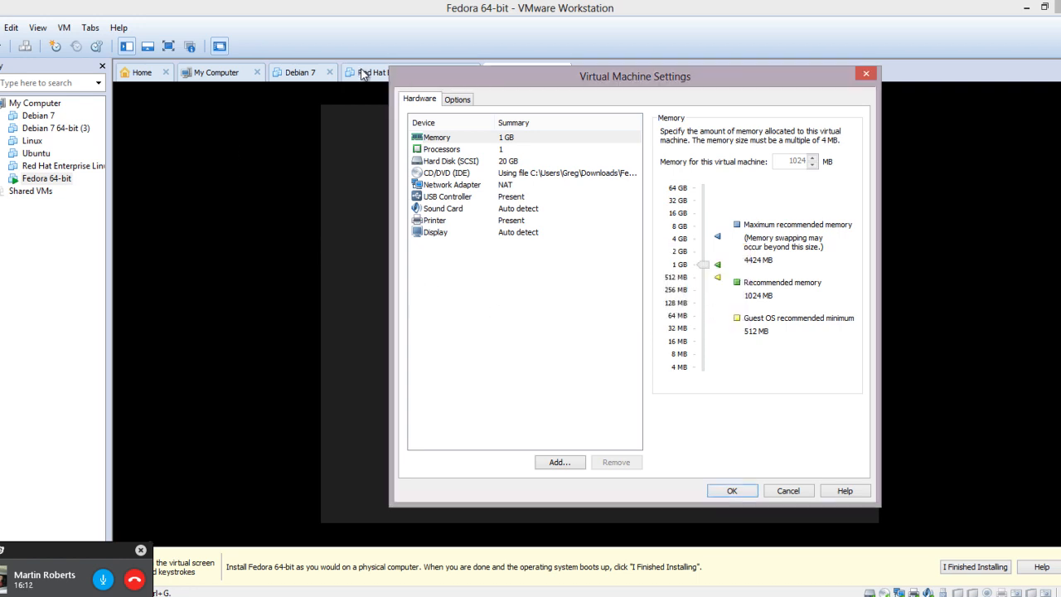
drag(553, 71, 557, 186)
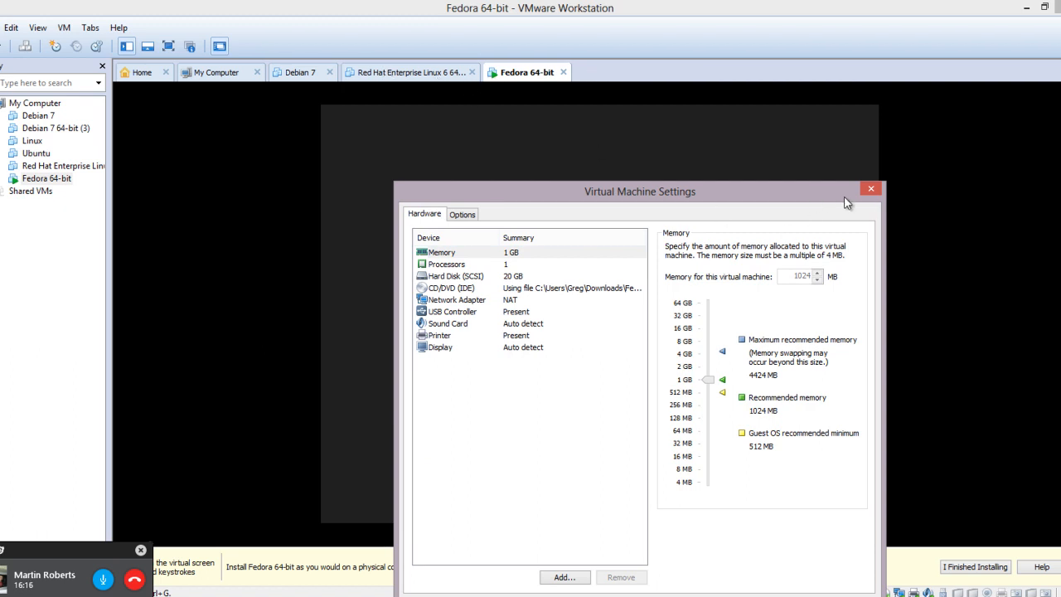
click(872, 189)
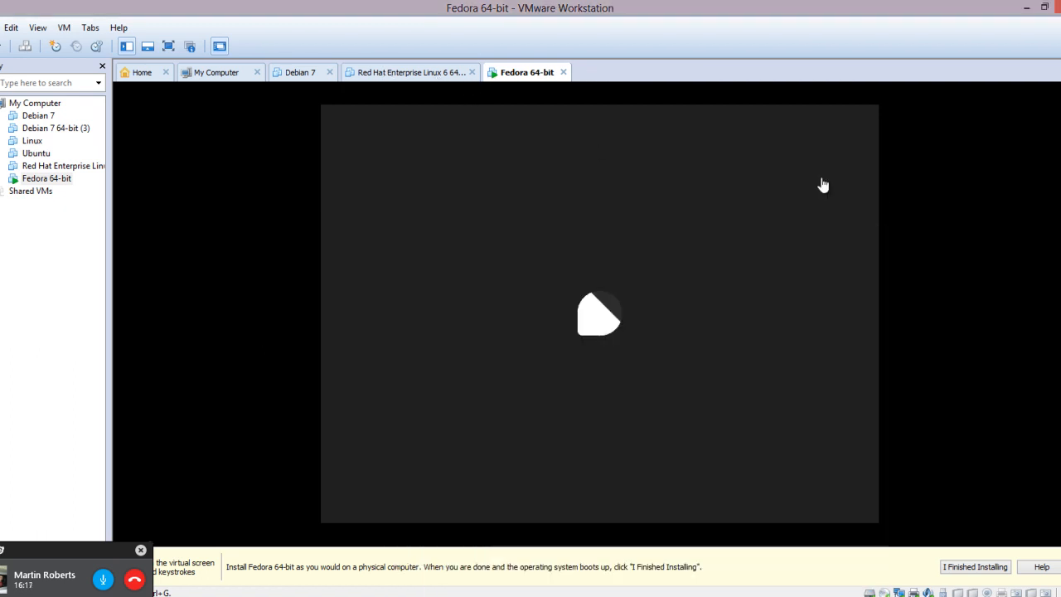
Close and power off the running Fedora 64-bit virtual machine, and reopen it from the library.
click(563, 72)
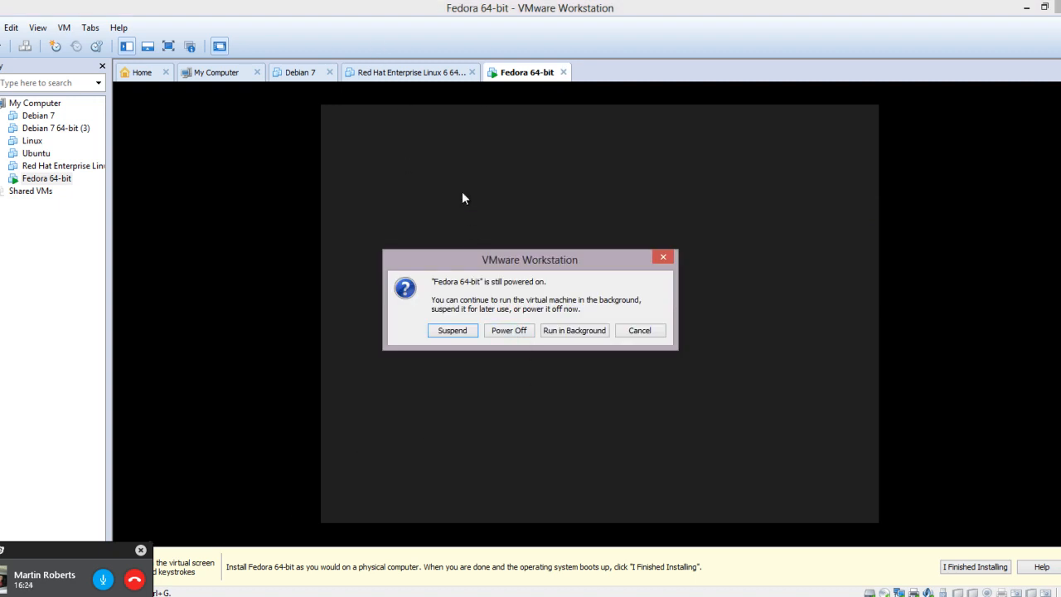
click(498, 329)
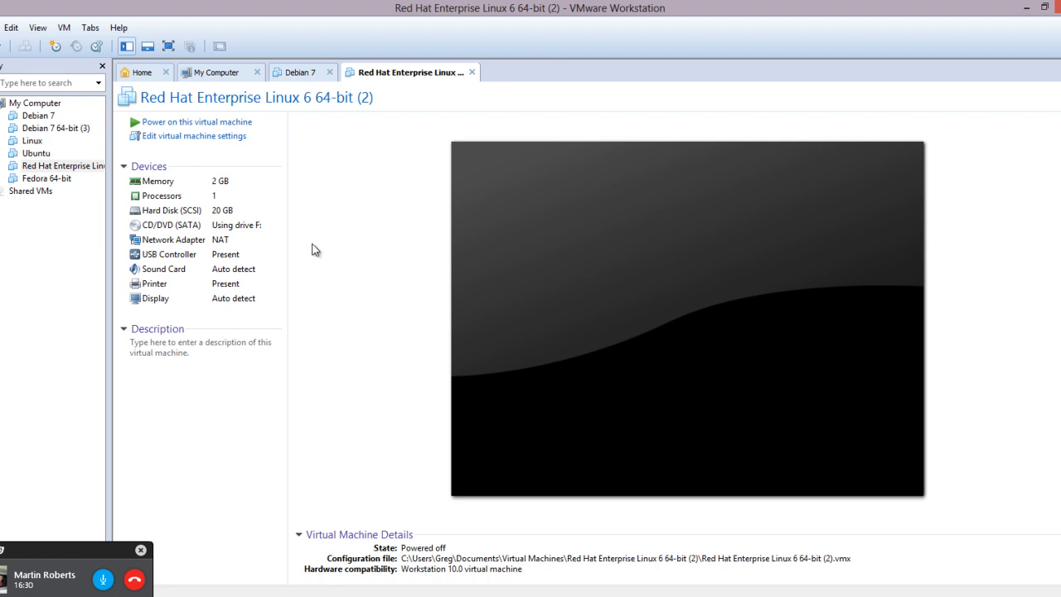
click(46, 178)
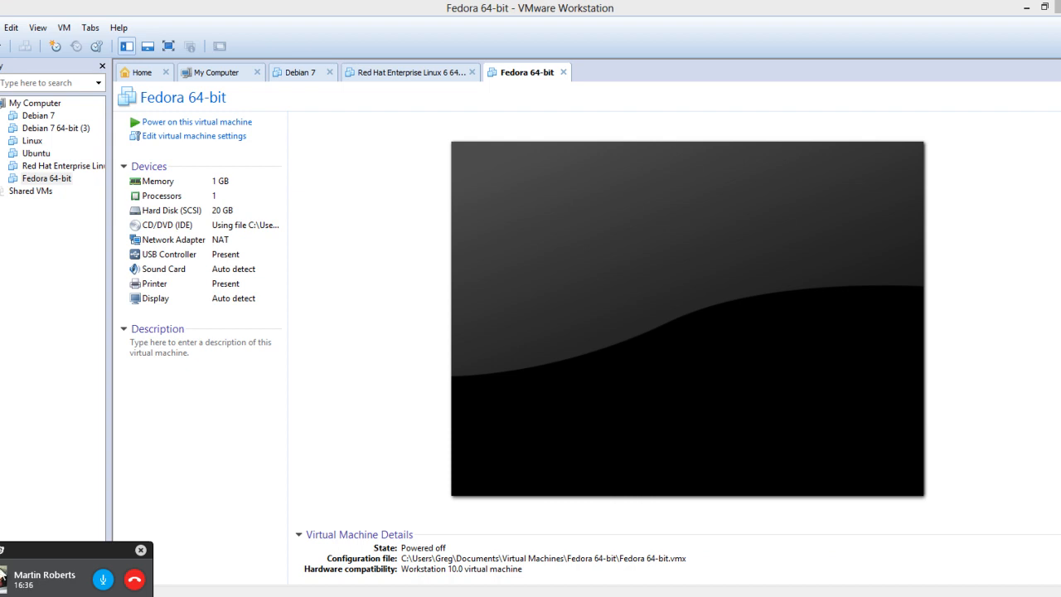
Set the memory of the powered-off Fedora 64-bit virtual machine to 3104 MB.
click(168, 199)
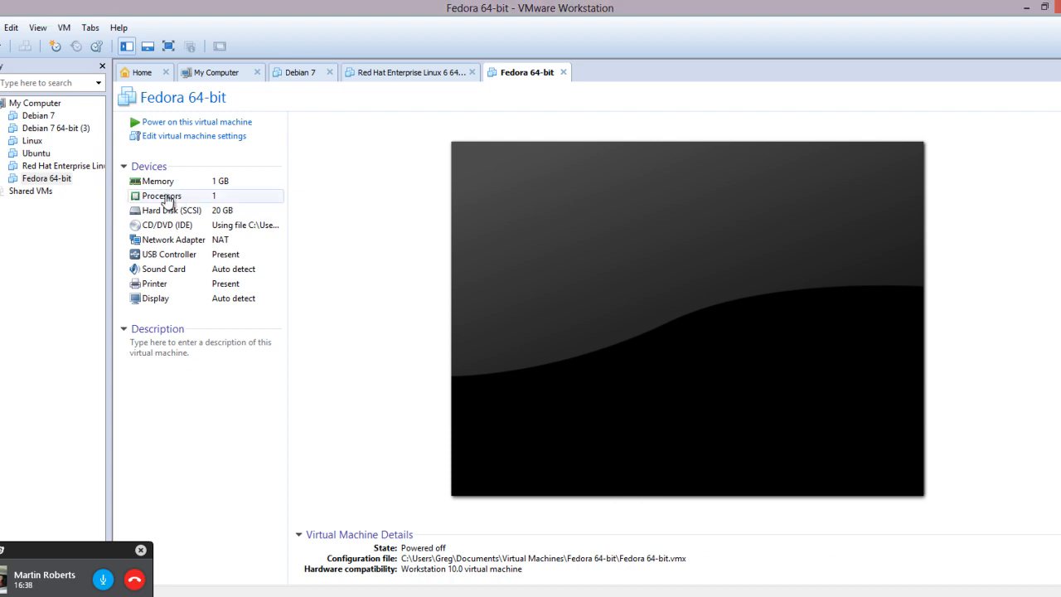
double_click(170, 196)
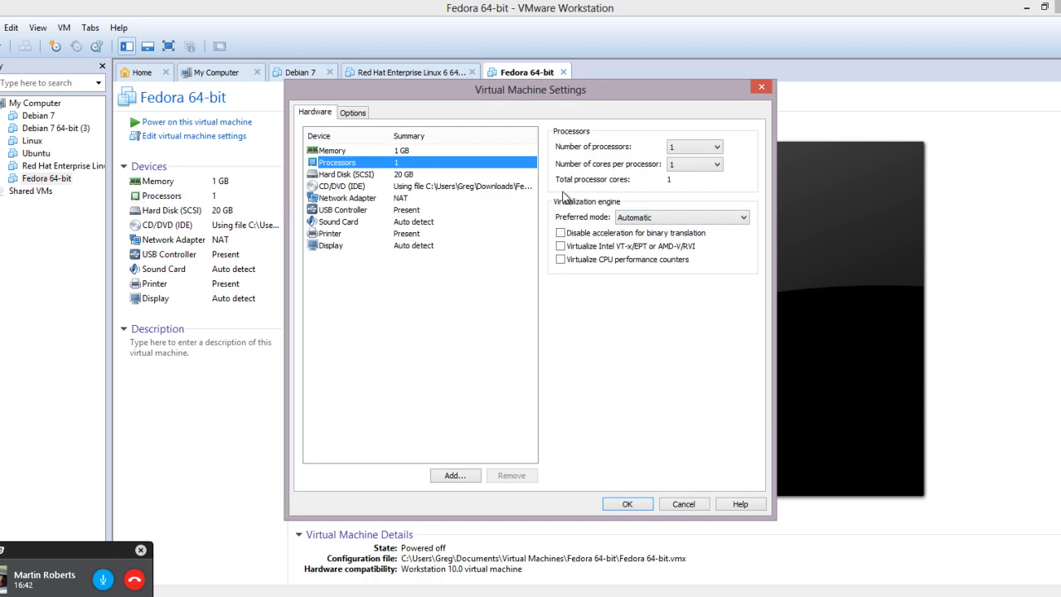
click(332, 150)
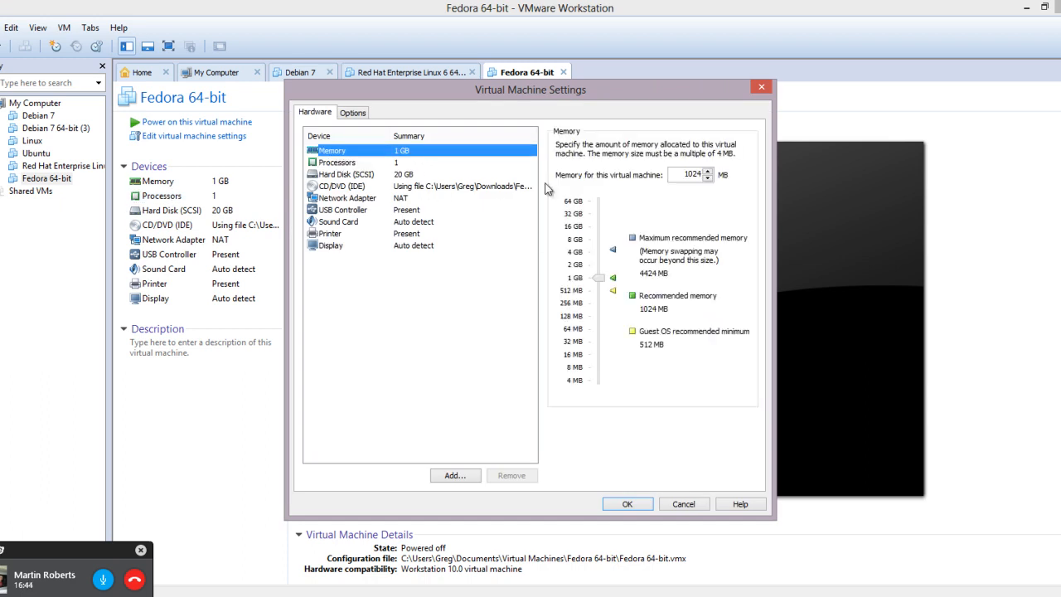
drag(598, 278, 602, 258)
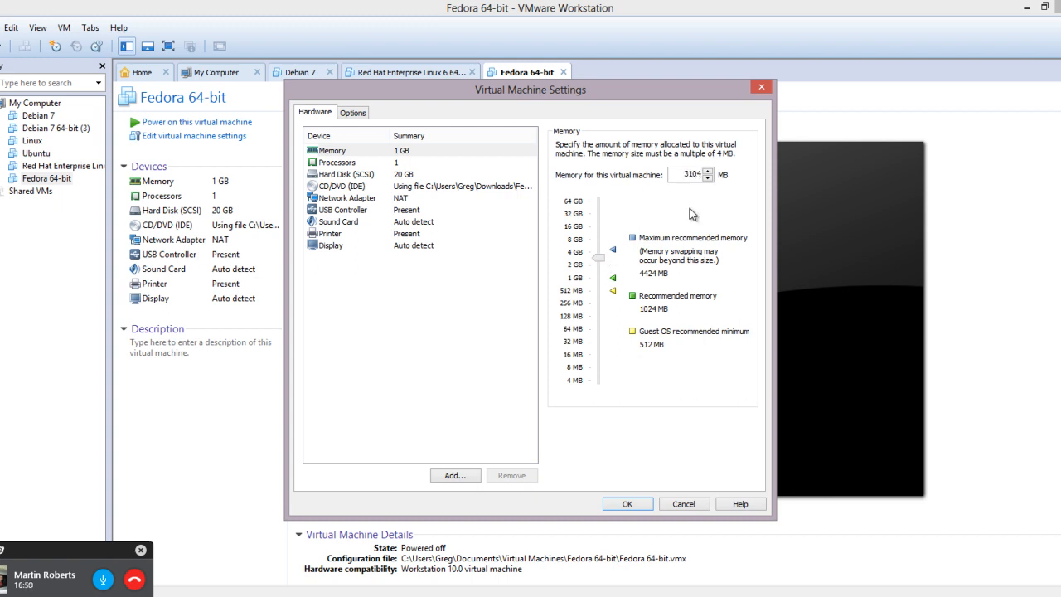
click(632, 503)
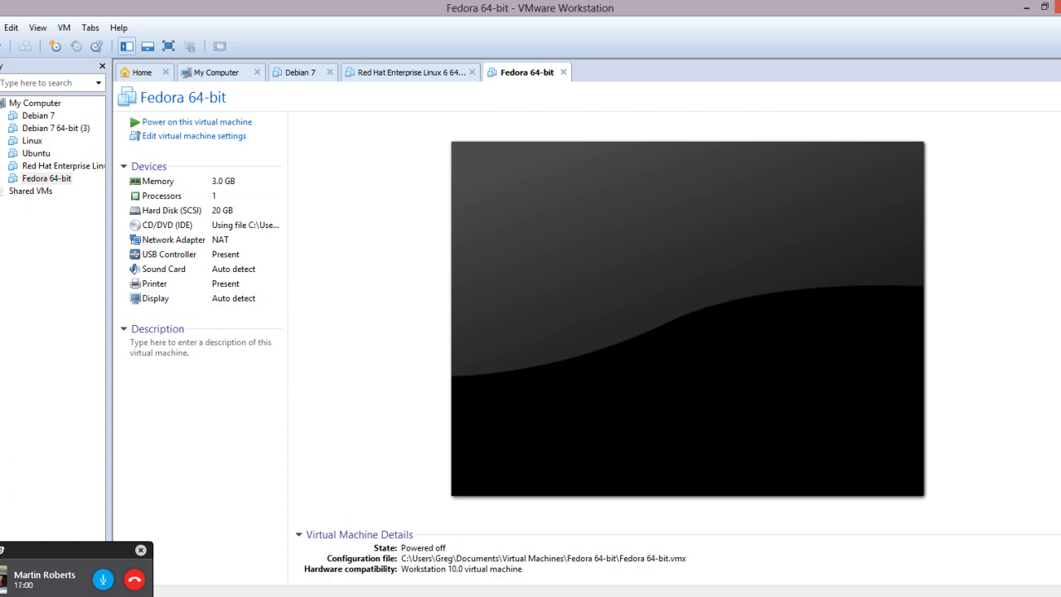
Start up the guest of the Fedora 64-bit virtual machine with its new memory allocation.
right_click(44, 181)
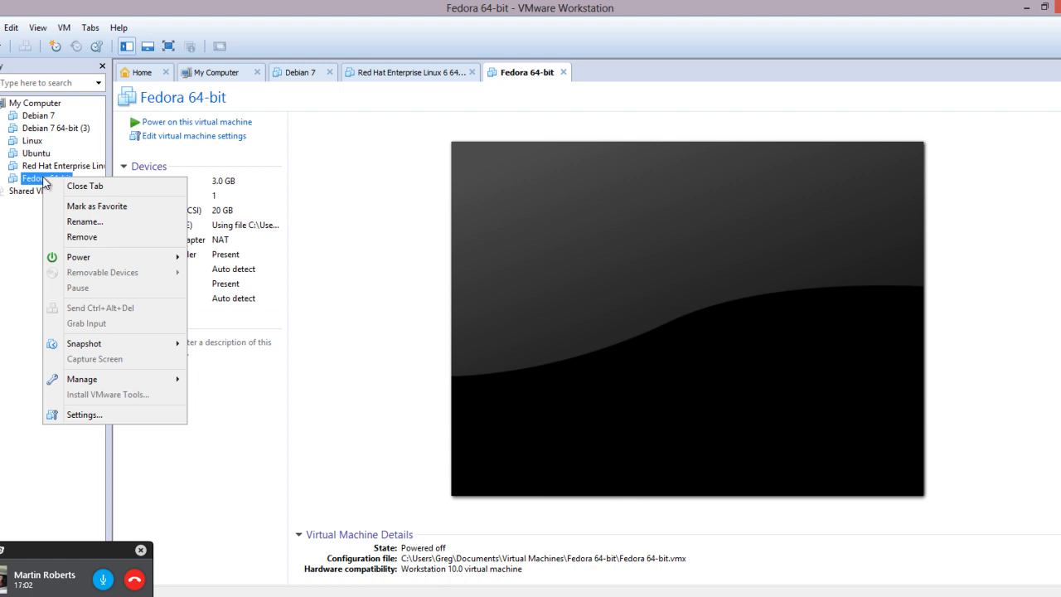
mouse_move(71, 257)
click(232, 261)
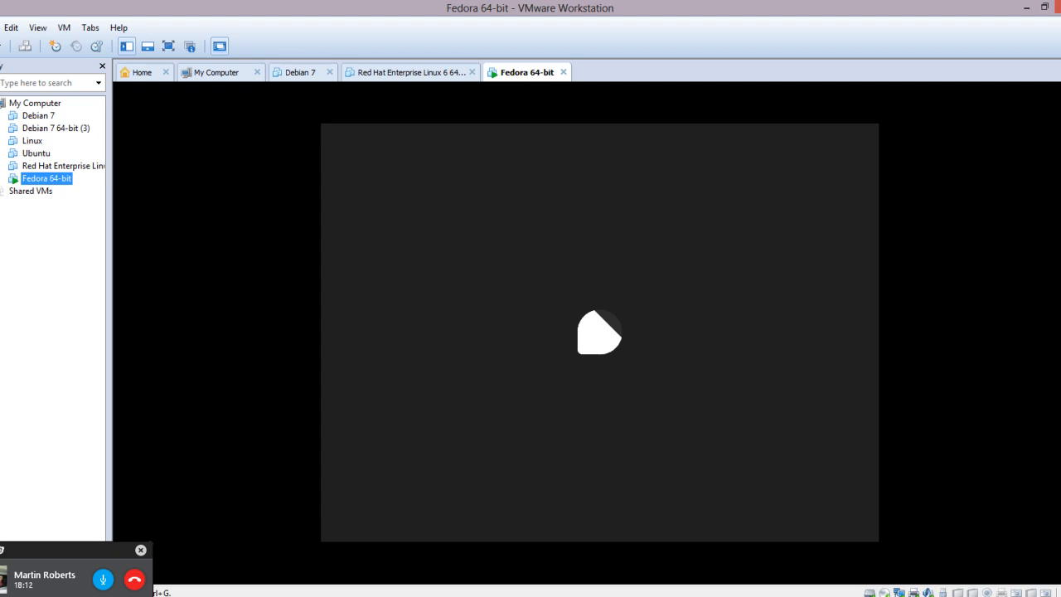
Switch to Skype and open the recent group conversation GREG ENTERPRISES NEW STUDY GROUP.
click(832, 596)
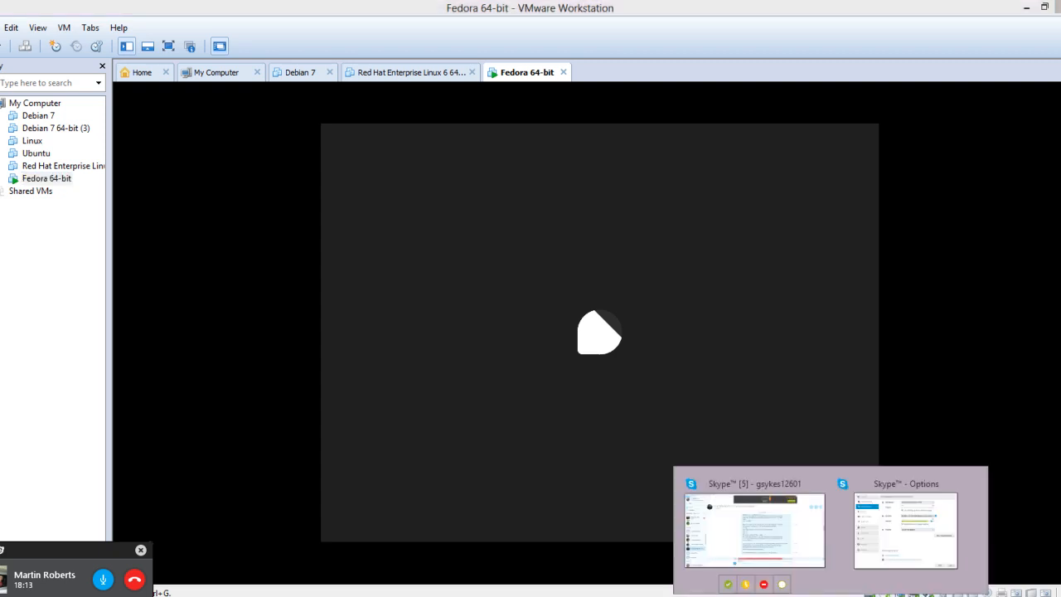
click(761, 522)
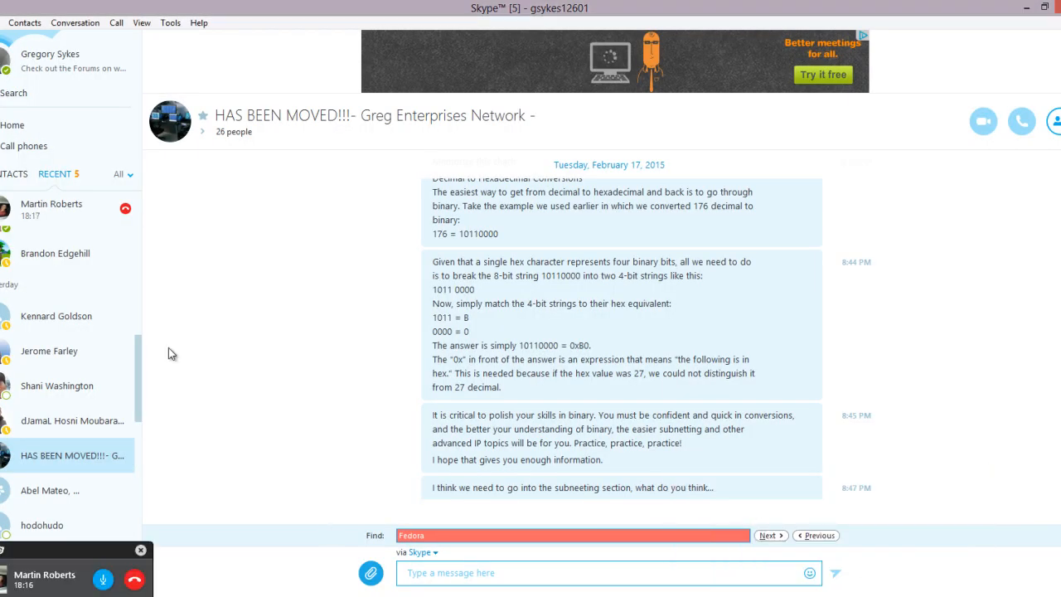
drag(137, 376, 81, 333)
click(81, 333)
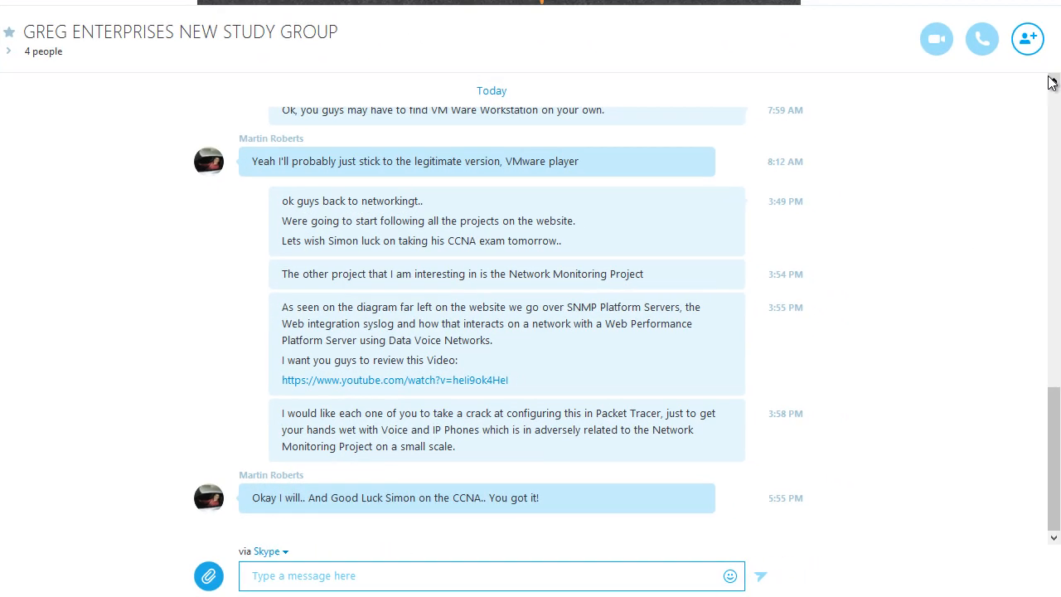
Look back through the study group's chat history for earlier messages and links about Red Hat and virtual machines.
click(1060, 111)
click(1053, 87)
click(1053, 85)
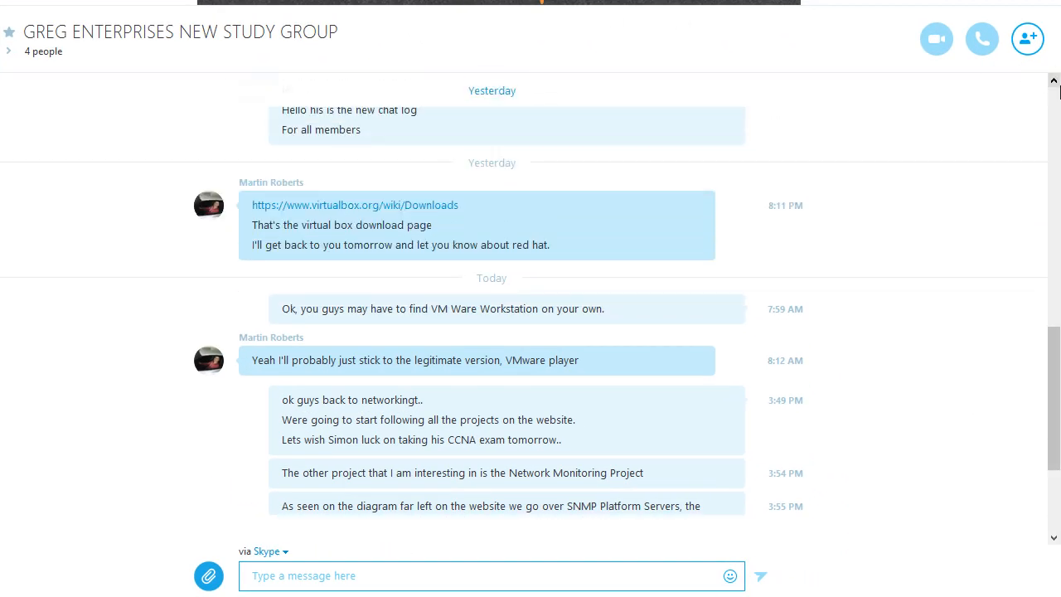
click(1053, 81)
click(1054, 83)
click(1054, 83)
click(1054, 82)
click(1055, 85)
click(1054, 83)
click(1055, 83)
click(1054, 83)
click(1055, 83)
click(1054, 83)
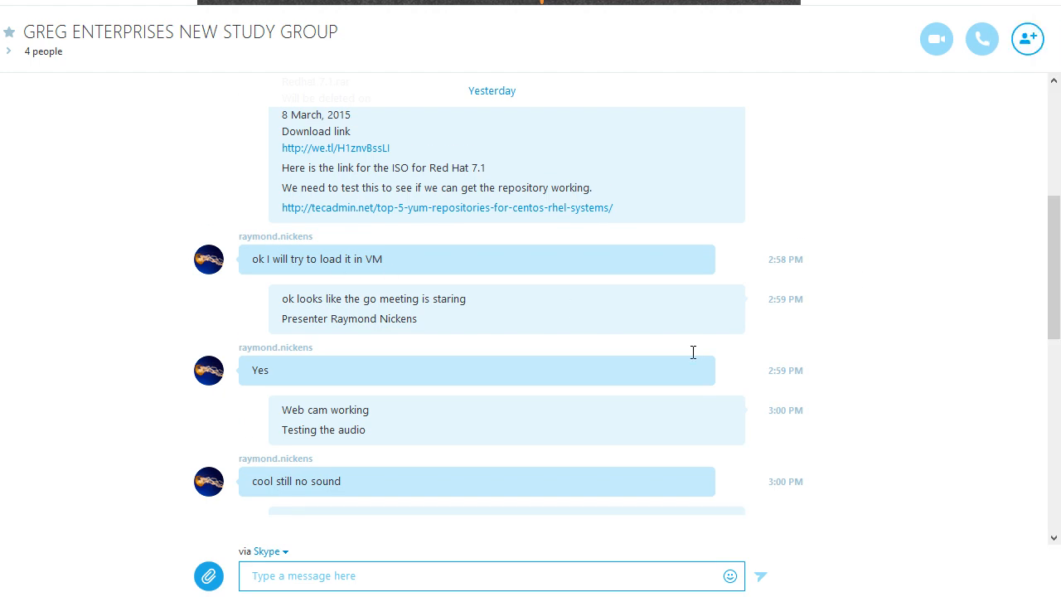
click(1053, 372)
drag(1052, 372, 1044, 436)
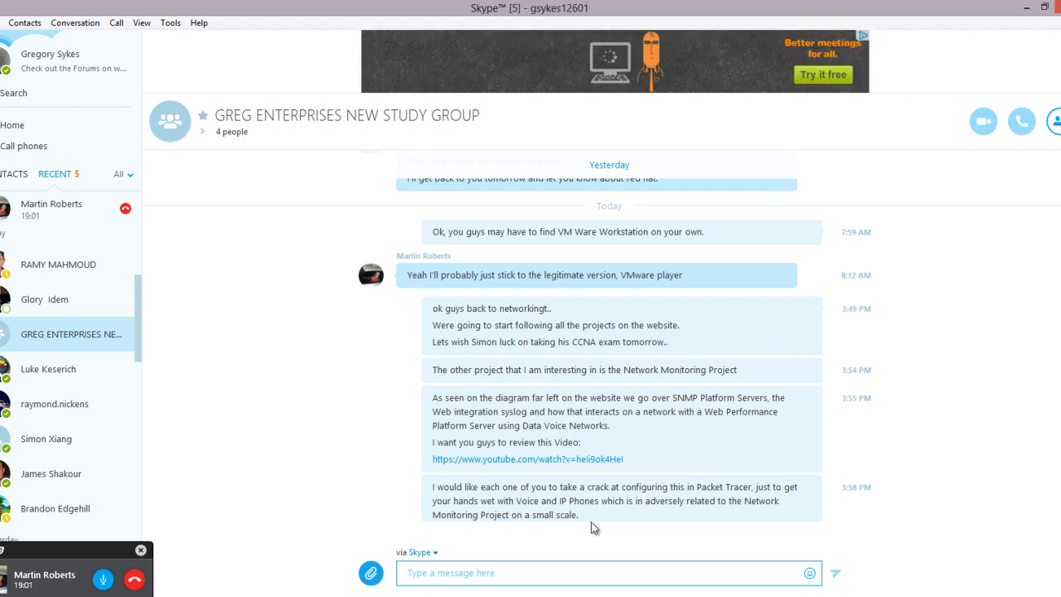
click(466, 572)
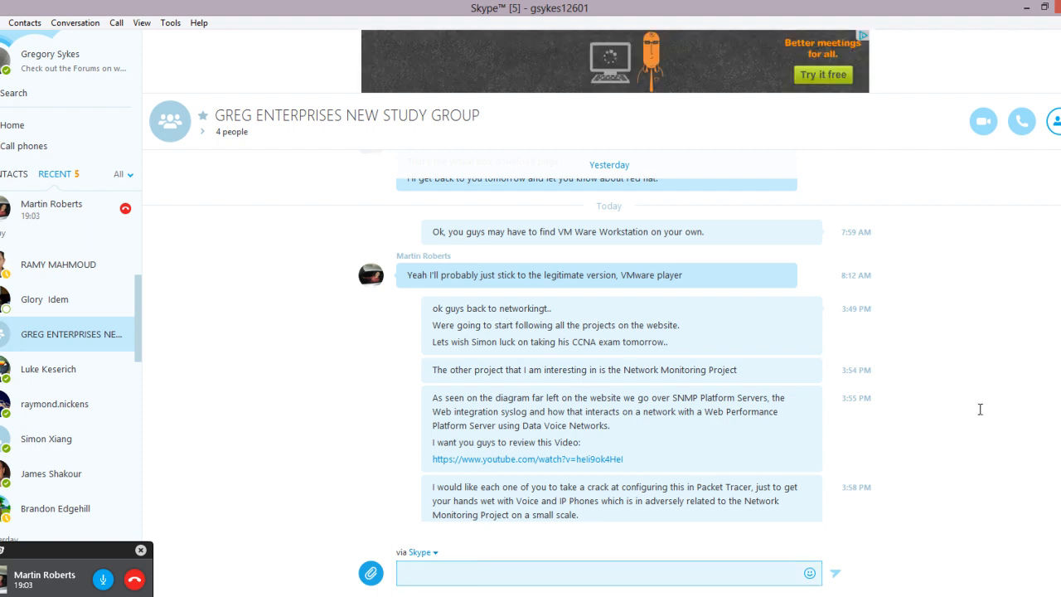
text(Make another nbote)
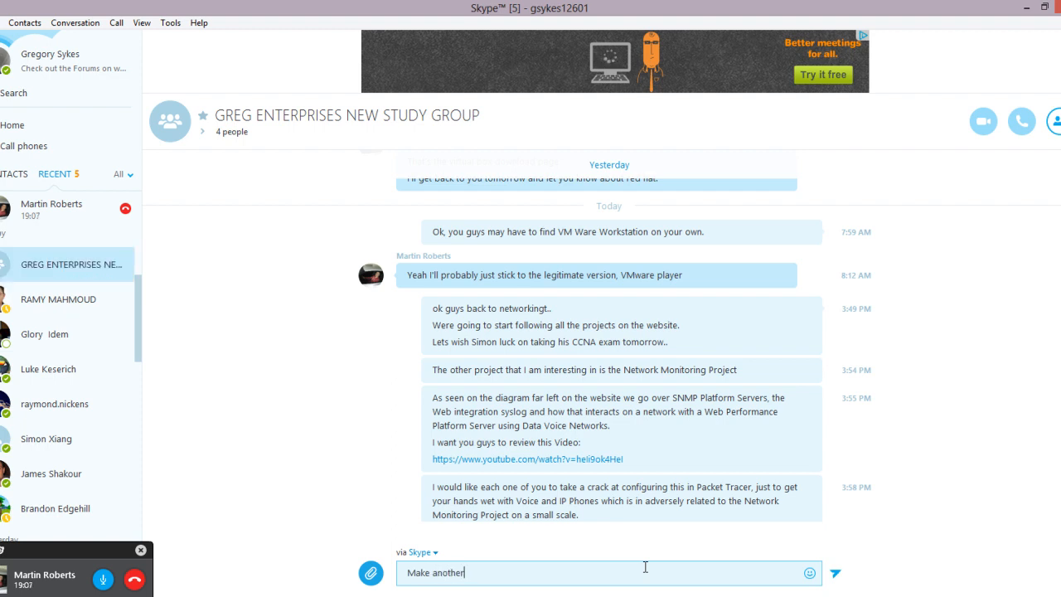
key(BackSpace)
key(BackSpace)
key(BackSpace)
key(BackSpace)
text(ote, that this is refer)
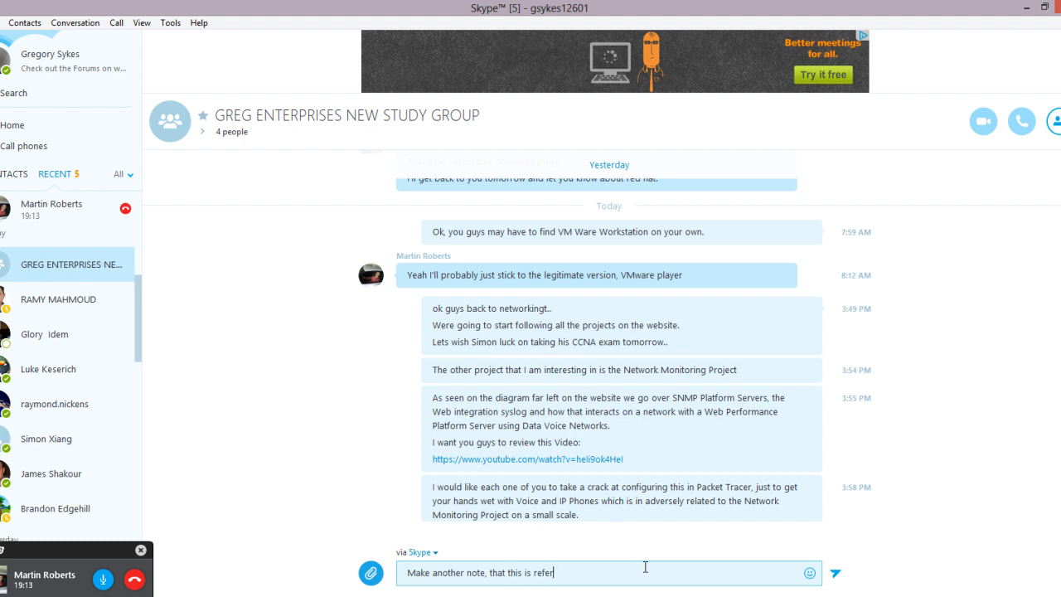
text(enced from the www.g)
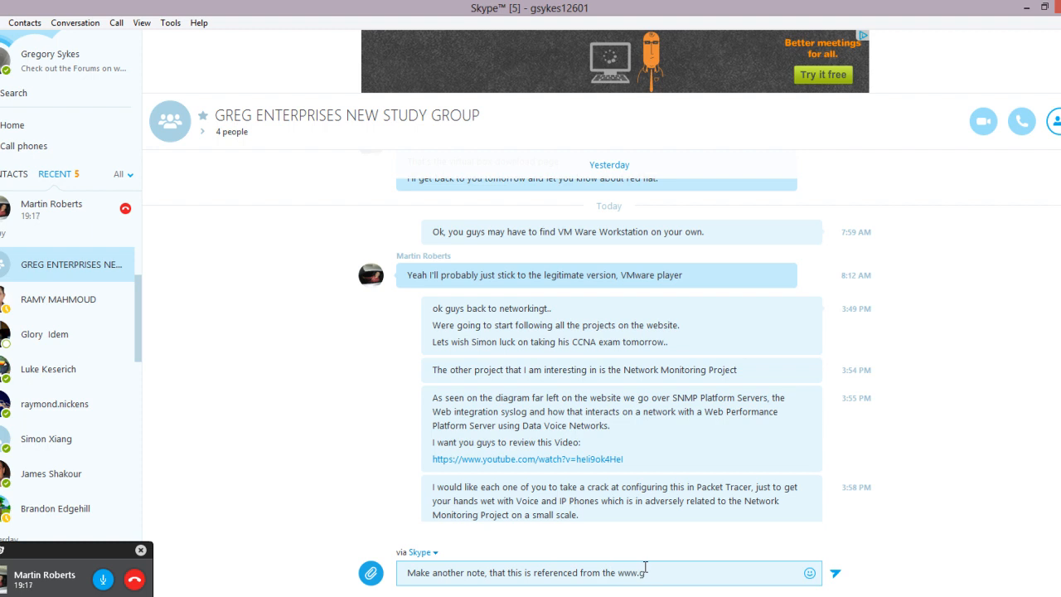
text(regentperi)
key(BackSpace)
key(BackSpace)
key(BackSpace)
text(roes)
key(BackSpace)
key(BackSpace)
key(BackSpace)
text(ie)
key(BackSpace)
text(ises.com site)
key(Return)
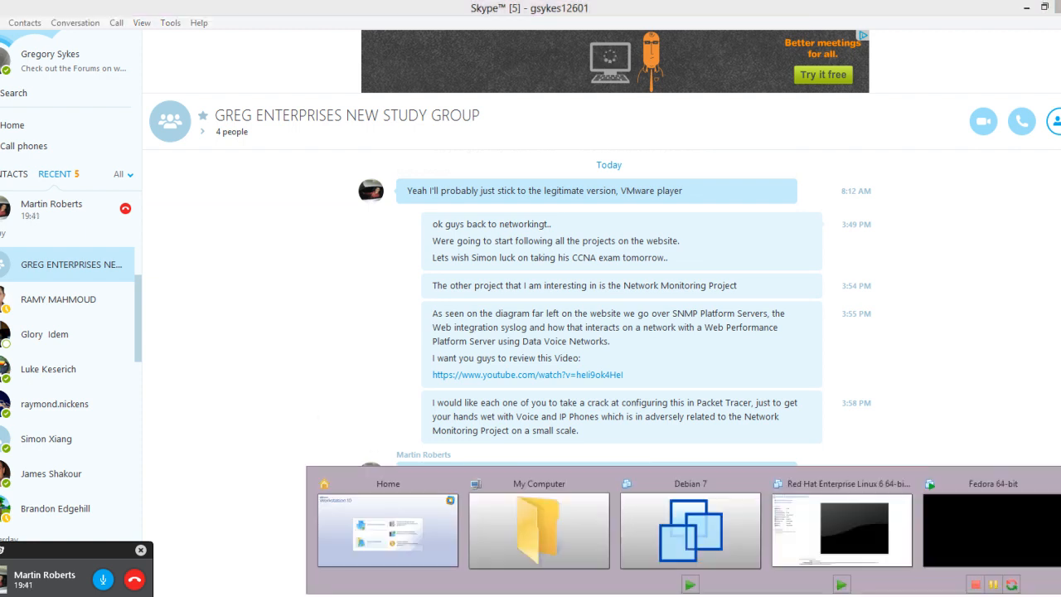
Switch to VMware Workstation and check the boot progress of the Fedora 64-bit virtual machine.
click(958, 536)
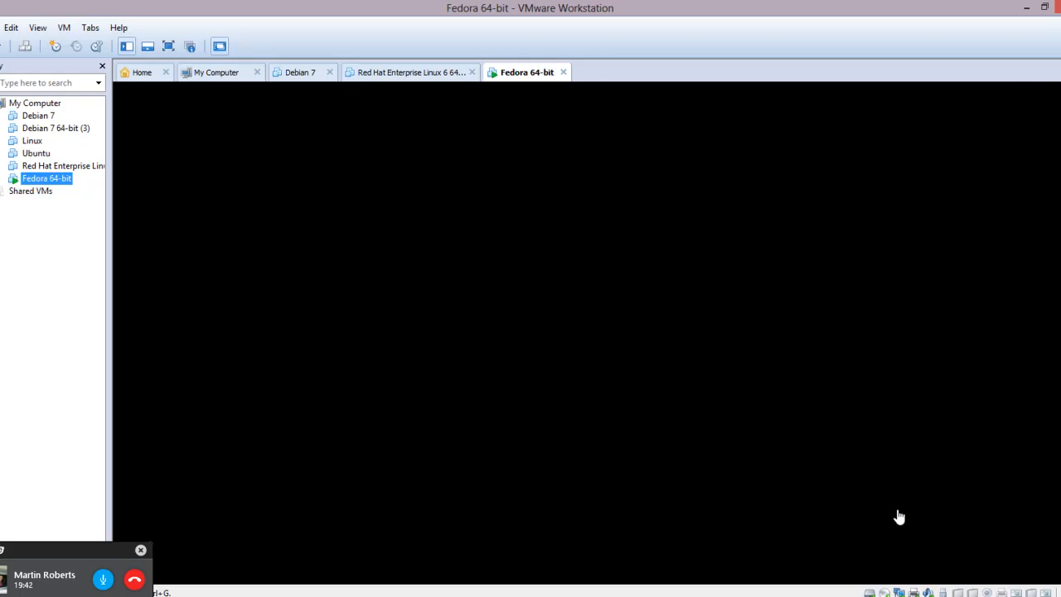
click(431, 307)
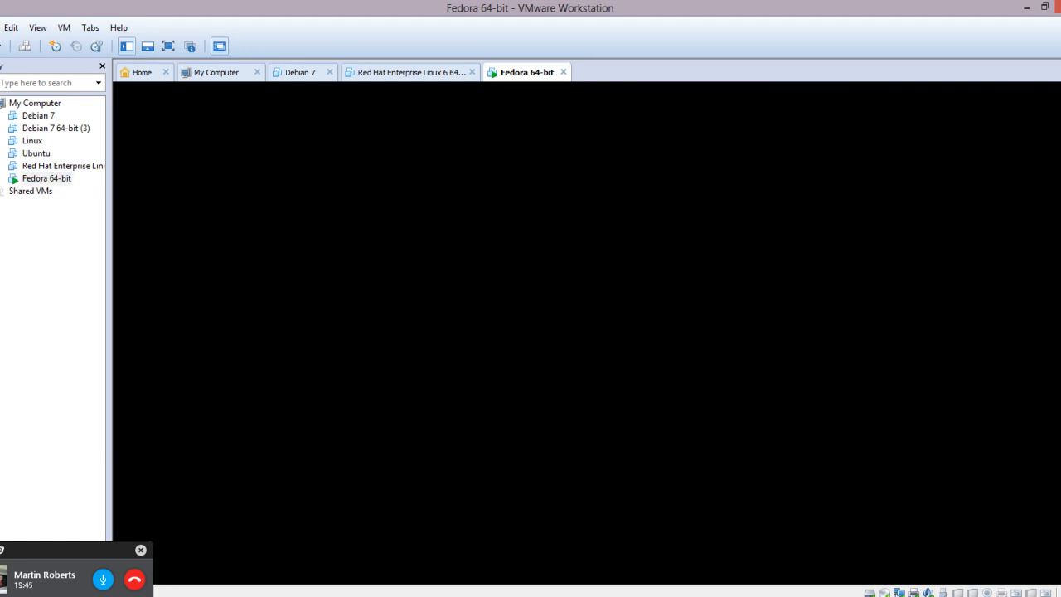
mouse_move(836, 591)
click(891, 525)
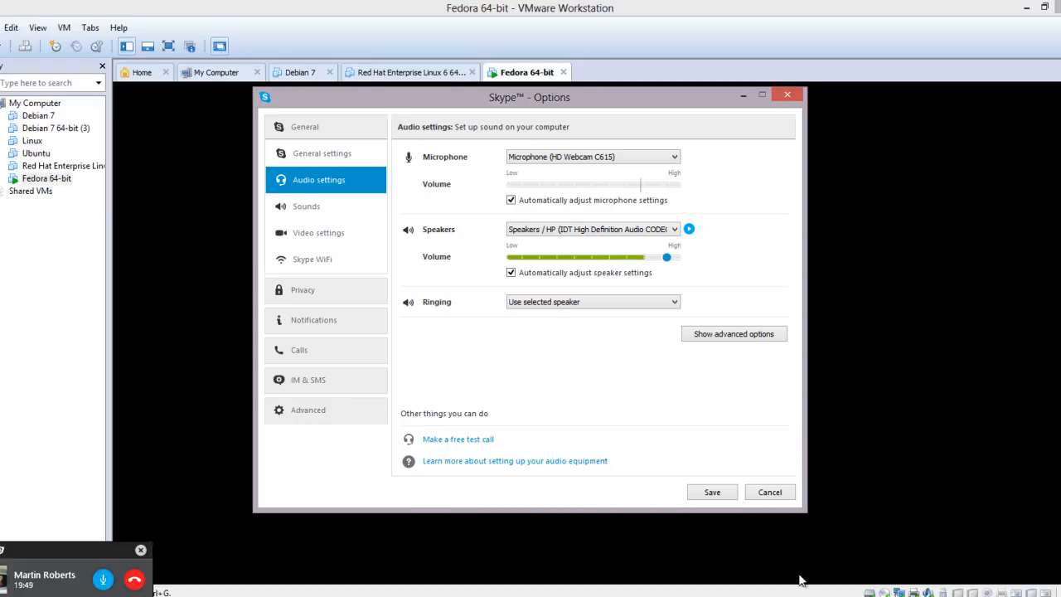
mouse_move(837, 592)
mouse_move(773, 527)
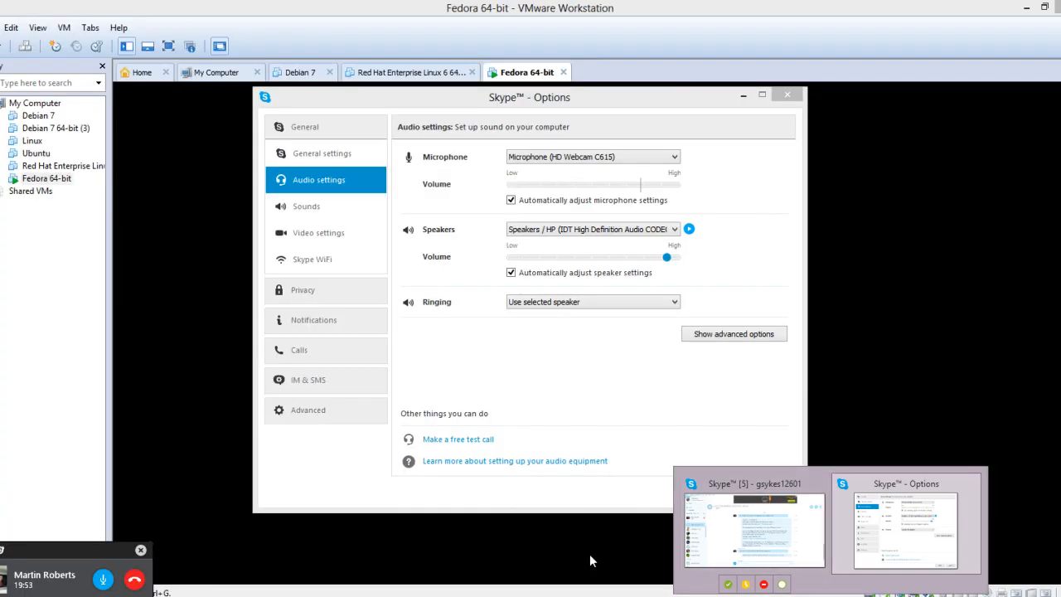
click(768, 531)
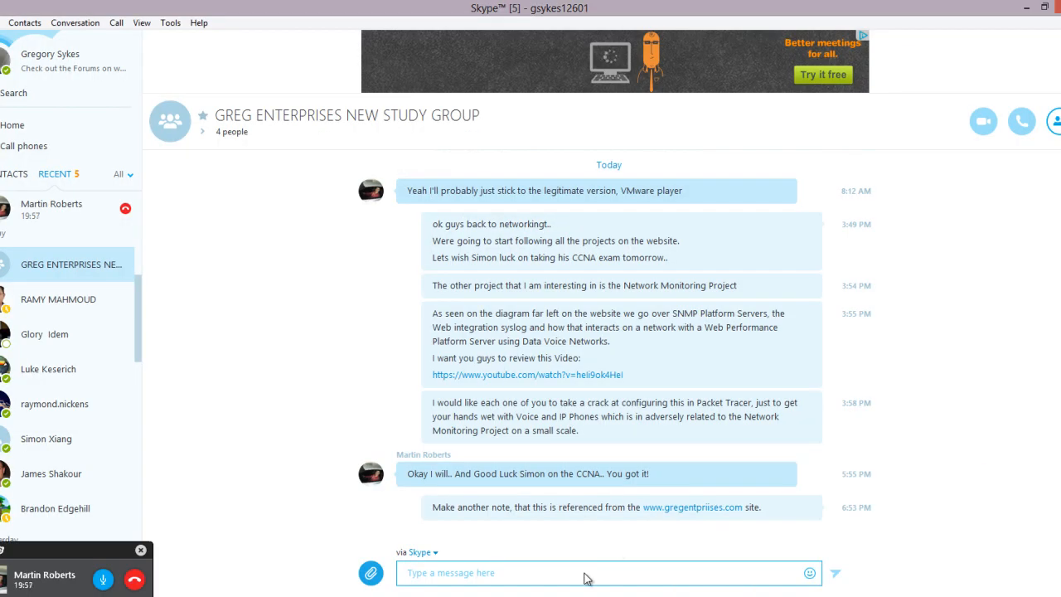
click(540, 569)
text(www)
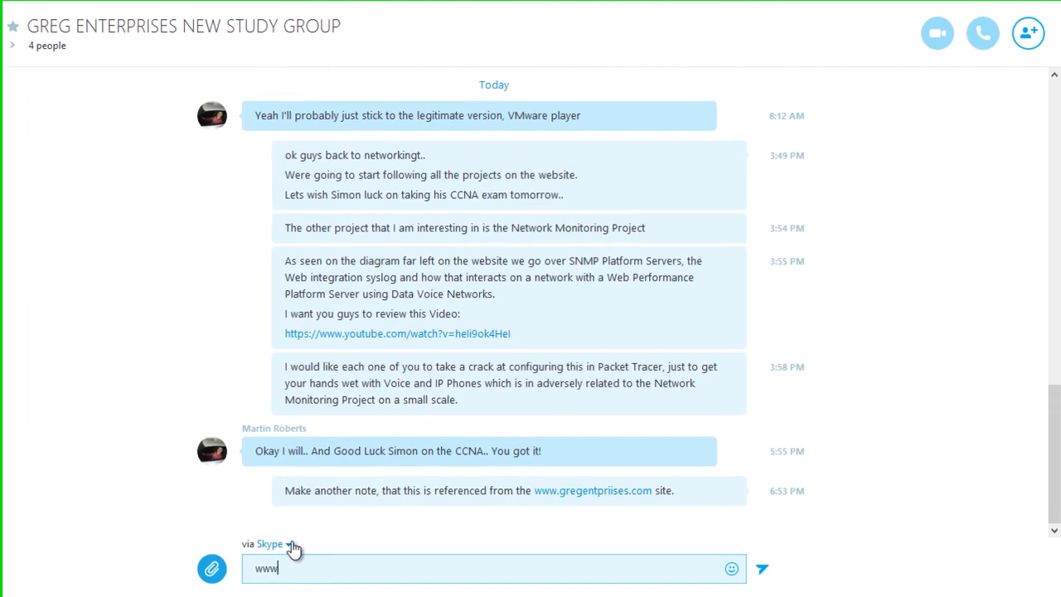
text(.greg)
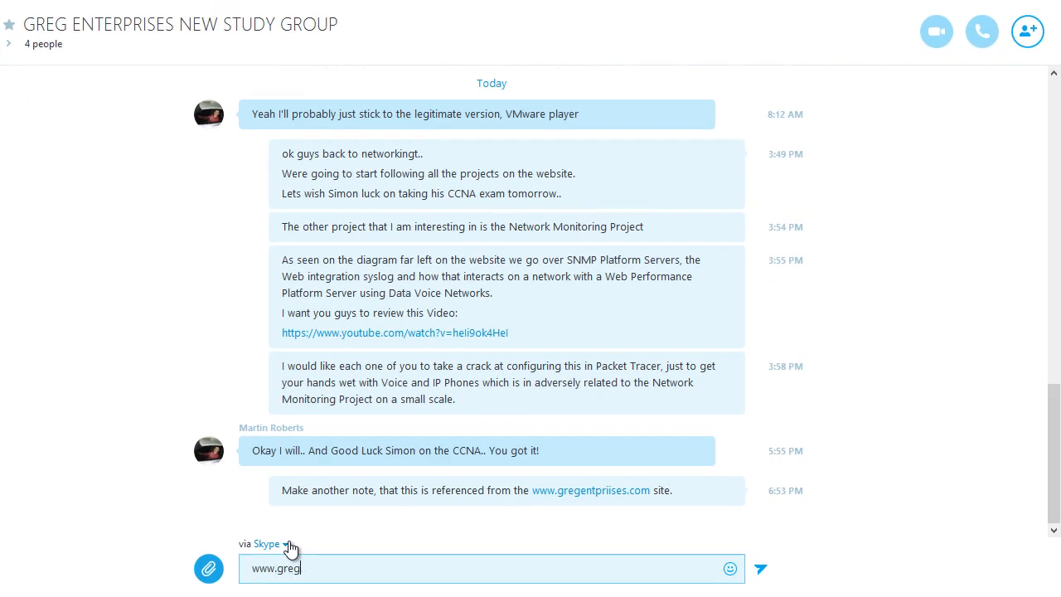
text(enterprises.com)
key(Return)
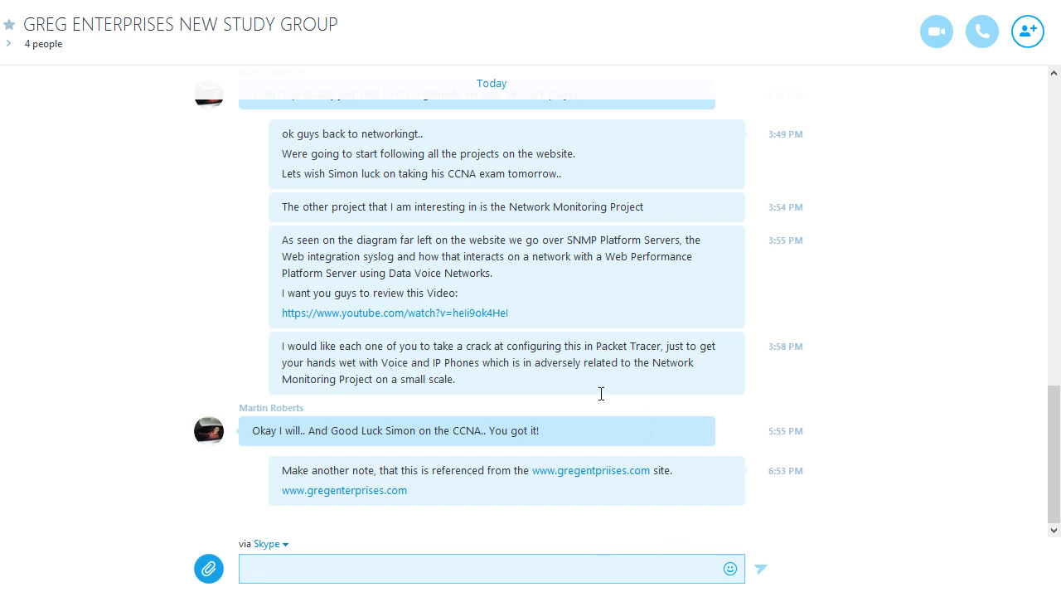
click(365, 493)
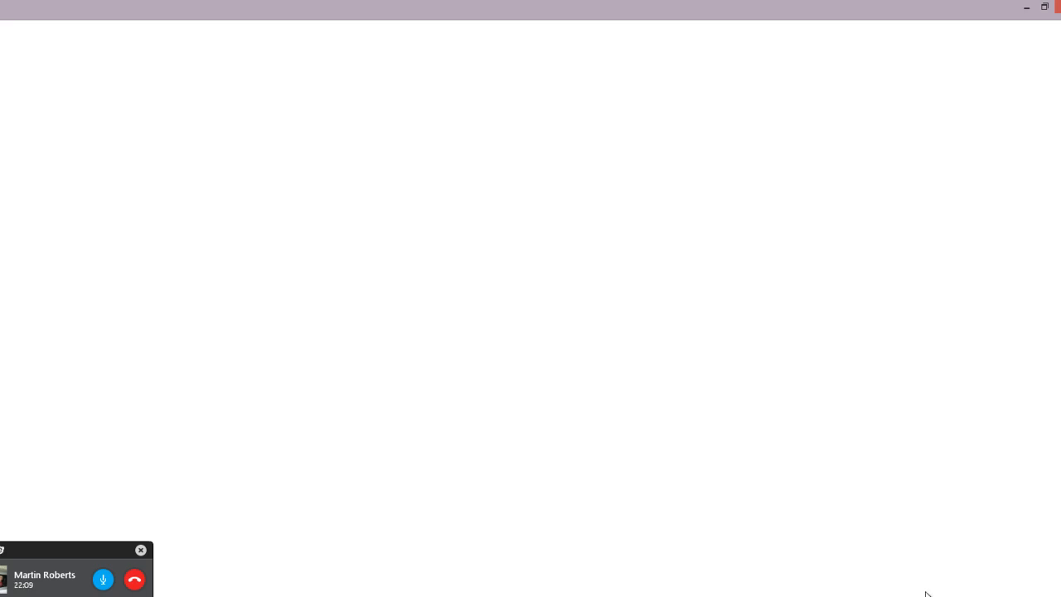
click(1026, 6)
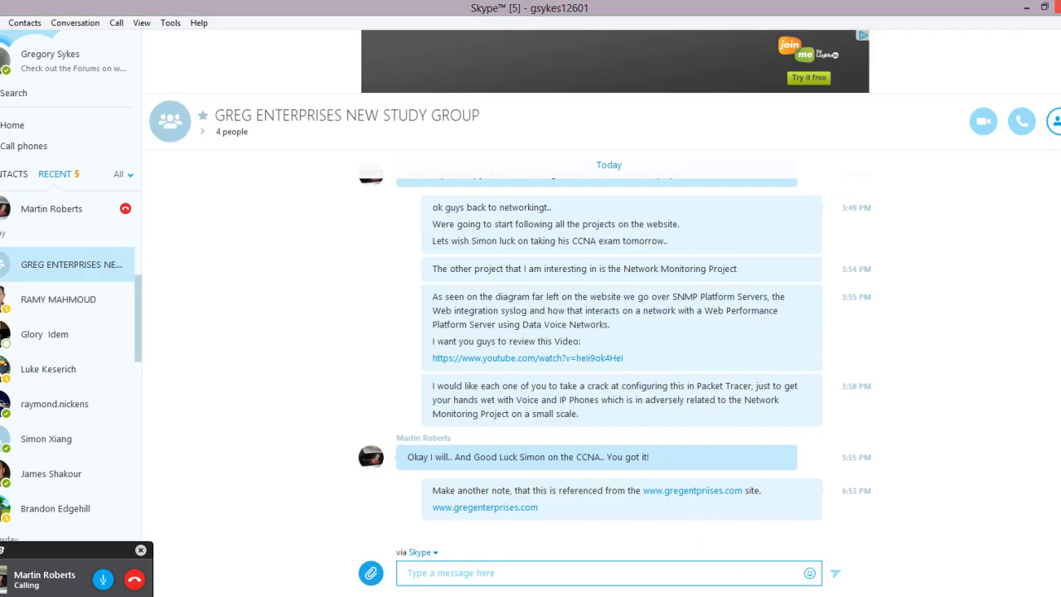
click(1027, 7)
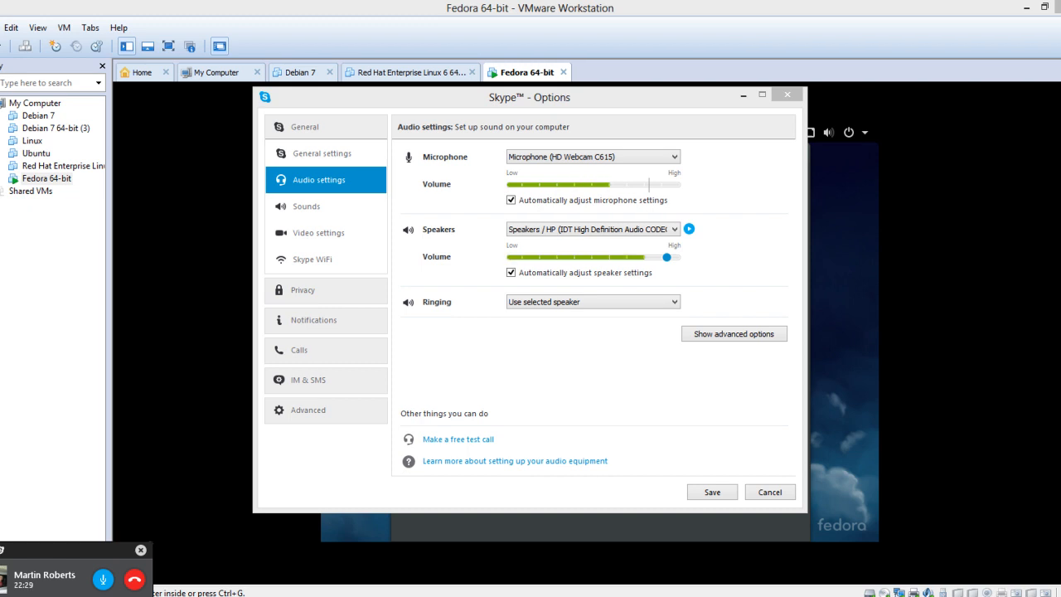
right_click(955, 596)
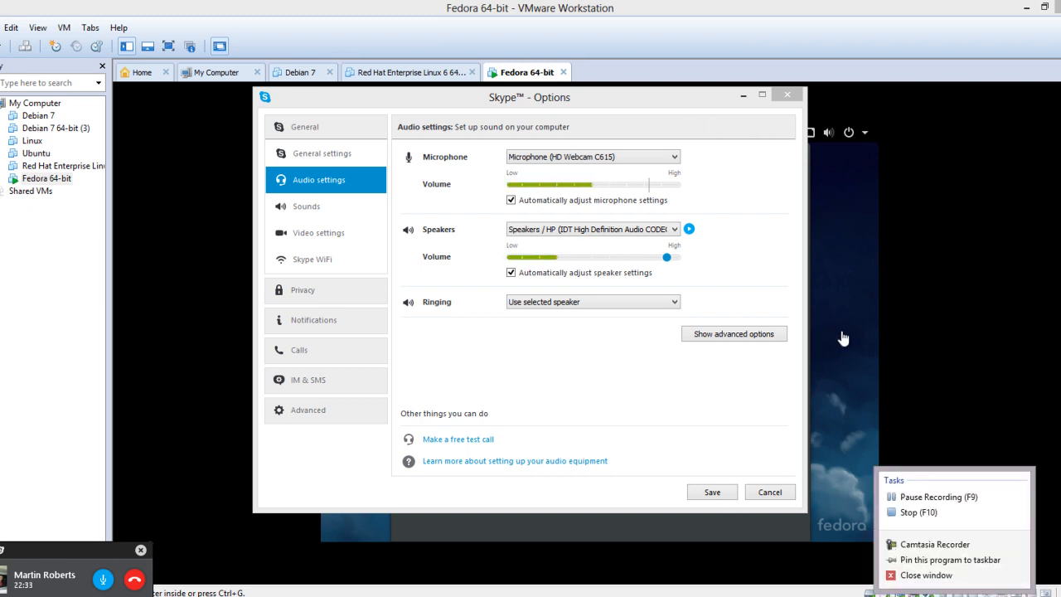
click(849, 375)
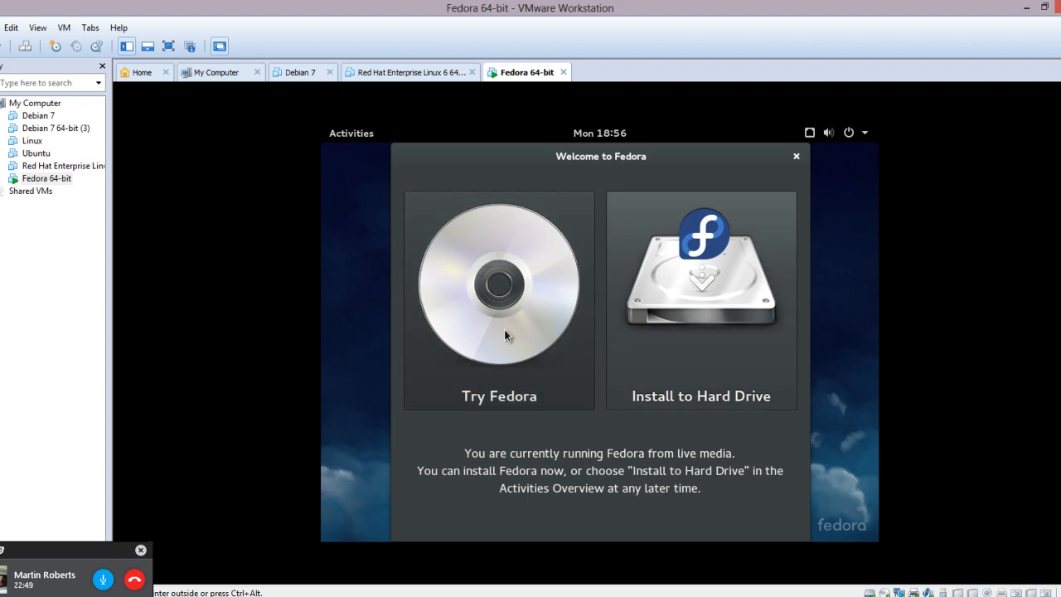
Start the Fedora installation to the hard drive with English (United States) as the installation language.
click(680, 299)
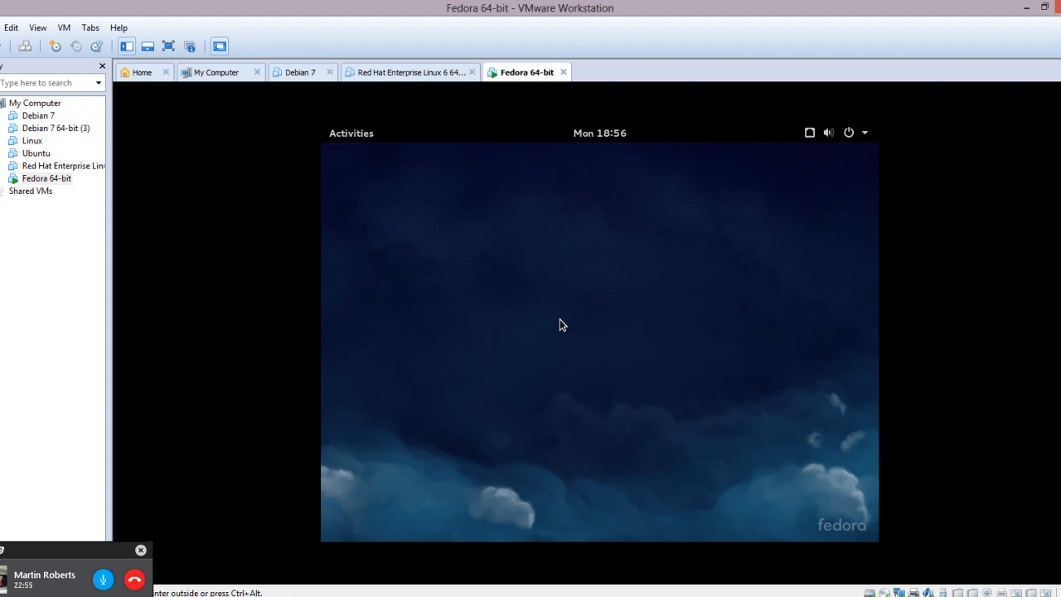
key(ctrl+alt)
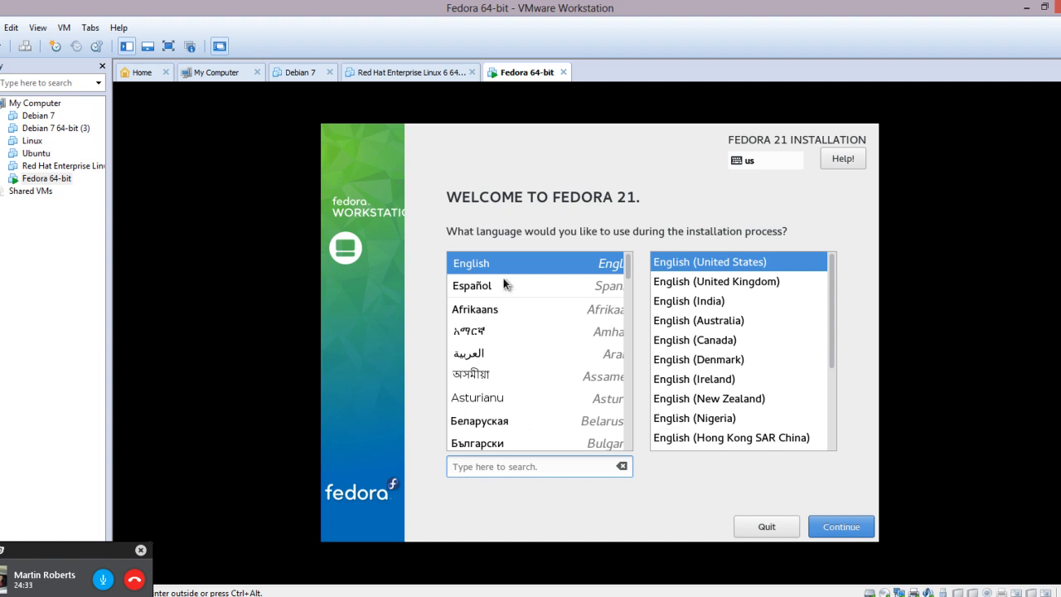
click(840, 526)
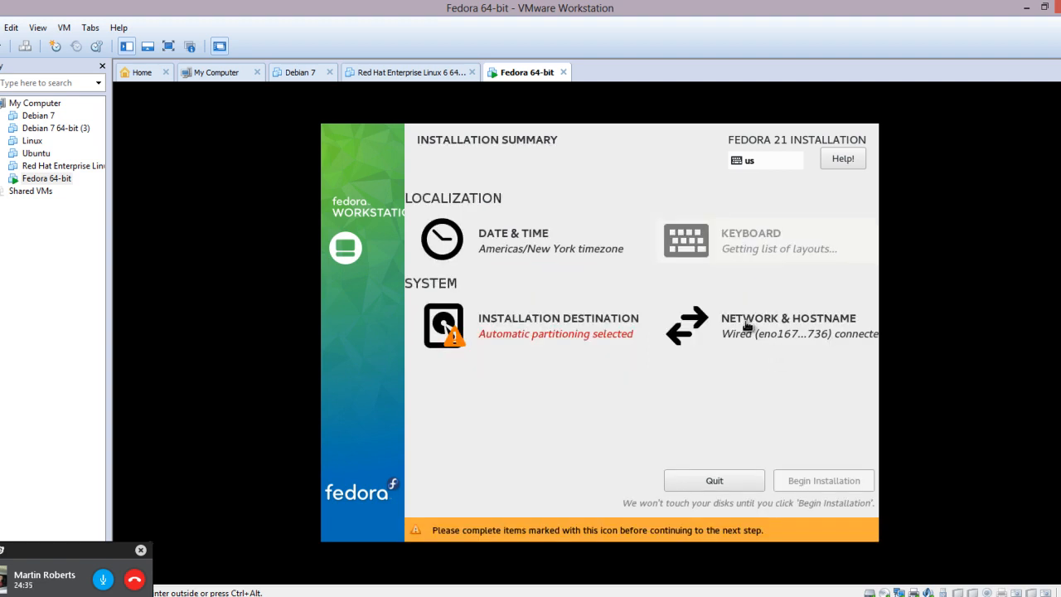
Open the installation destination settings and try to accept the selected 20 GiB VMware virtual disk sda.
click(527, 320)
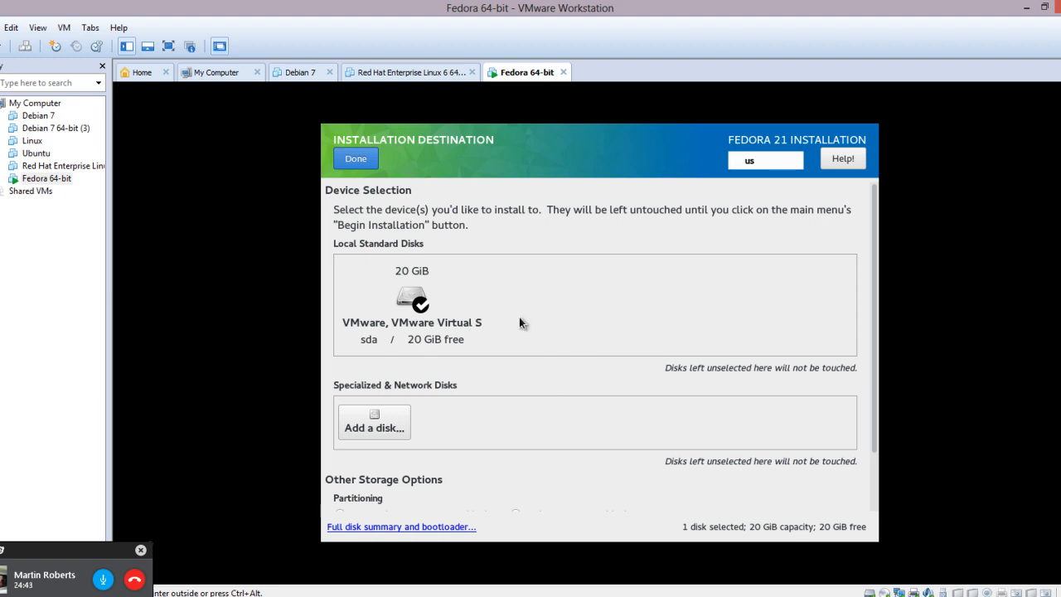
click(363, 152)
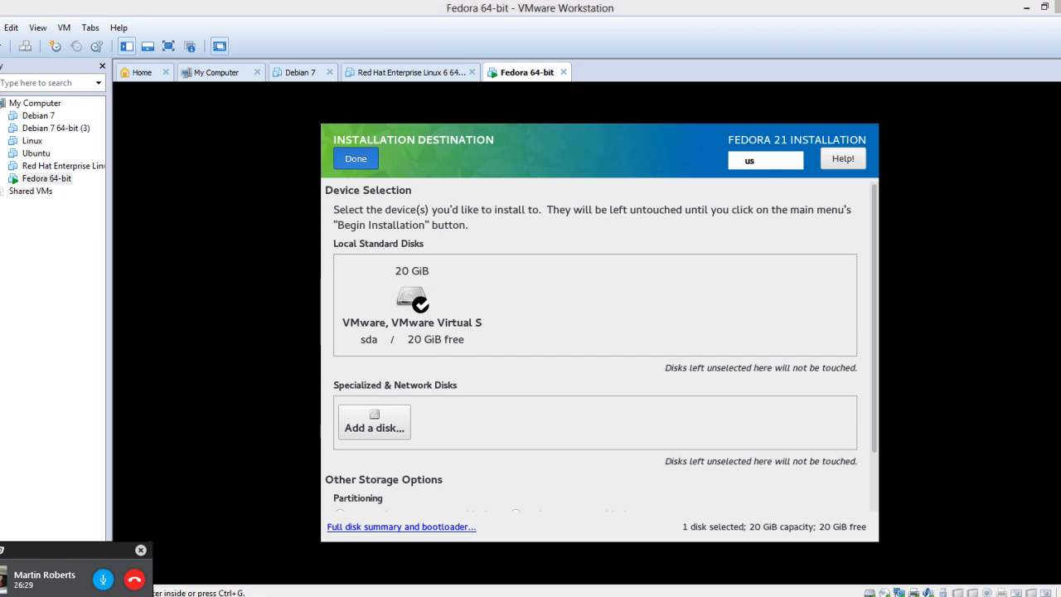
View the Red Hat Enterprise Linux 6 64-bit (2) virtual machine and go back to the Fedora 64-bit installer.
mouse_move(686, 596)
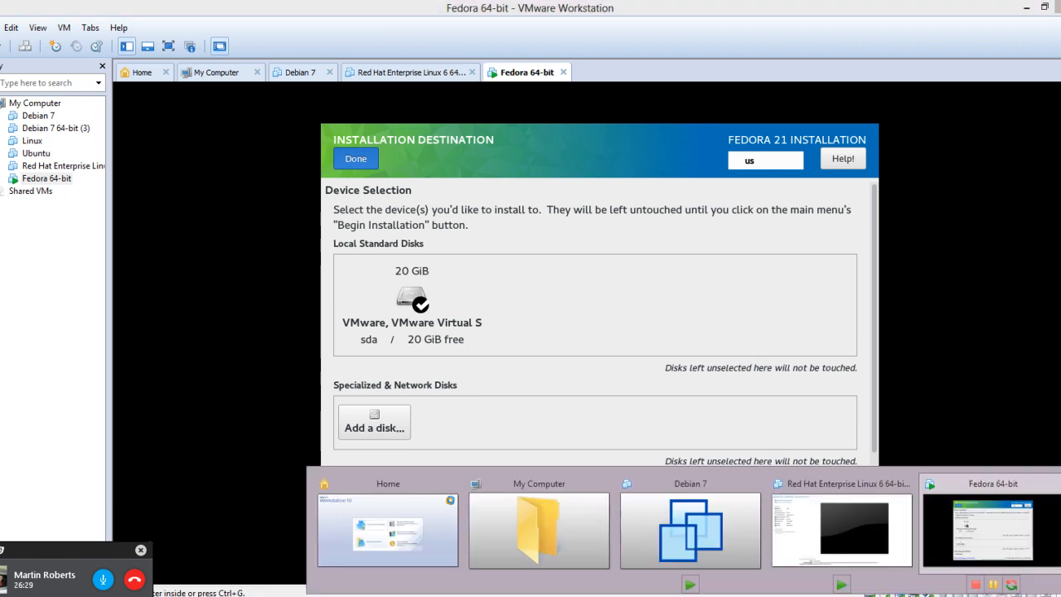
click(981, 511)
click(690, 595)
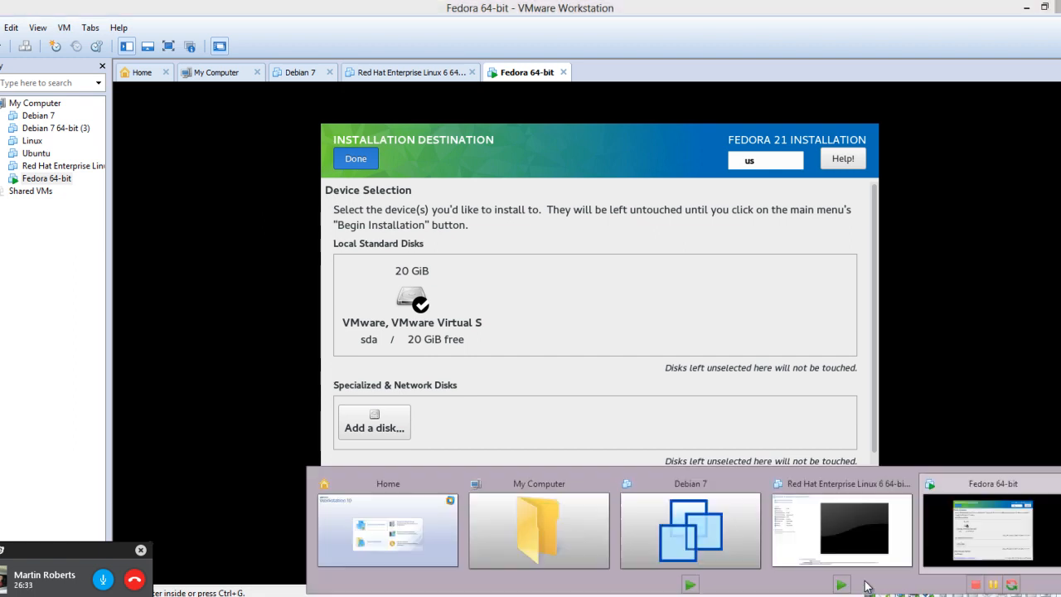
click(862, 527)
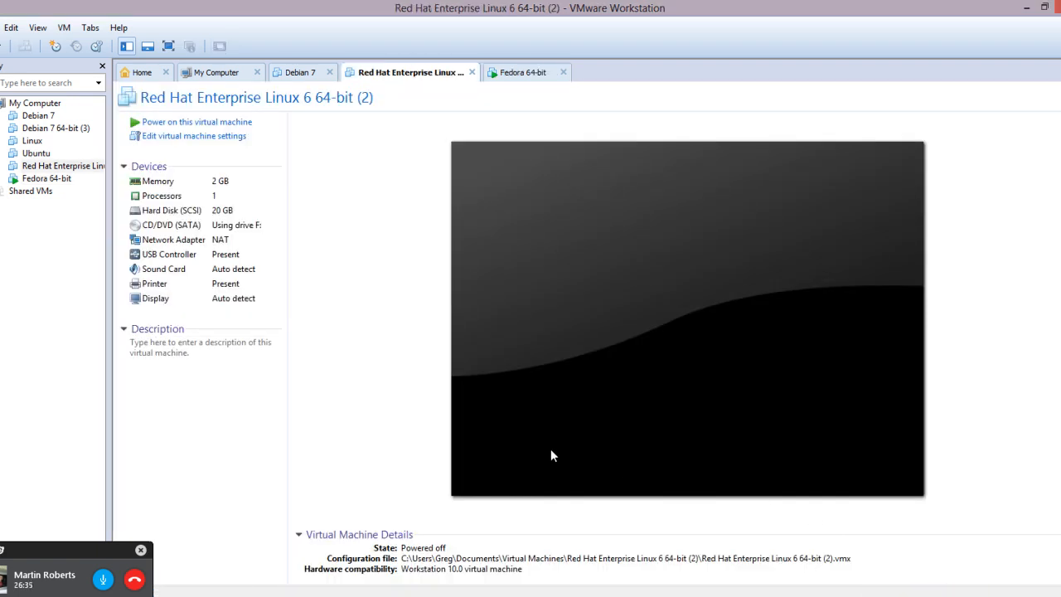
mouse_move(690, 595)
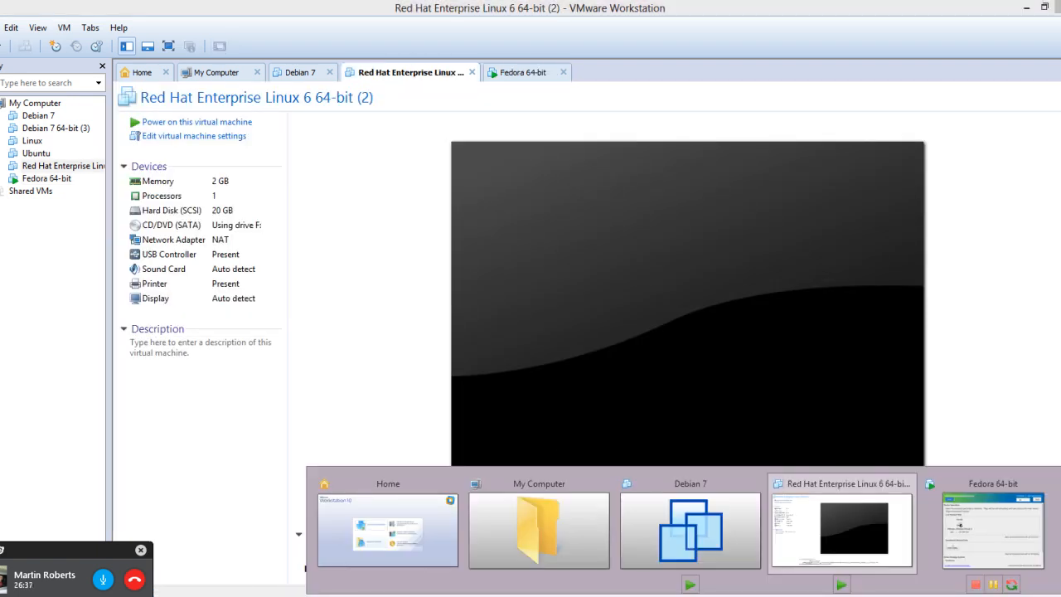
click(960, 560)
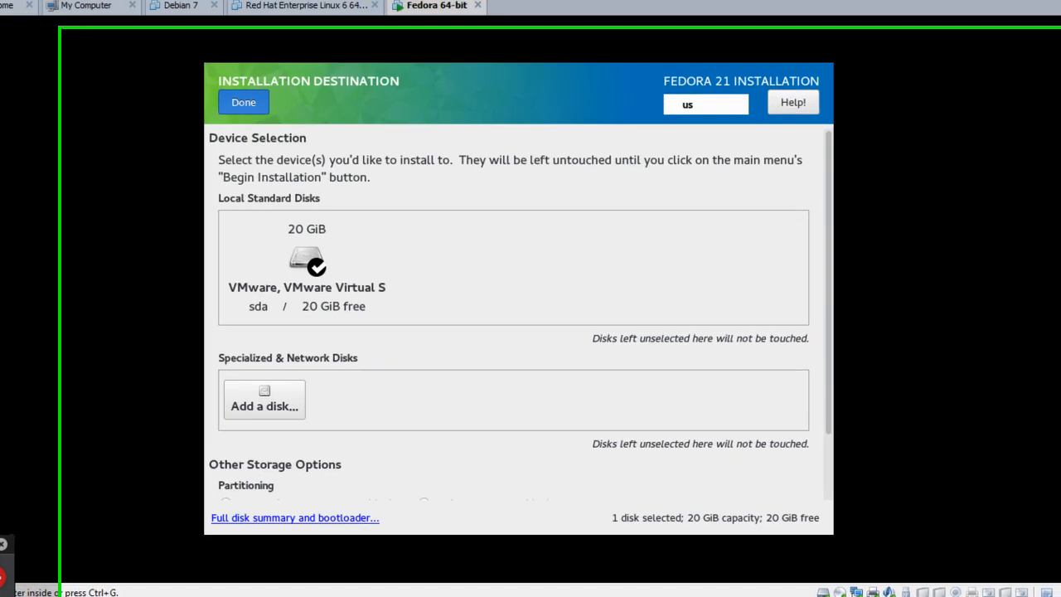
click(908, 592)
click(1027, 545)
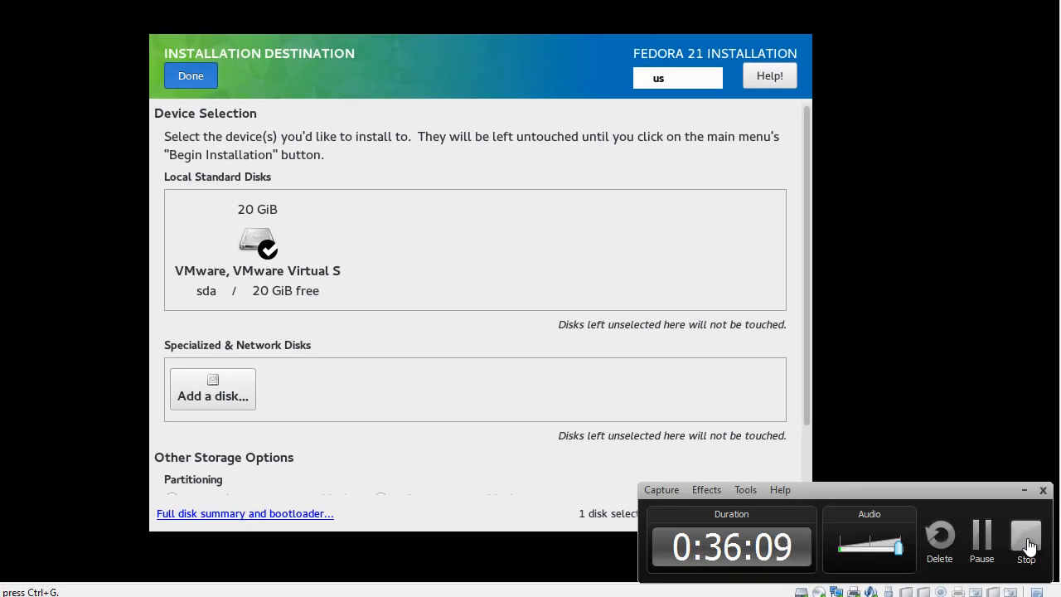